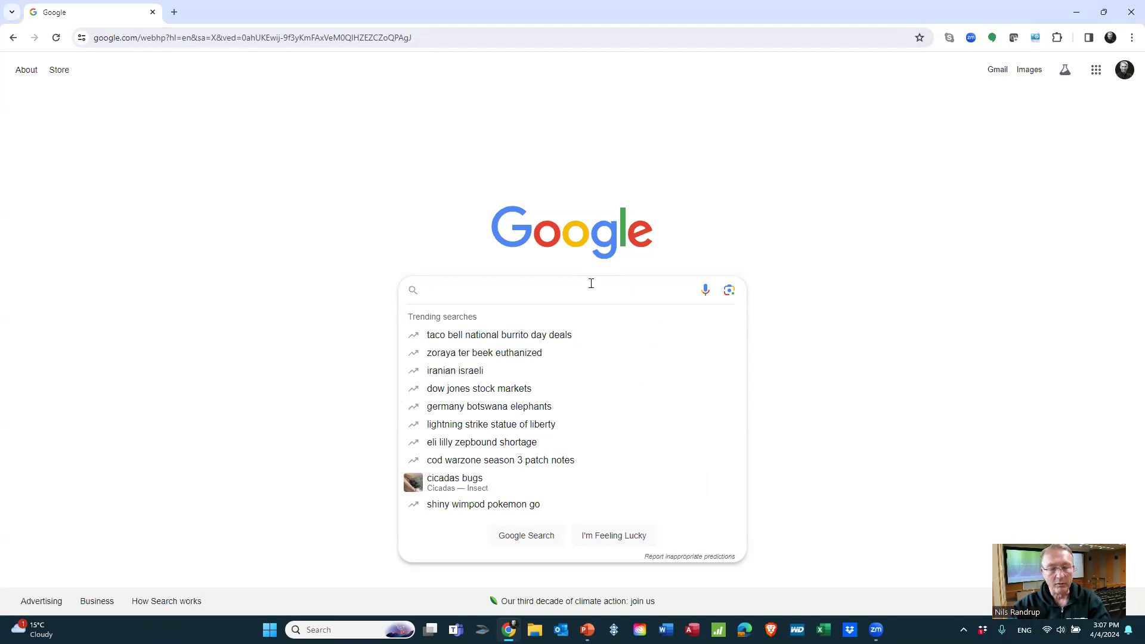
Search the web for "s&p500 stocks list per market cap"
type("s&p500 stocks list per market cap")
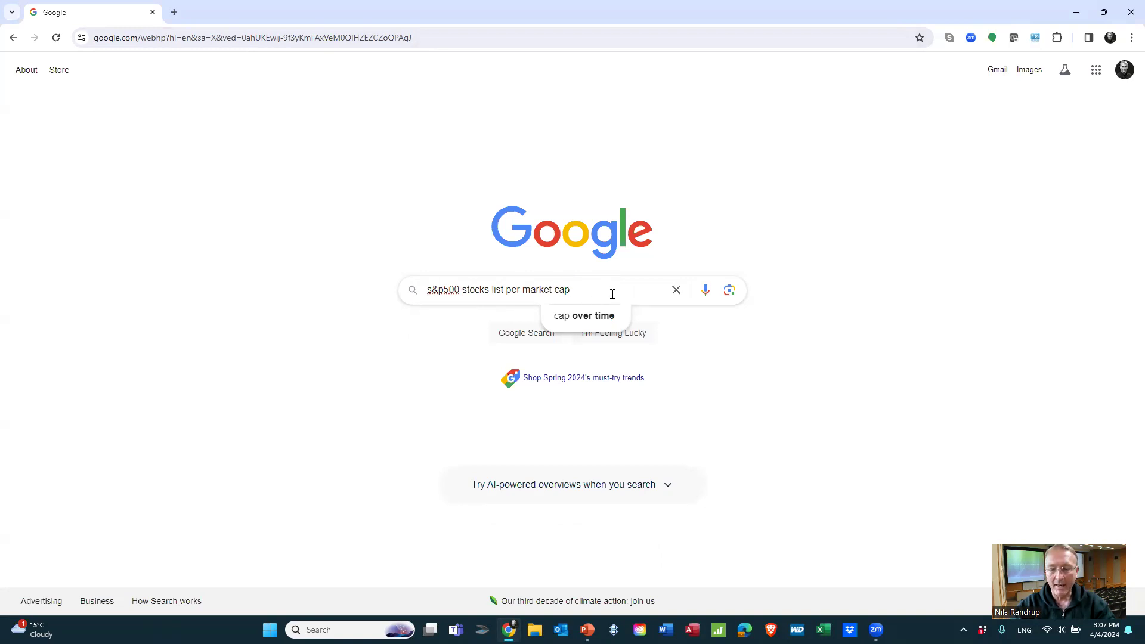
key("Return")
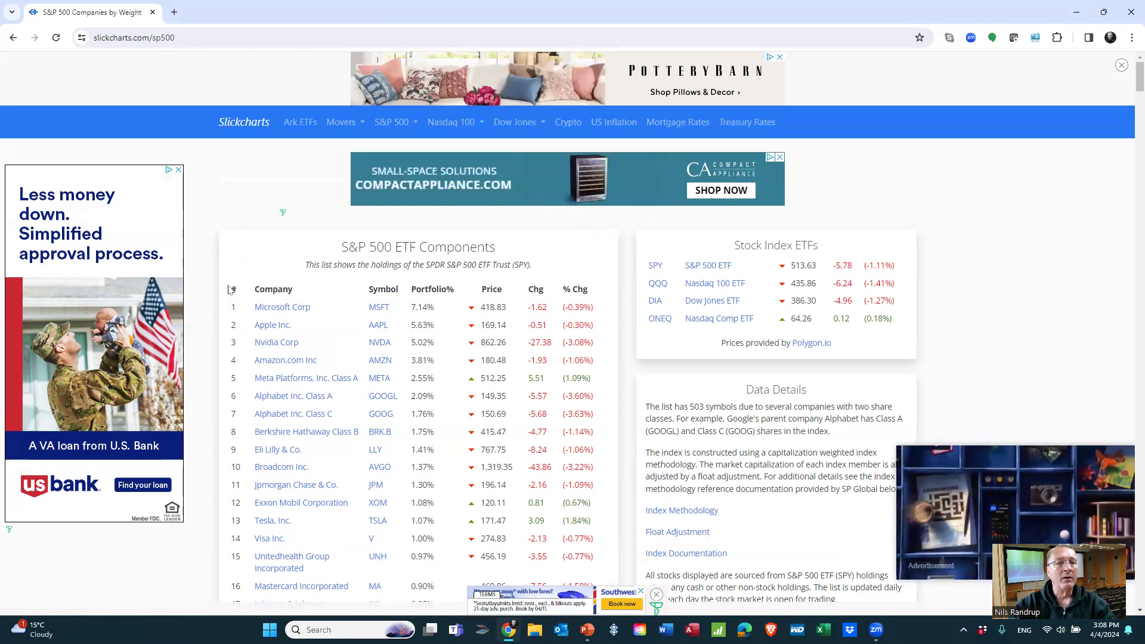
Copy the whole S&P 500 components table from Slickcharts into the Excel Adj sheet at B2, dropping the web page's formatting
left_click_drag(229, 289, 602, 180)
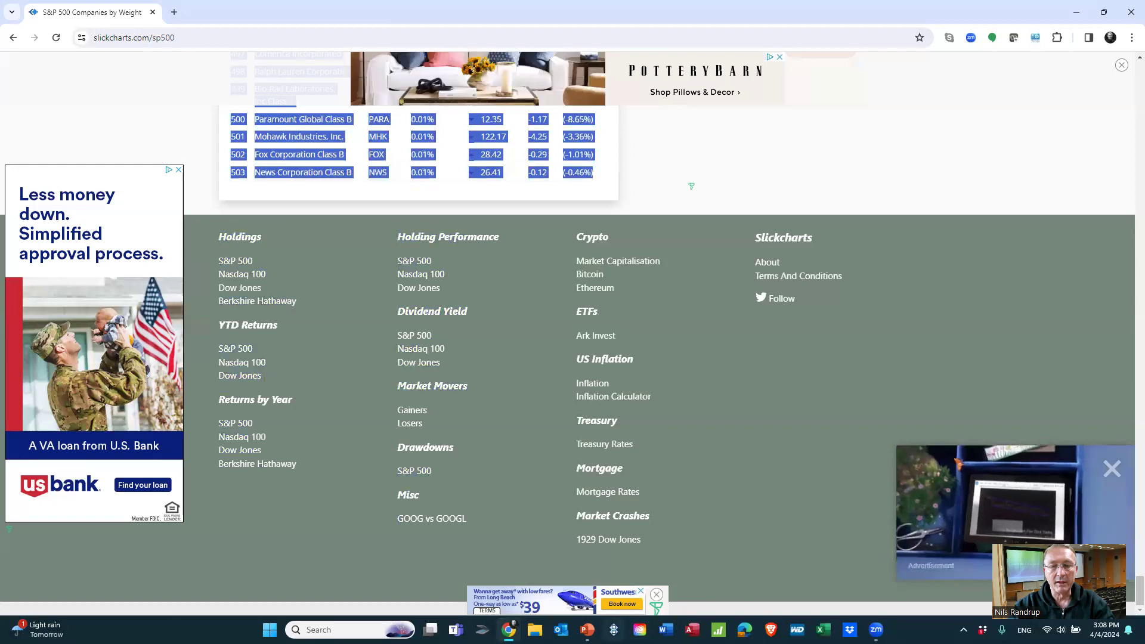
mouse_move(876, 629)
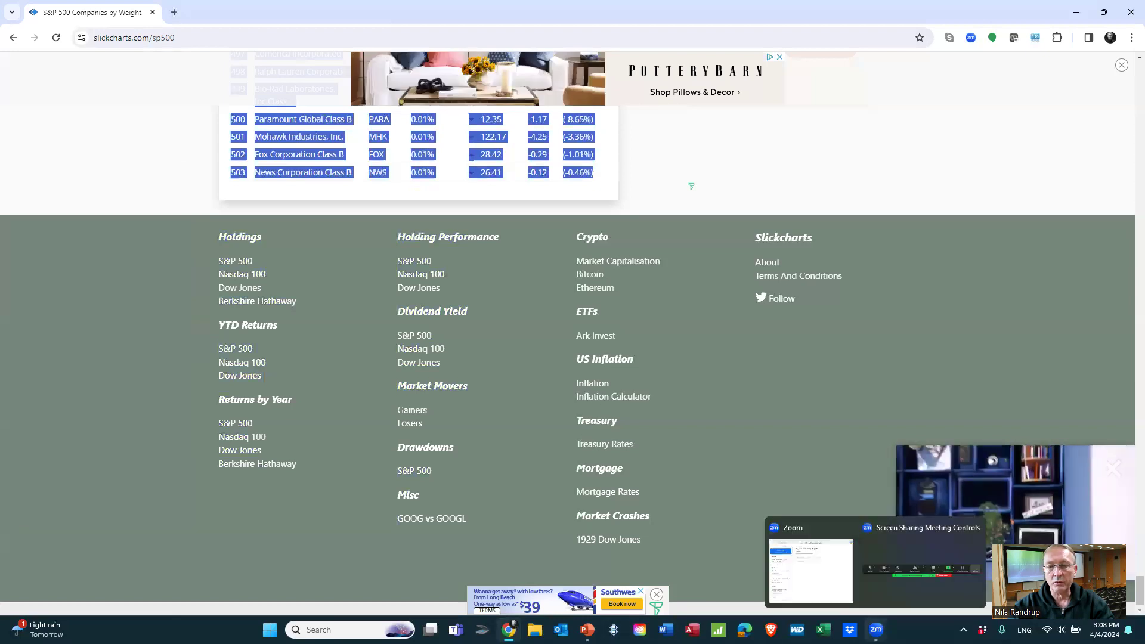
left_click(879, 594)
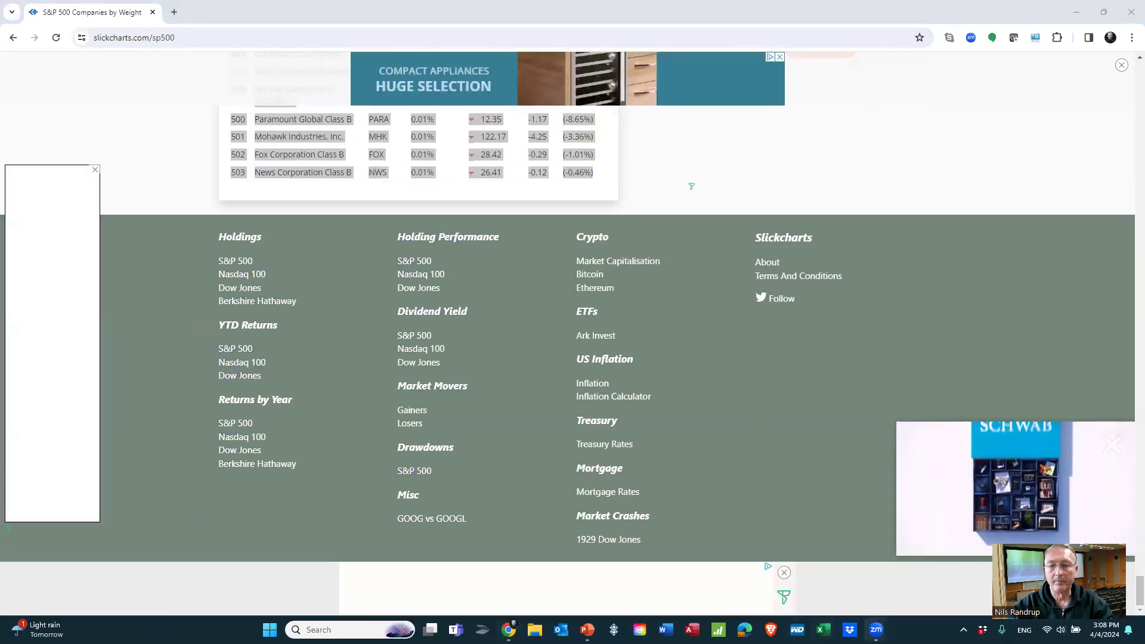
mouse_move(876, 630)
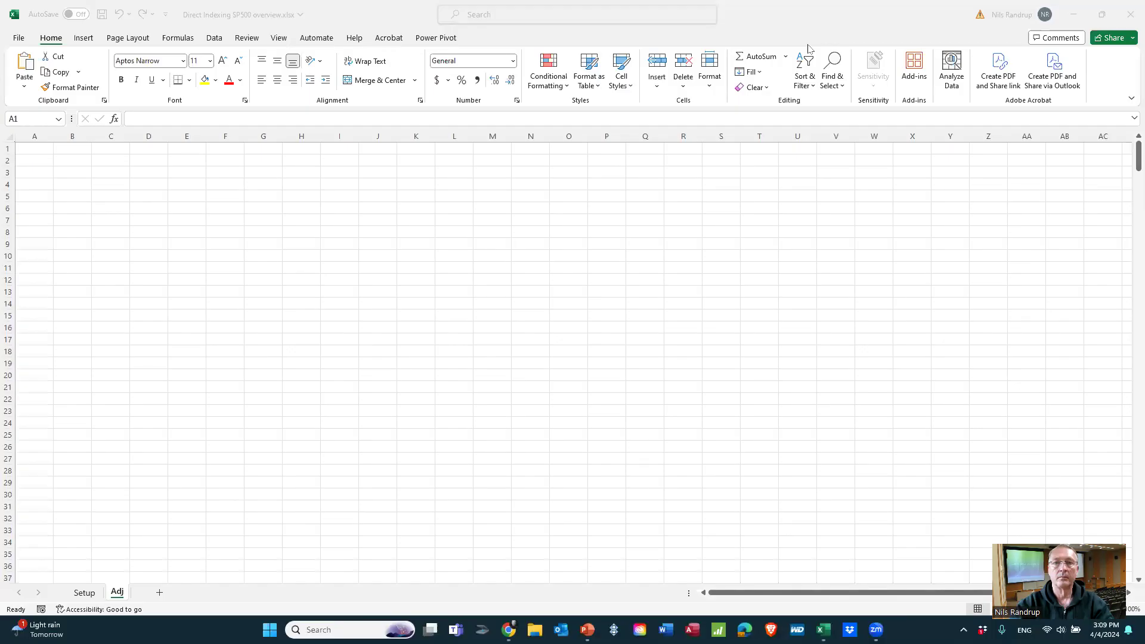
left_click(71, 160)
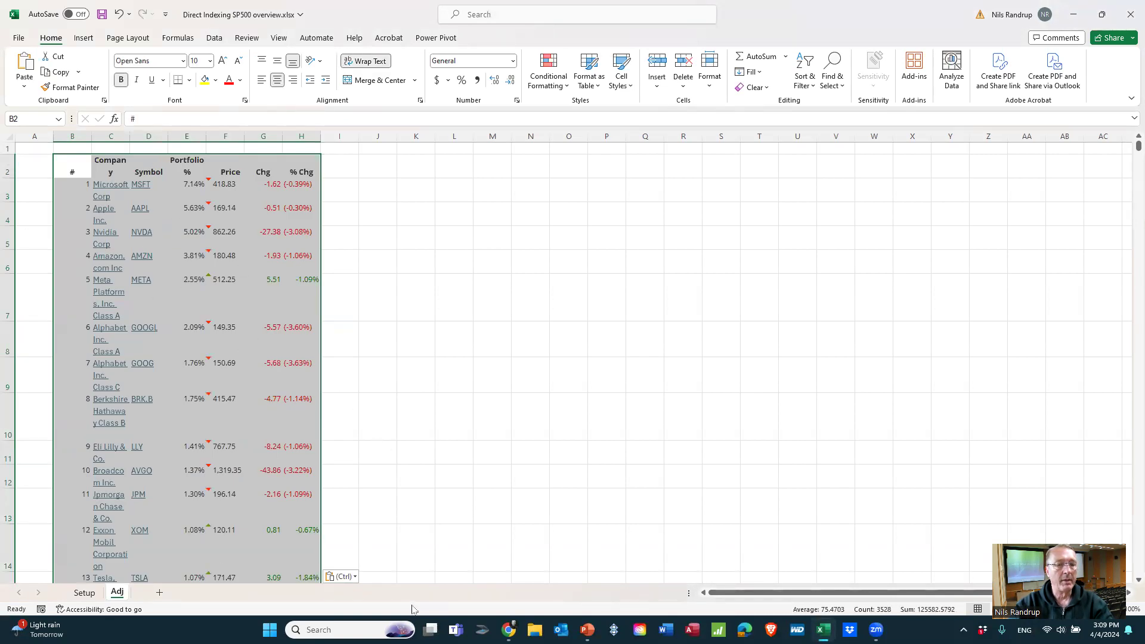
left_click(342, 577)
left_click(350, 543)
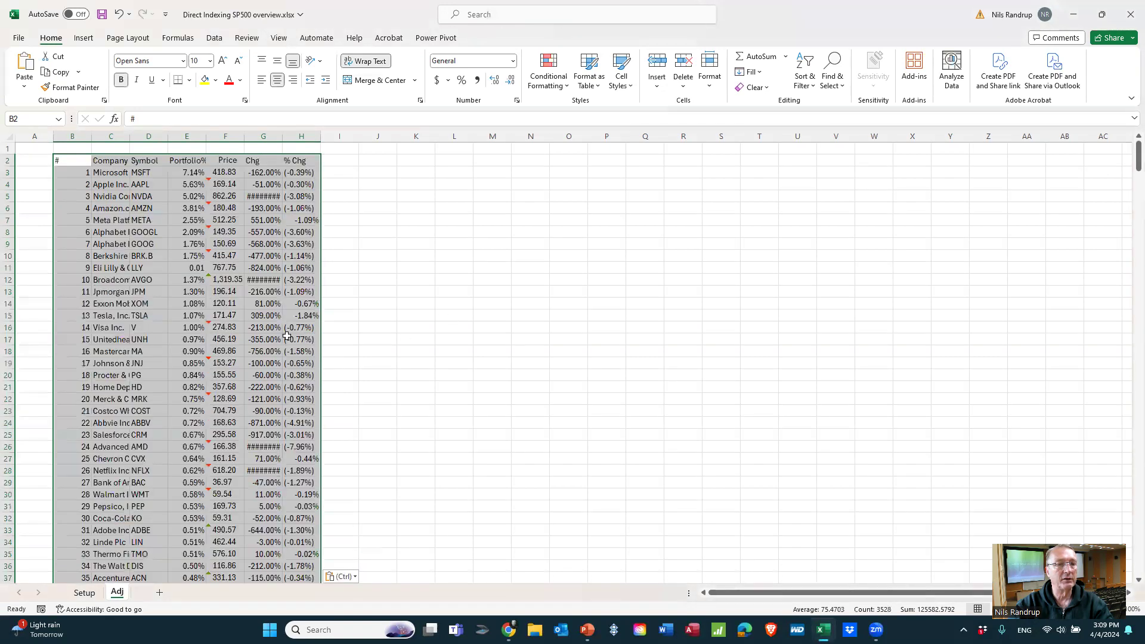
Autofit the widths of columns B through G to their contents
left_click(78, 140)
left_click_drag(78, 139, 242, 132)
double_click(244, 136)
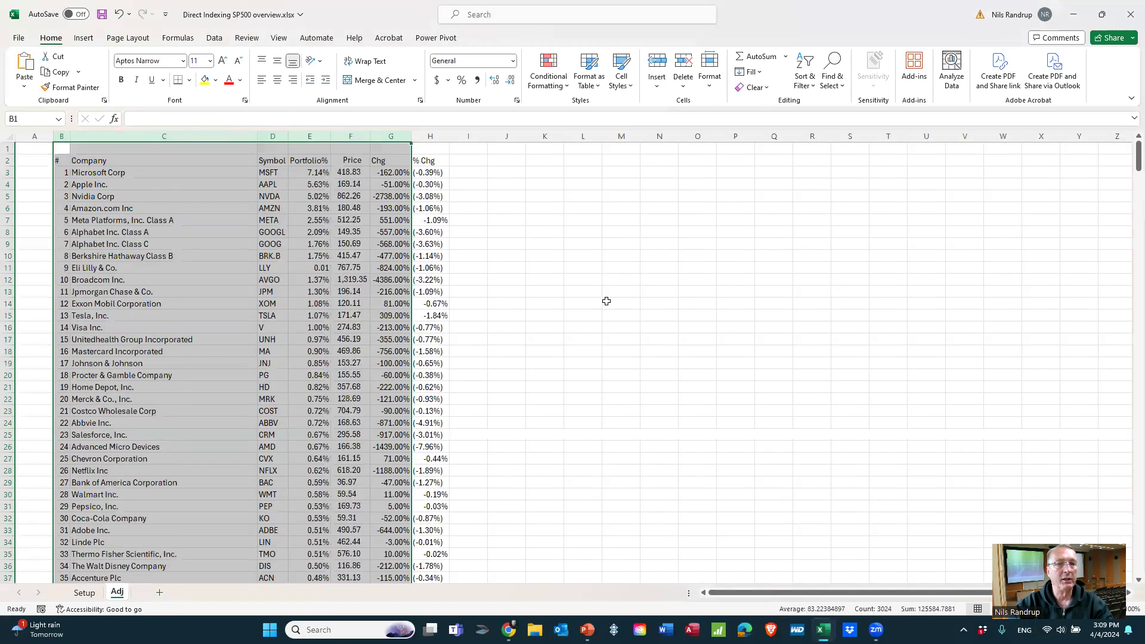
left_click(606, 301)
Enter the formula =E3*1 in cell J3 to test whether the Portfolio% entry is numeric
left_click(505, 175)
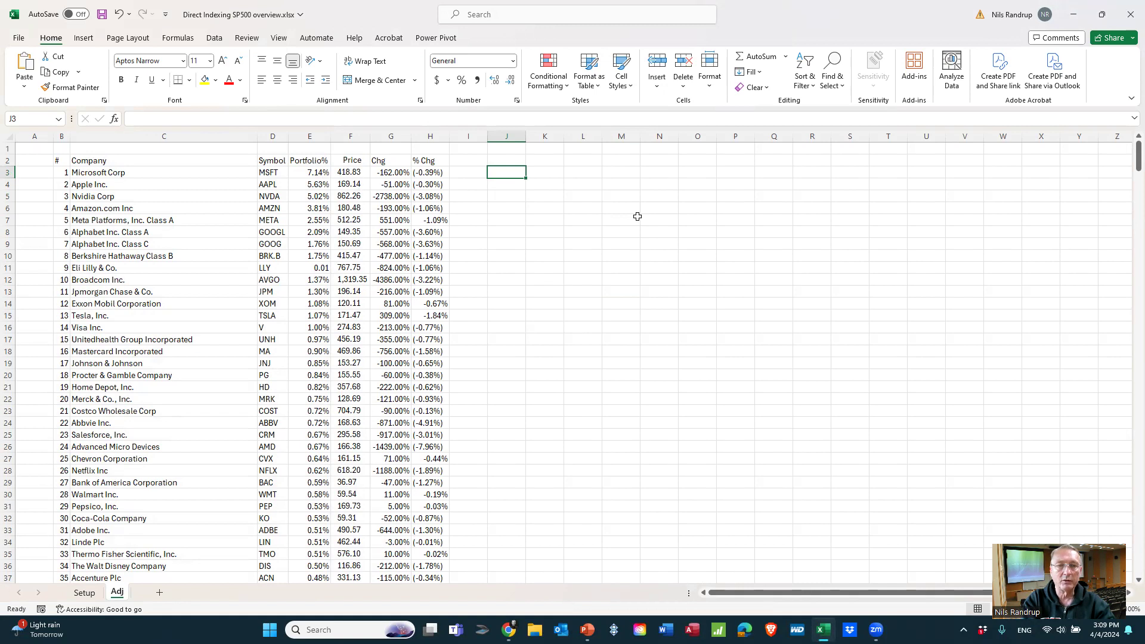
type("=")
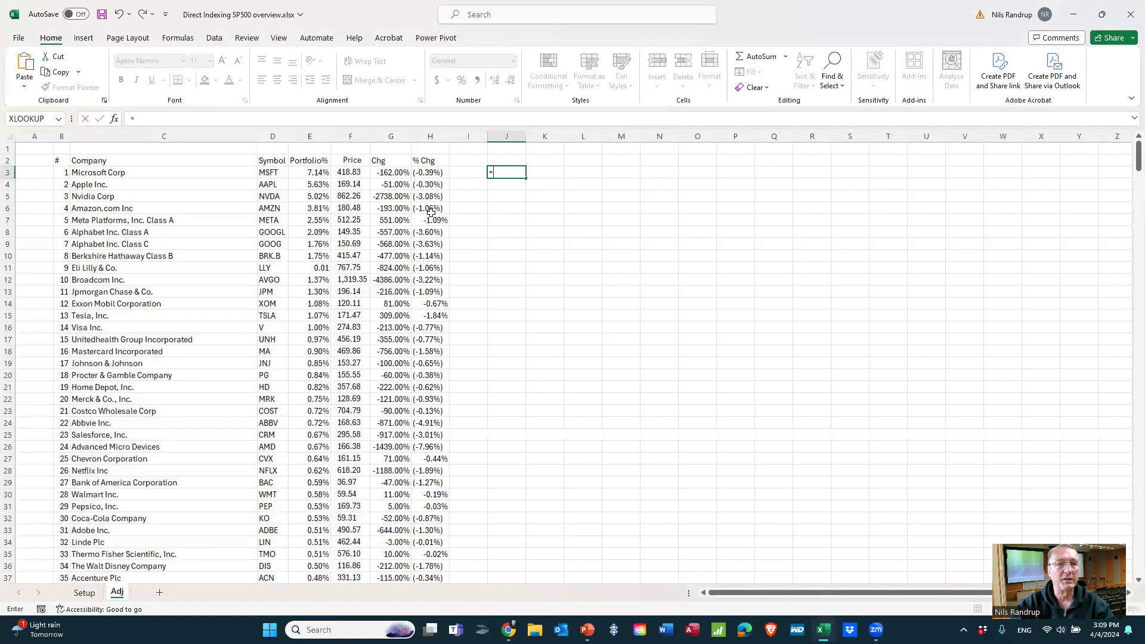
left_click(316, 173)
type("*")
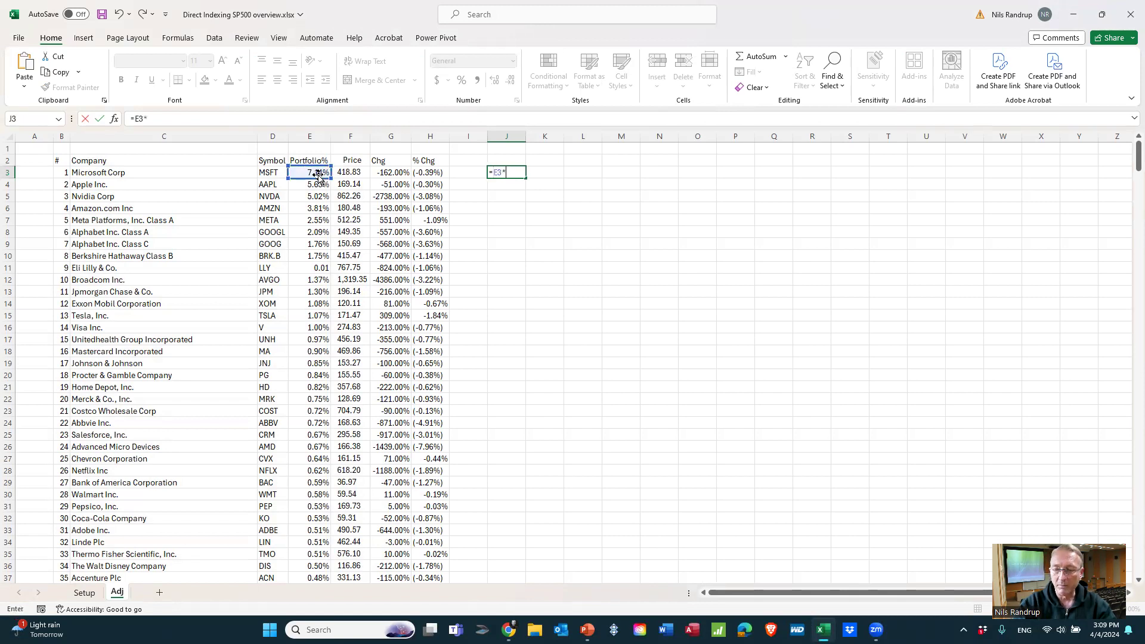
type("1")
key("Return")
Fill the J3 test formula across to column M and down to row 9
left_click(499, 173)
left_click_drag(525, 177, 629, 178)
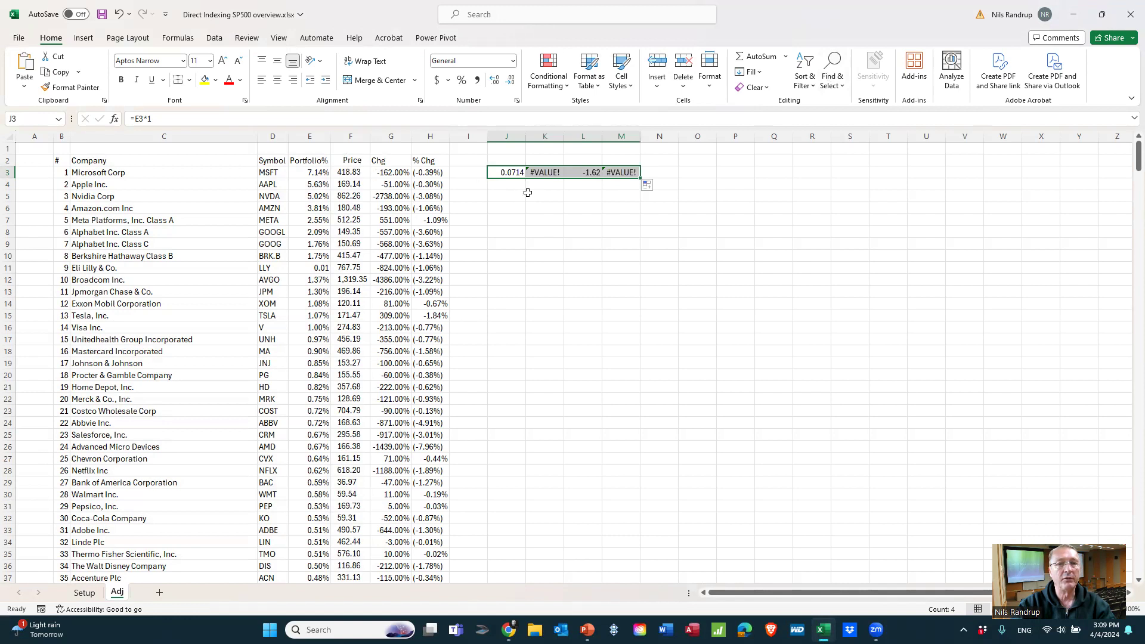
left_click_drag(639, 179, 637, 246)
Compare the Portfolio%, Price and % Chg columns with their test formulas and examine the exact contents of price cell F3
left_click_drag(314, 174, 311, 239)
left_click_drag(512, 162, 509, 230)
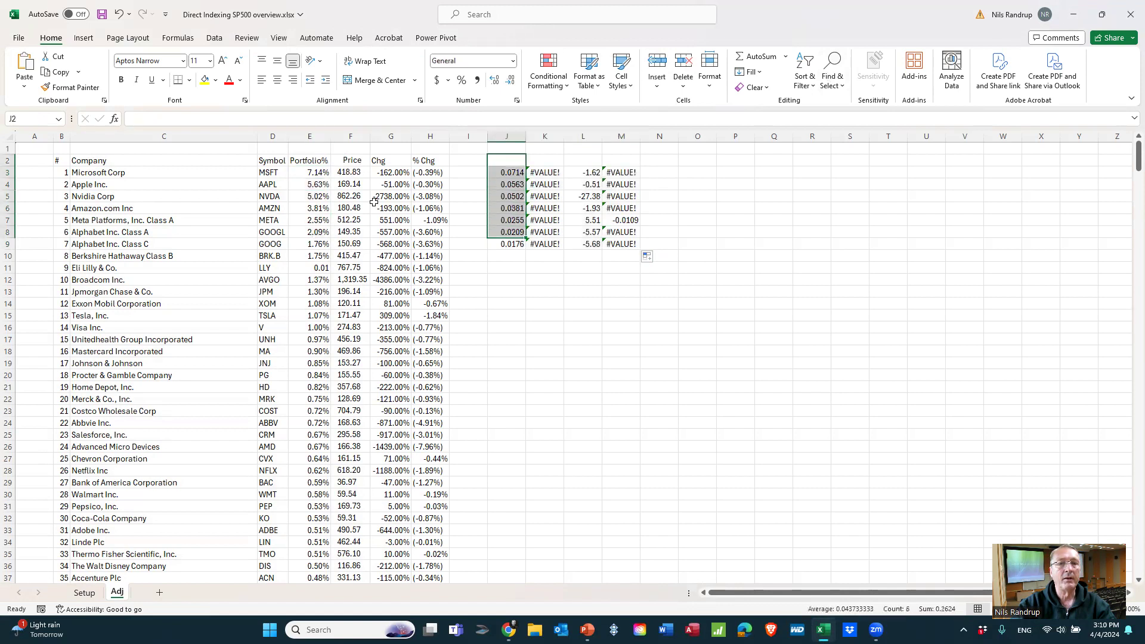
left_click_drag(351, 177, 350, 233)
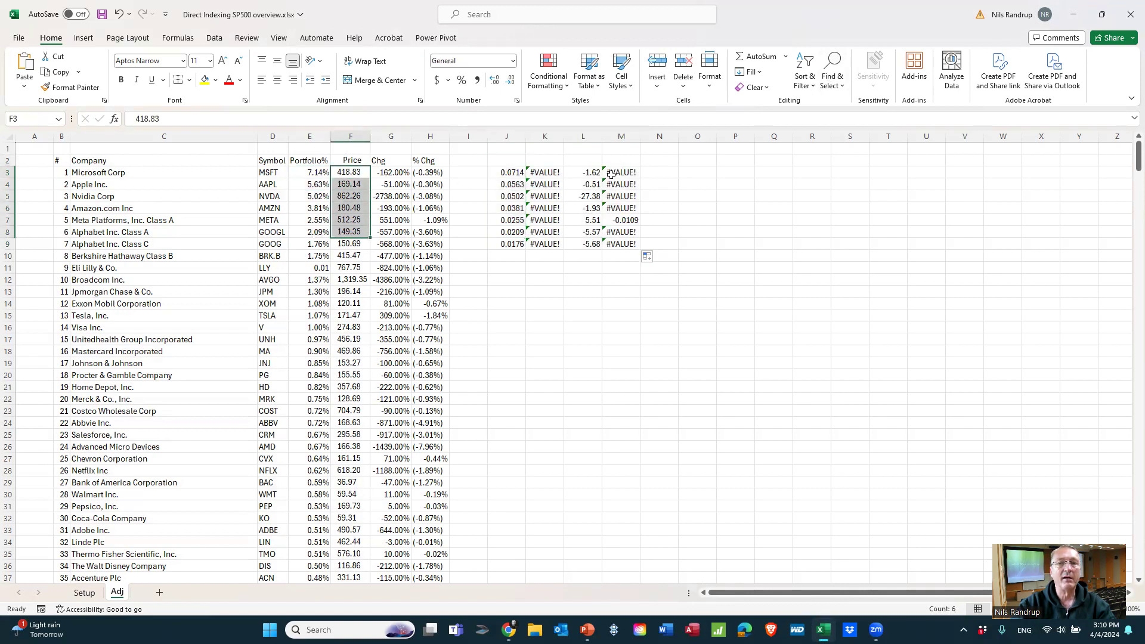
left_click_drag(539, 173, 540, 242)
left_click_drag(427, 173, 417, 242)
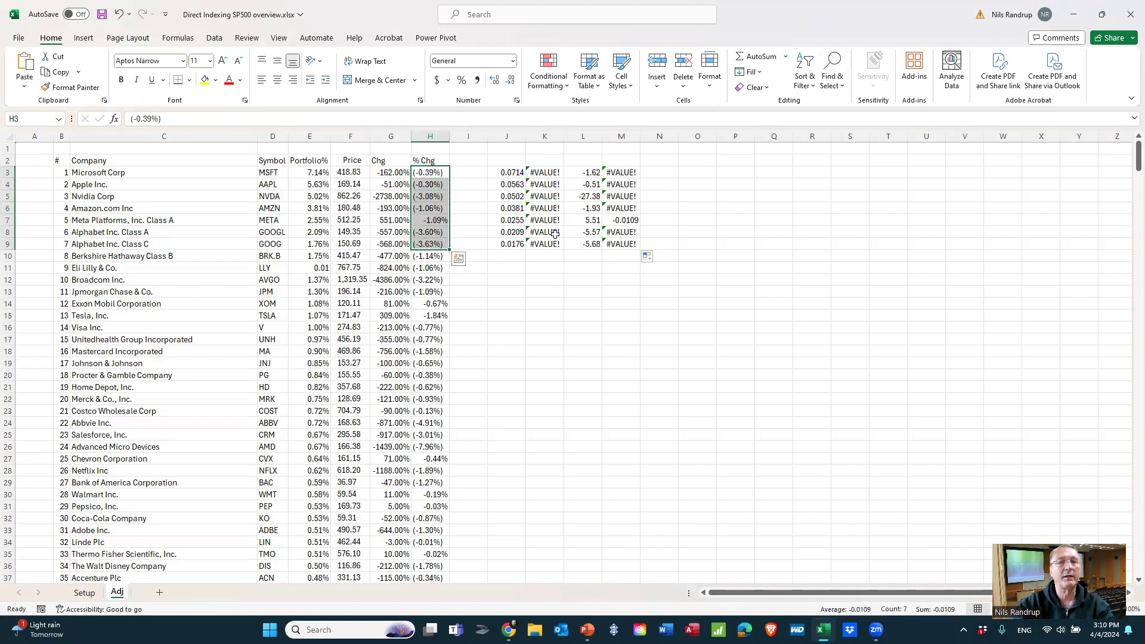
left_click_drag(545, 339, 545, 328)
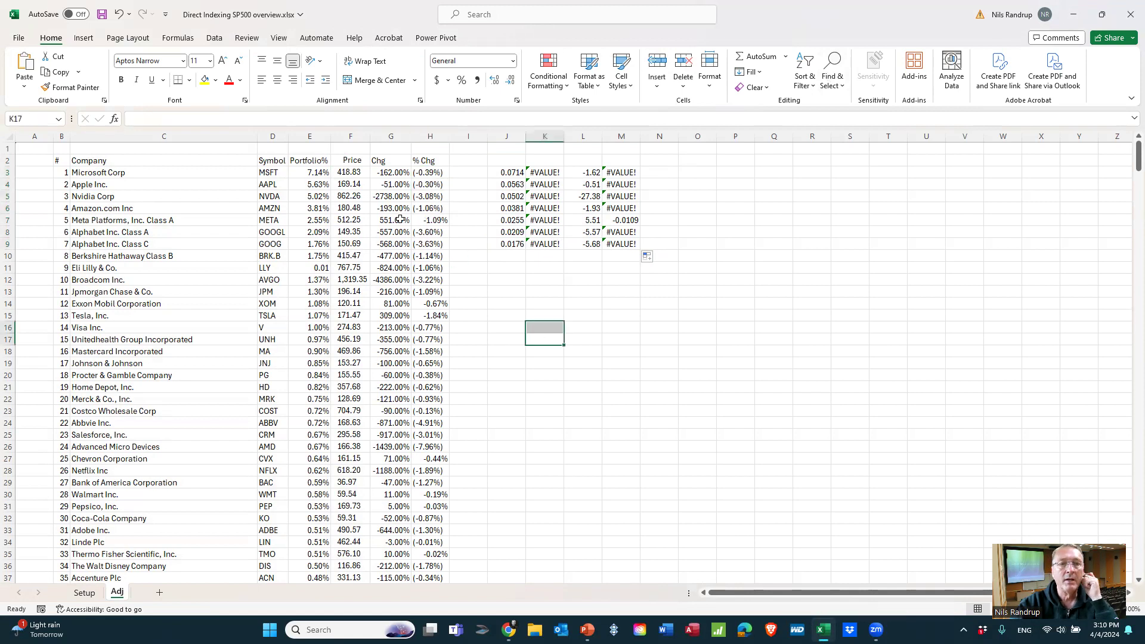
left_click(340, 173)
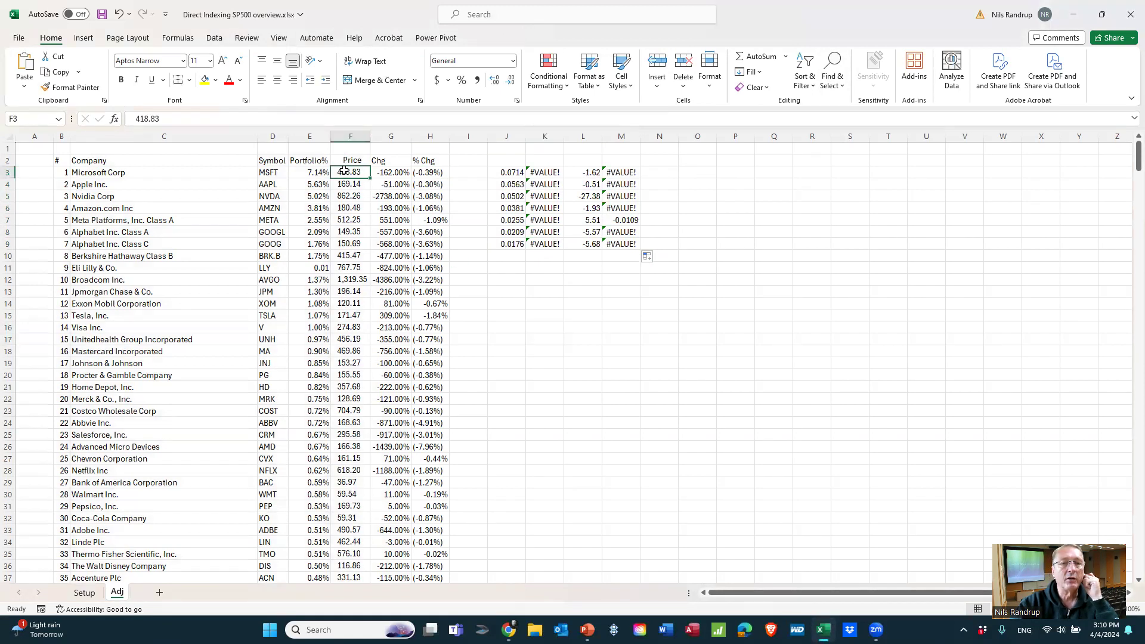
double_click(140, 118)
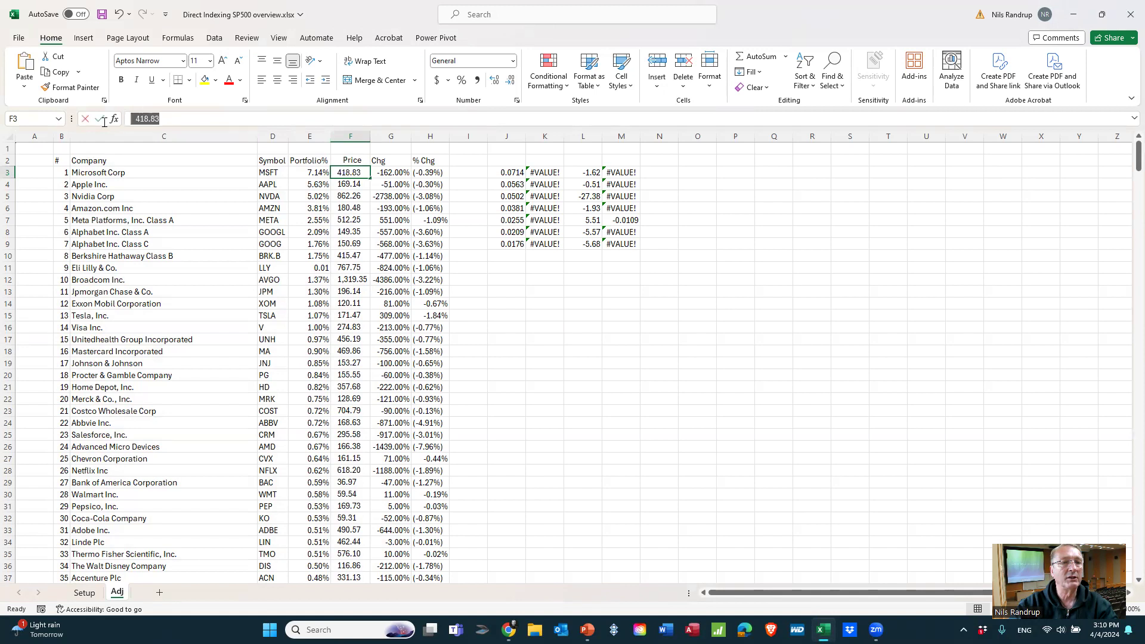
left_click(136, 118)
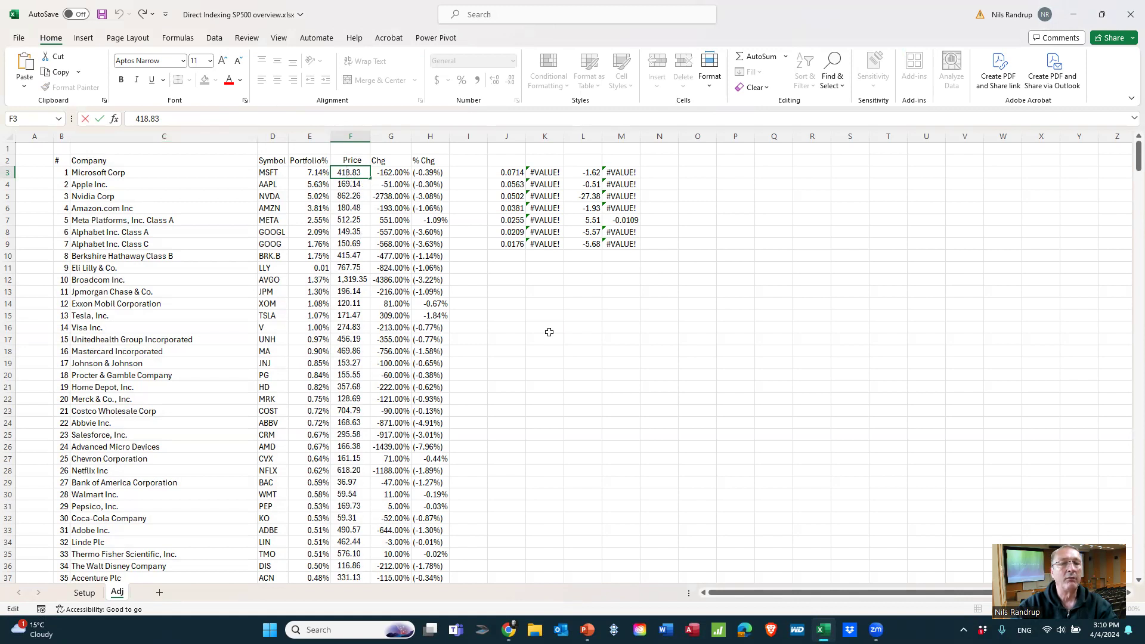
left_click_drag(548, 335, 549, 330)
Copy all the Price values in F3:F505 to a working column starting at P3
left_click_drag(349, 171, 348, 564)
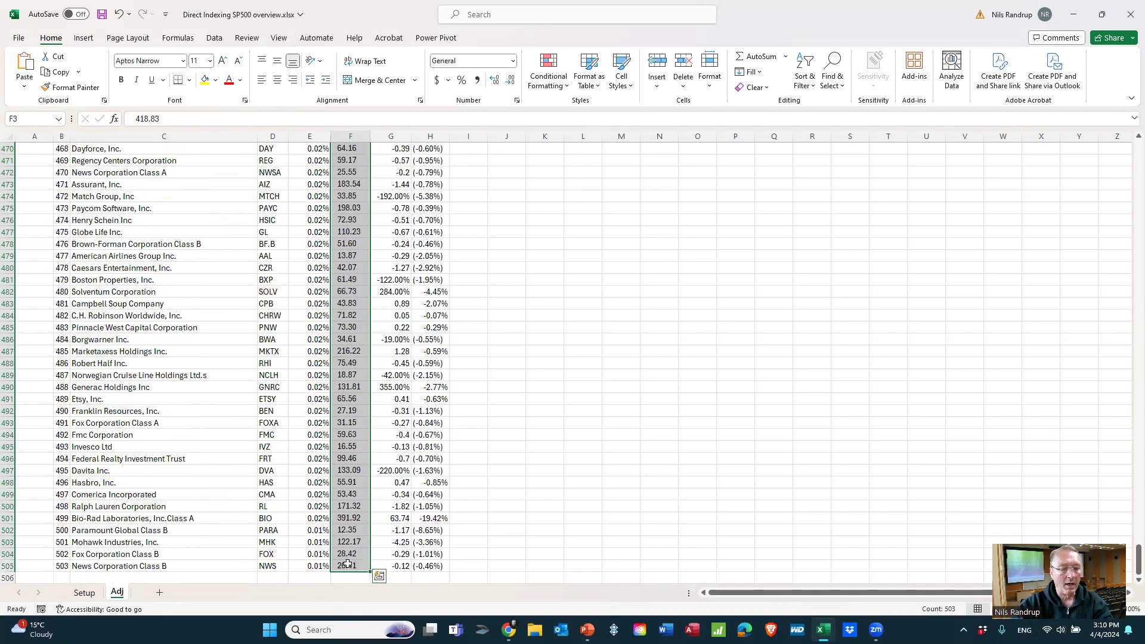
key("ctrl+c")
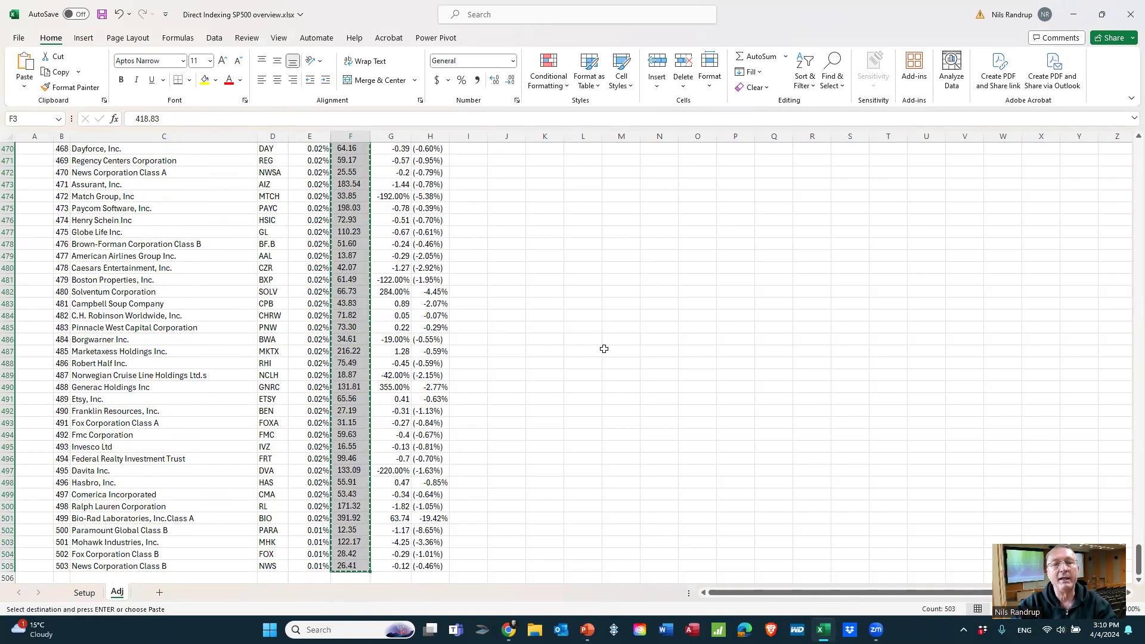
scroll(645, 240, "up", 16)
scroll(721, 278, "up", 20)
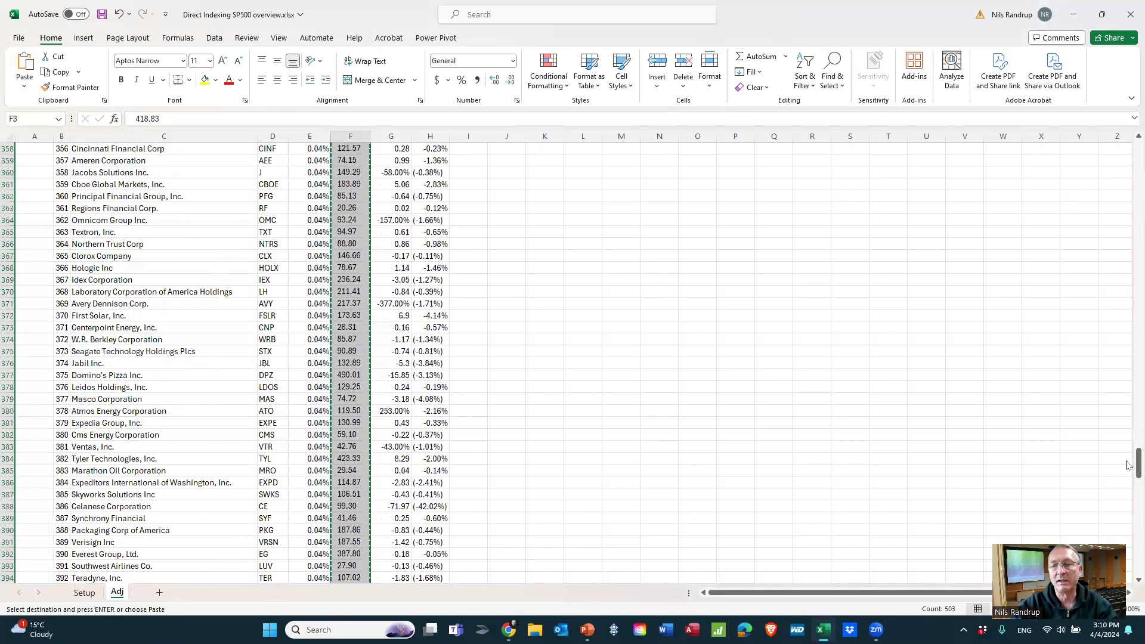
left_click_drag(1138, 463, 1092, 143)
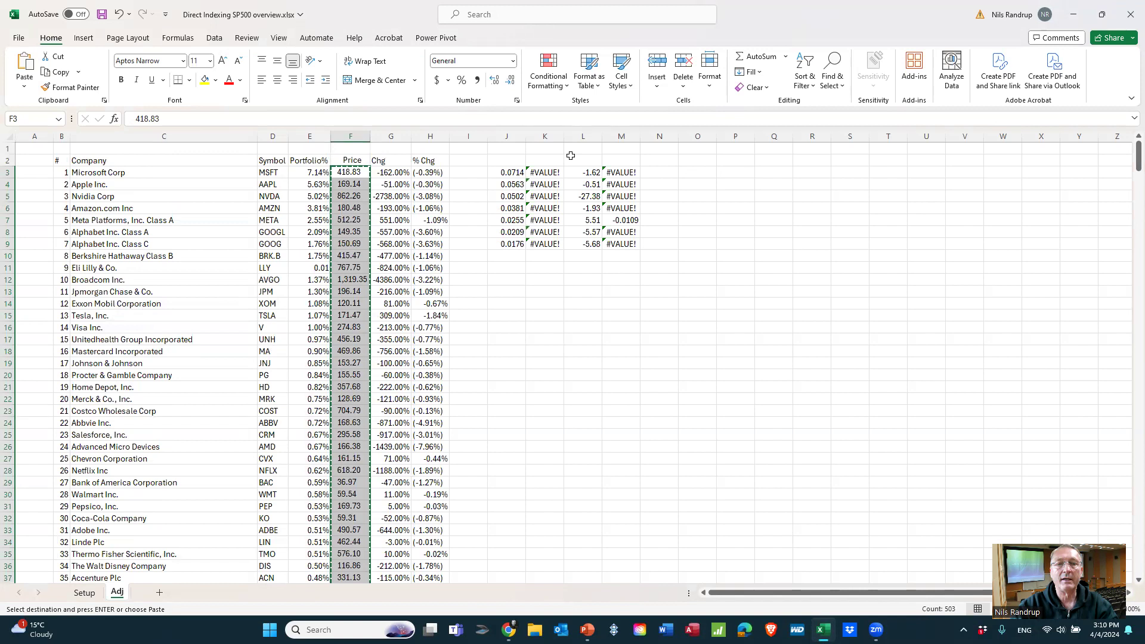
left_click(731, 172)
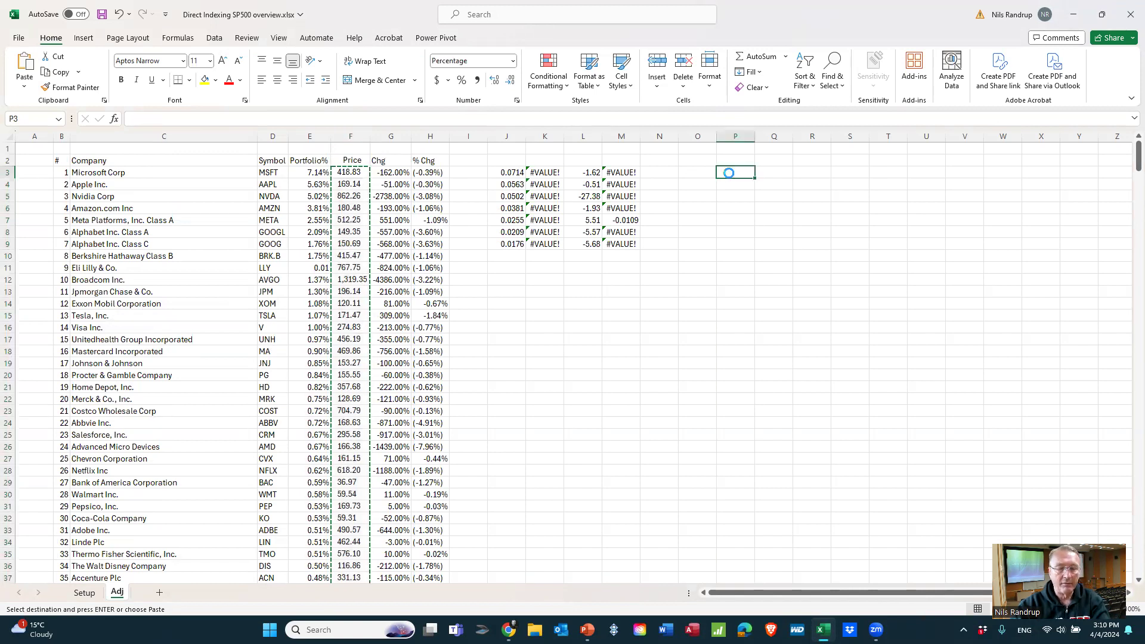
key("ctrl+v")
left_click(778, 229)
Split the copied prices in P3:P505 with Text to Columns, using Fixed width and the suggested column break
left_click_drag(733, 173, 737, 545)
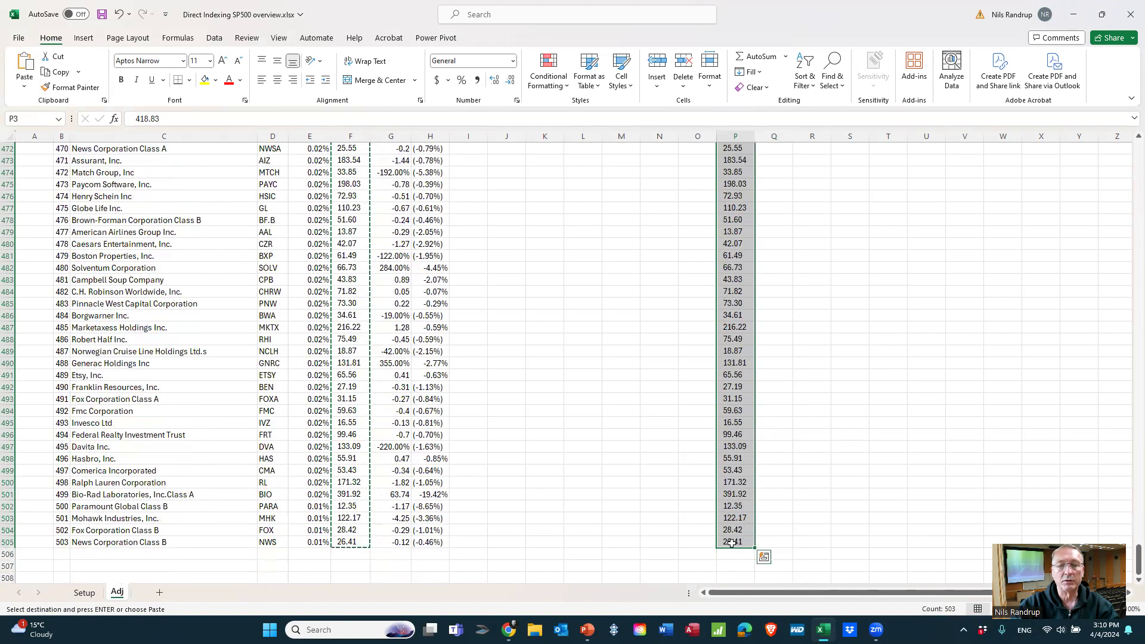
left_click(212, 38)
left_click(655, 70)
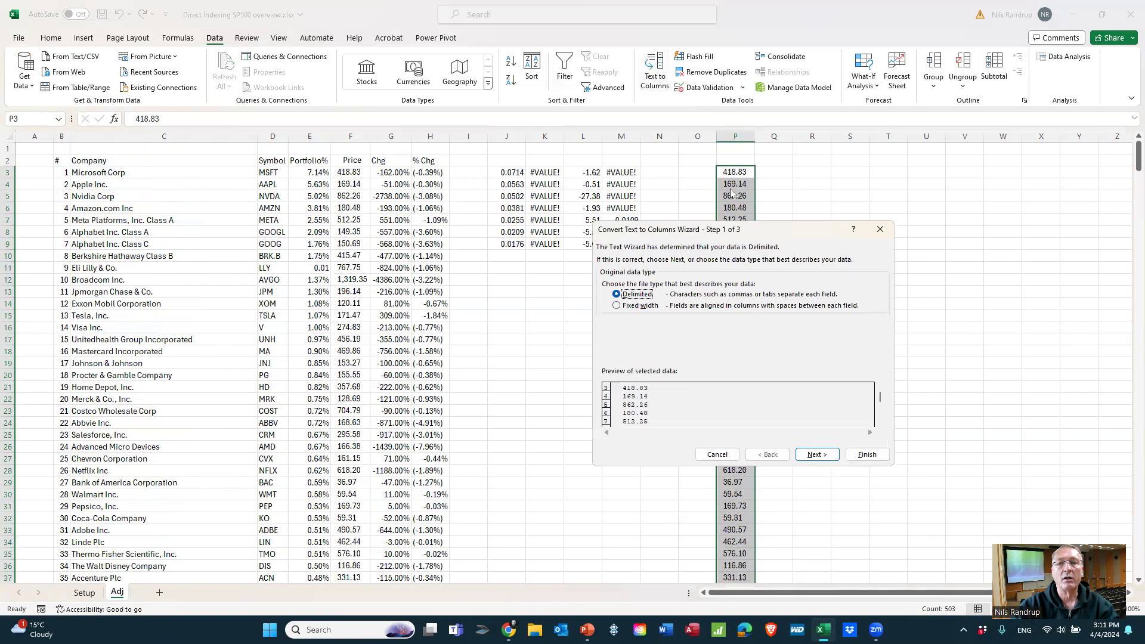
left_click(618, 307)
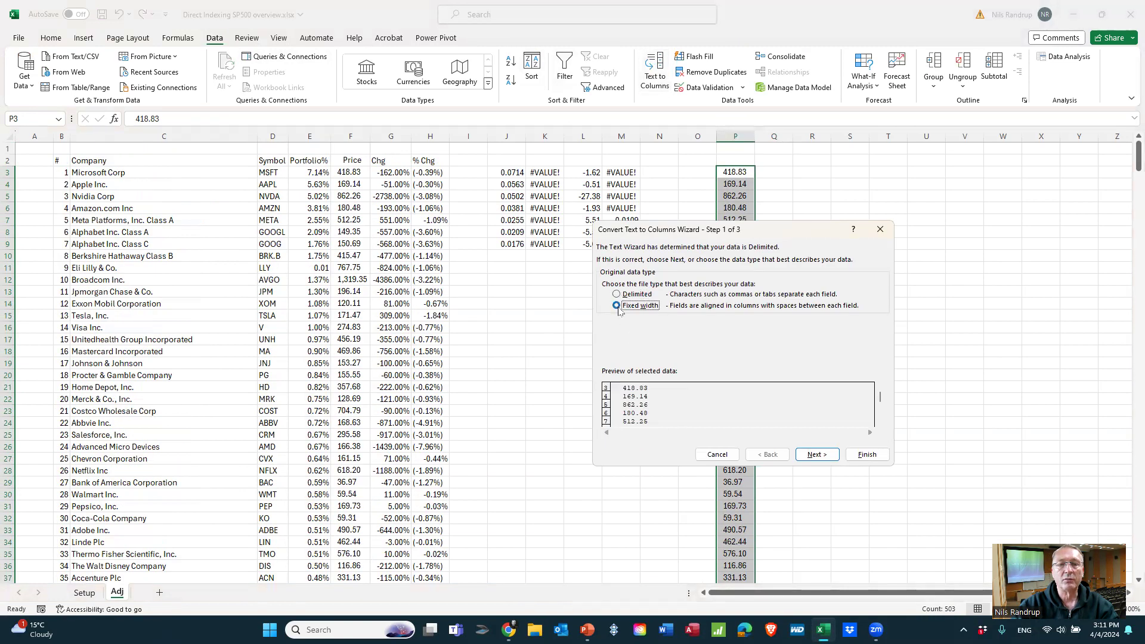
left_click(816, 455)
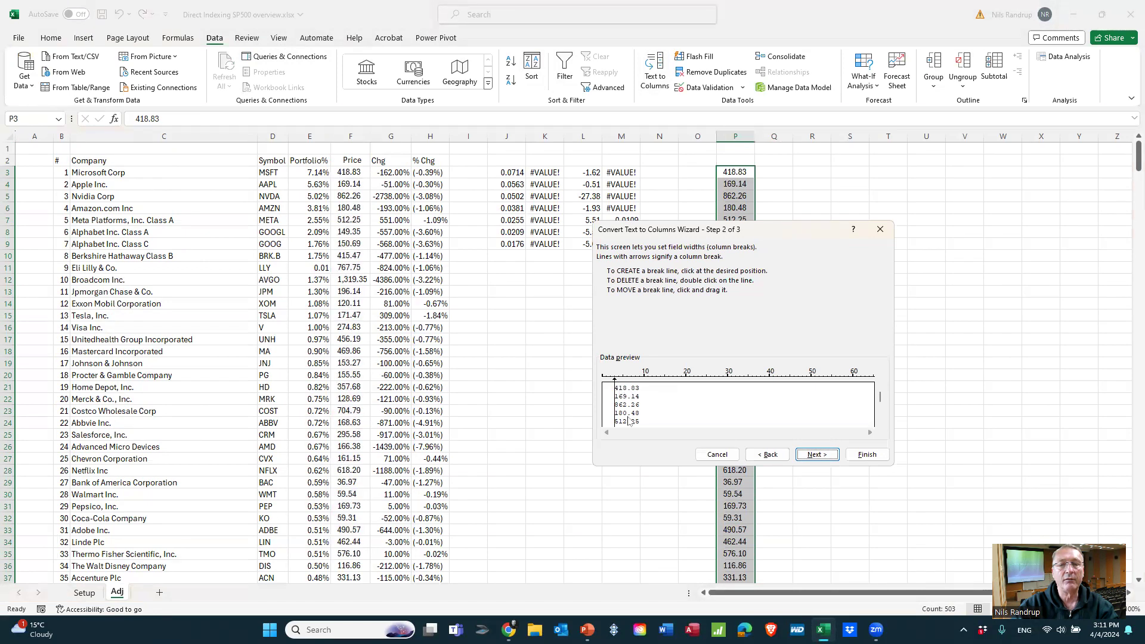
left_click(867, 454)
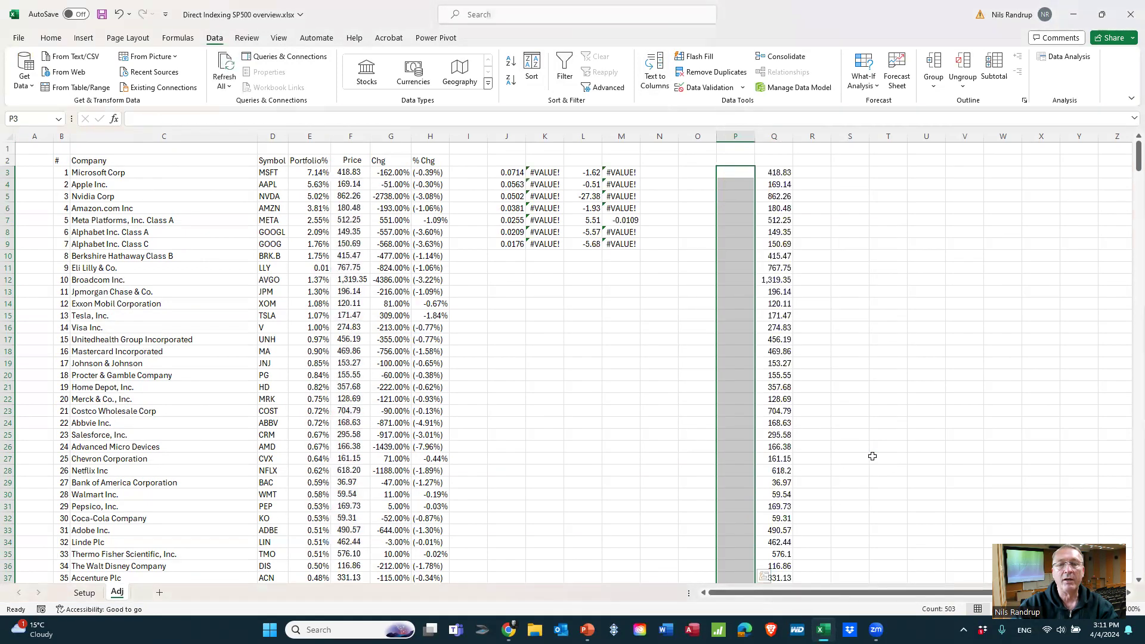
left_click_drag(782, 172, 808, 320)
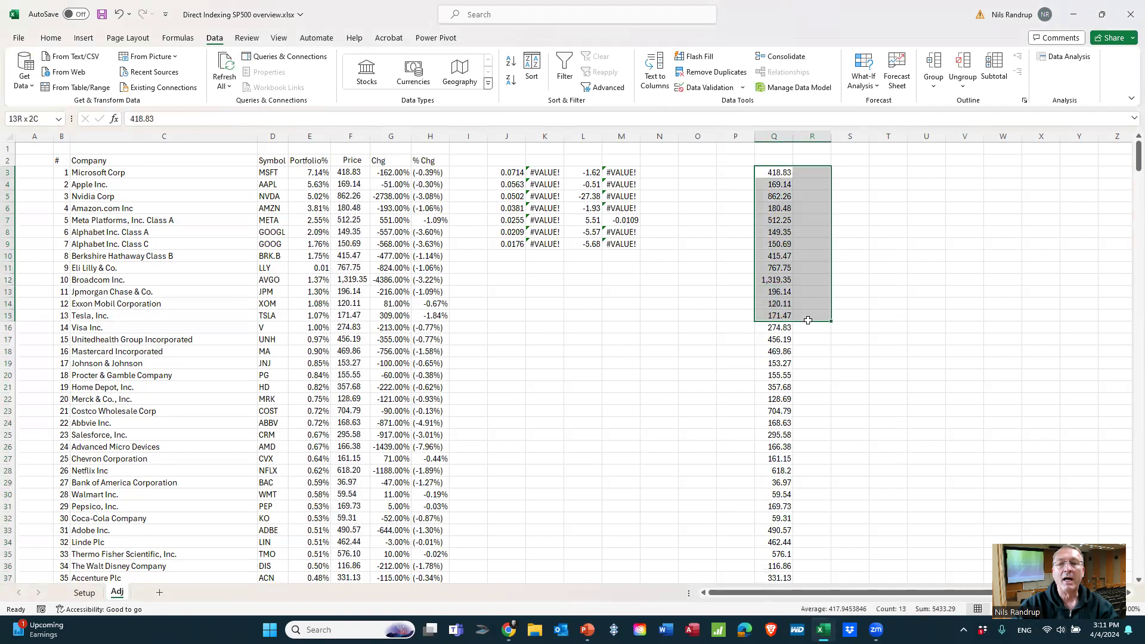
left_click(781, 184)
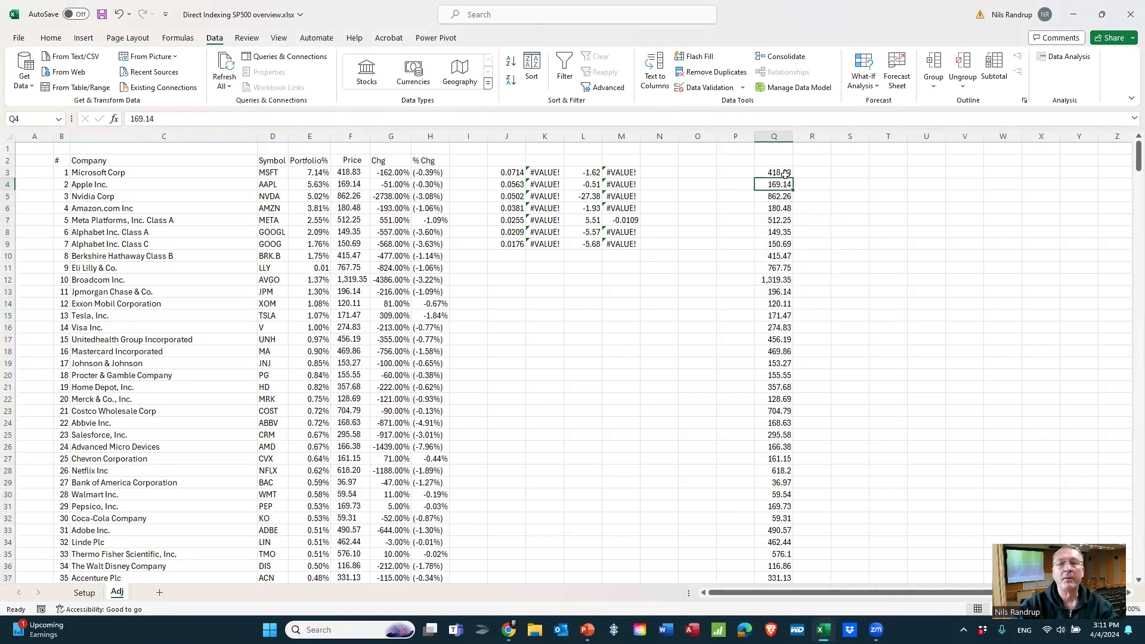
left_click(737, 170)
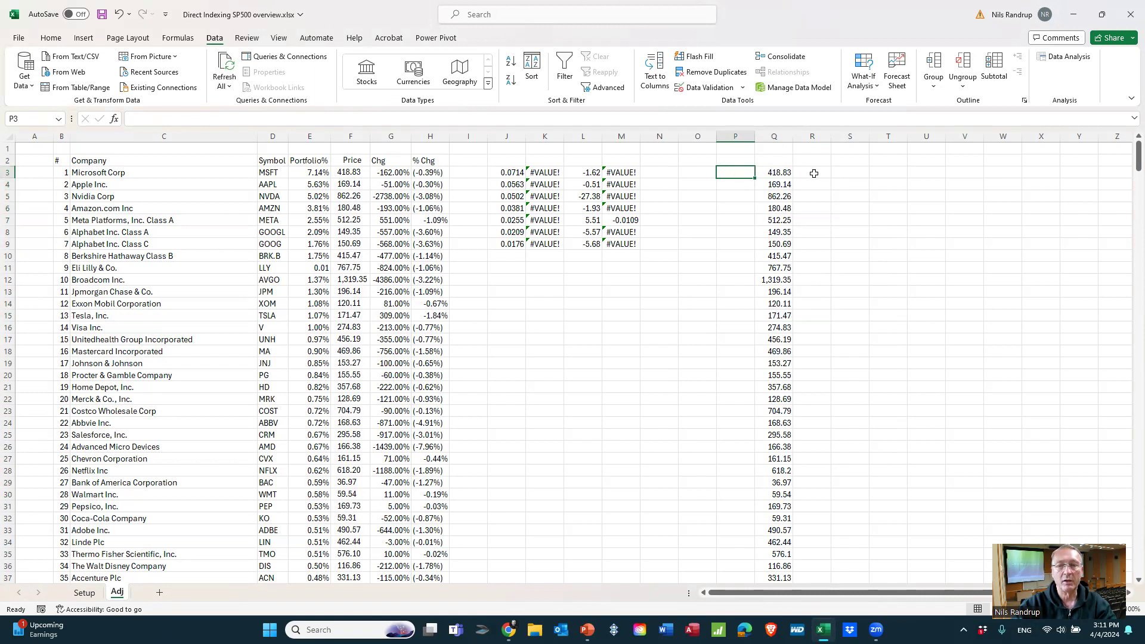
Enter the test formula =Q3*1 in R3 beside the first split price
left_click(814, 173)
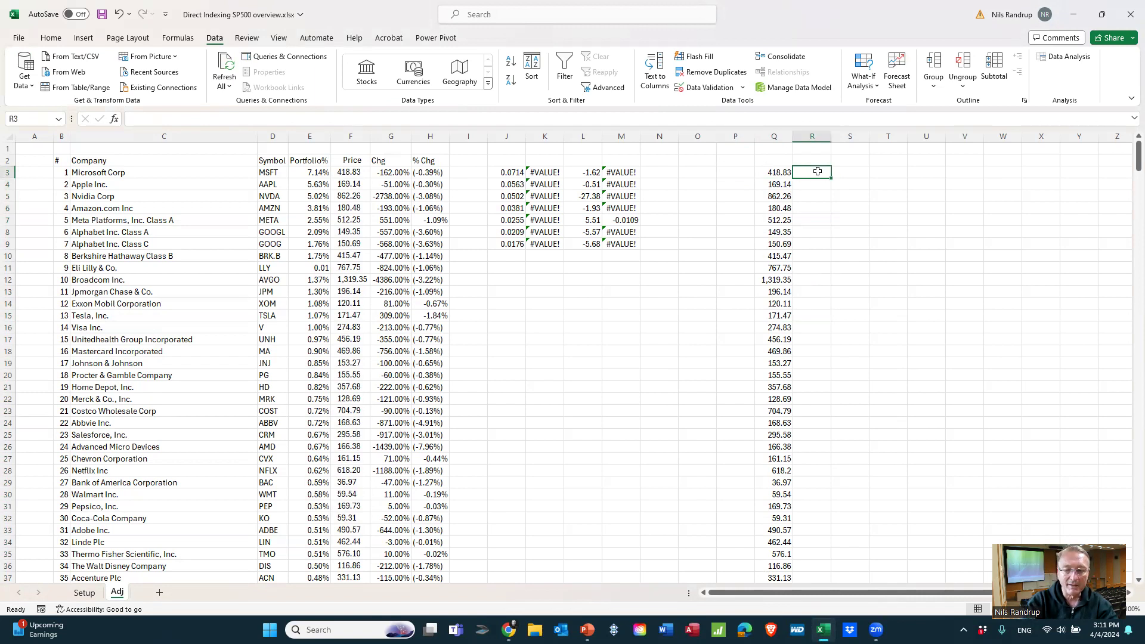
type("=")
key("Left")
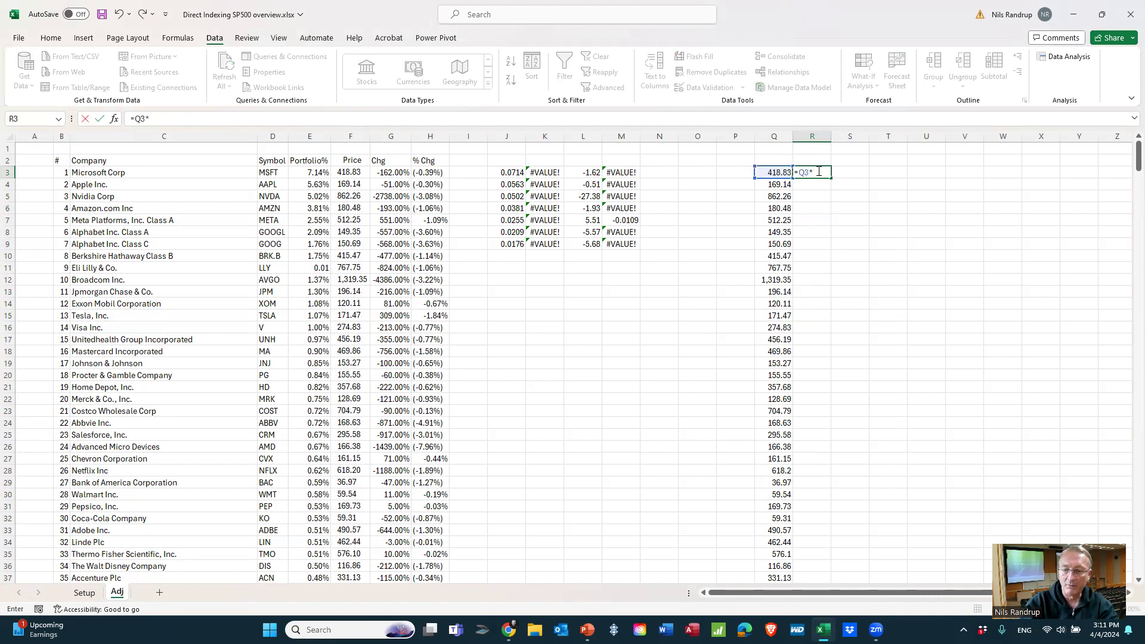
key("Return")
left_click(826, 174)
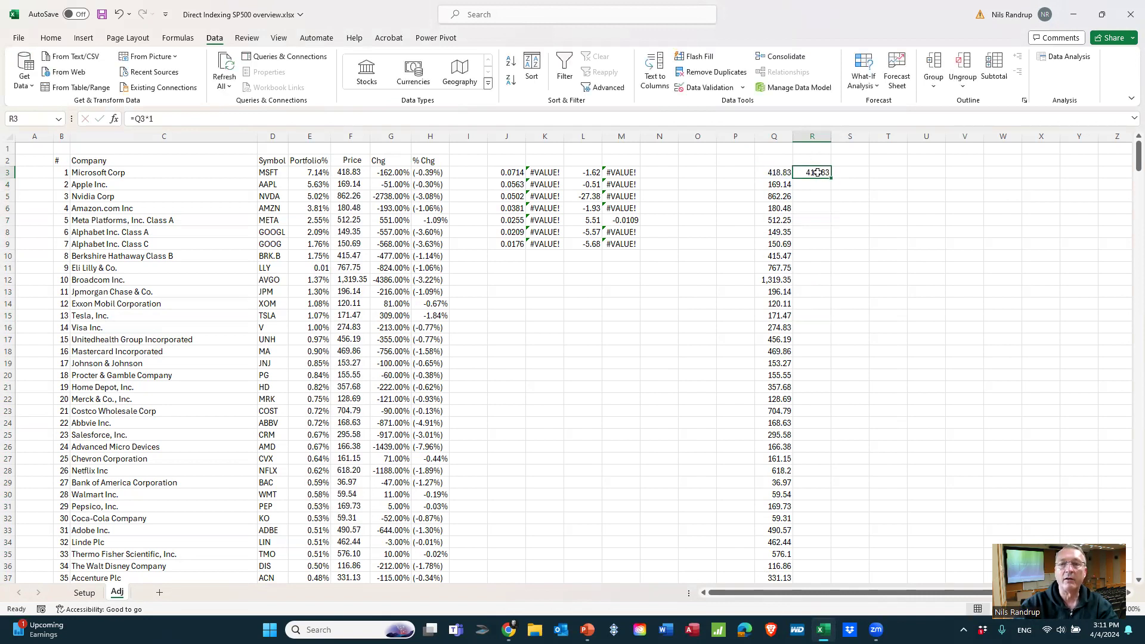
Fill the R3 test formula down to row 505 and check its results against the prices in column Q
double_click(831, 178)
scroll(948, 430, "down", 12)
scroll(925, 388, "down", 20)
scroll(909, 373, "up", 19)
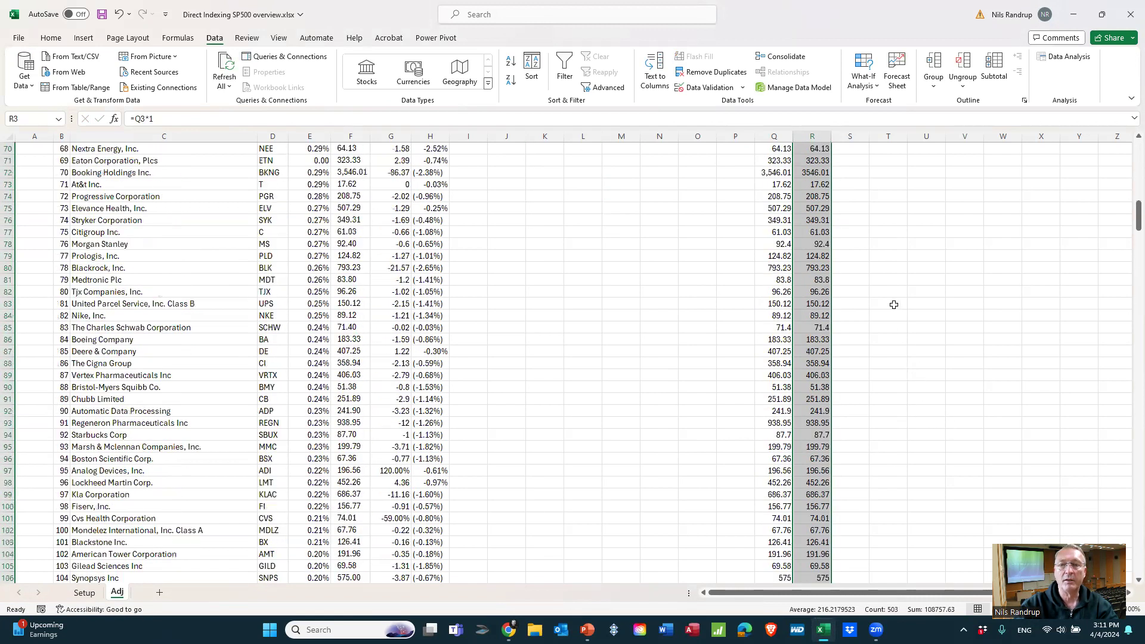
scroll(776, 167, "up", 20)
Copy the split prices in Q3:Q505 over the Price values in F3:F505
left_click_drag(817, 570, 782, 547)
key("ctrl+c")
scroll(486, 337, "up", 14)
scroll(431, 195, "up", 20)
left_click_drag(1129, 402, 1100, 137)
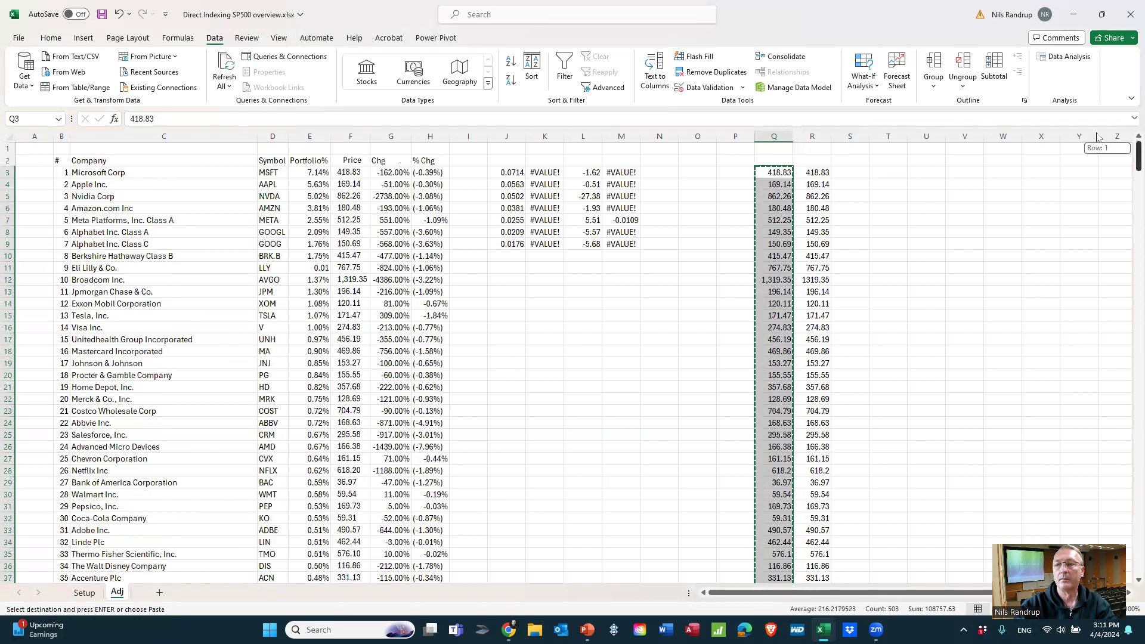
left_click(349, 172)
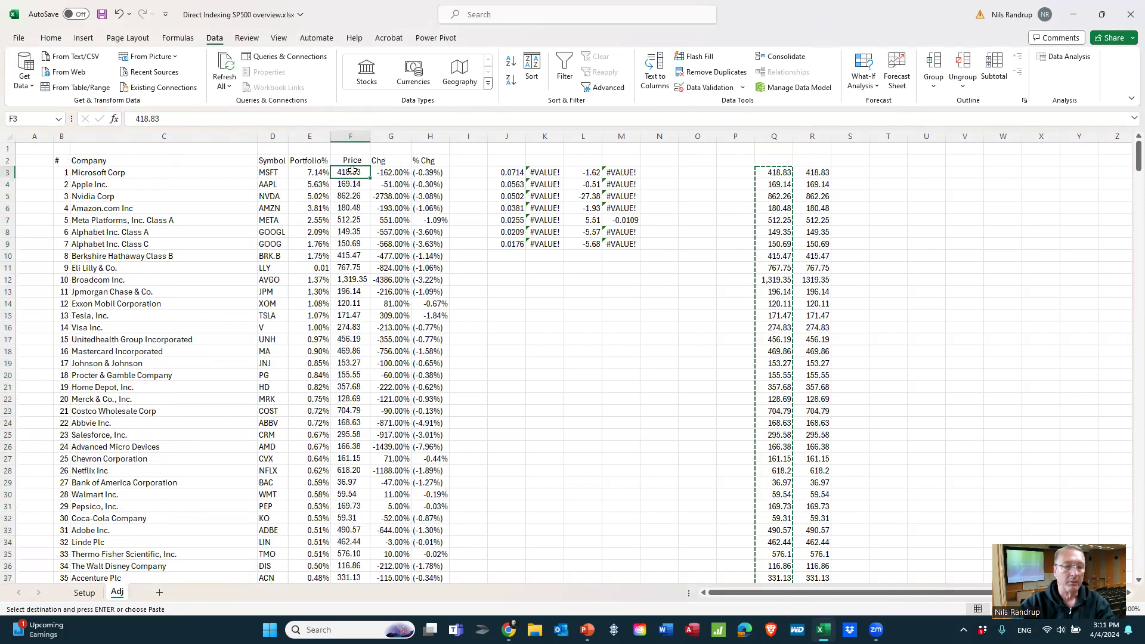
key("ctrl+shift+Down")
key("ctrl+v")
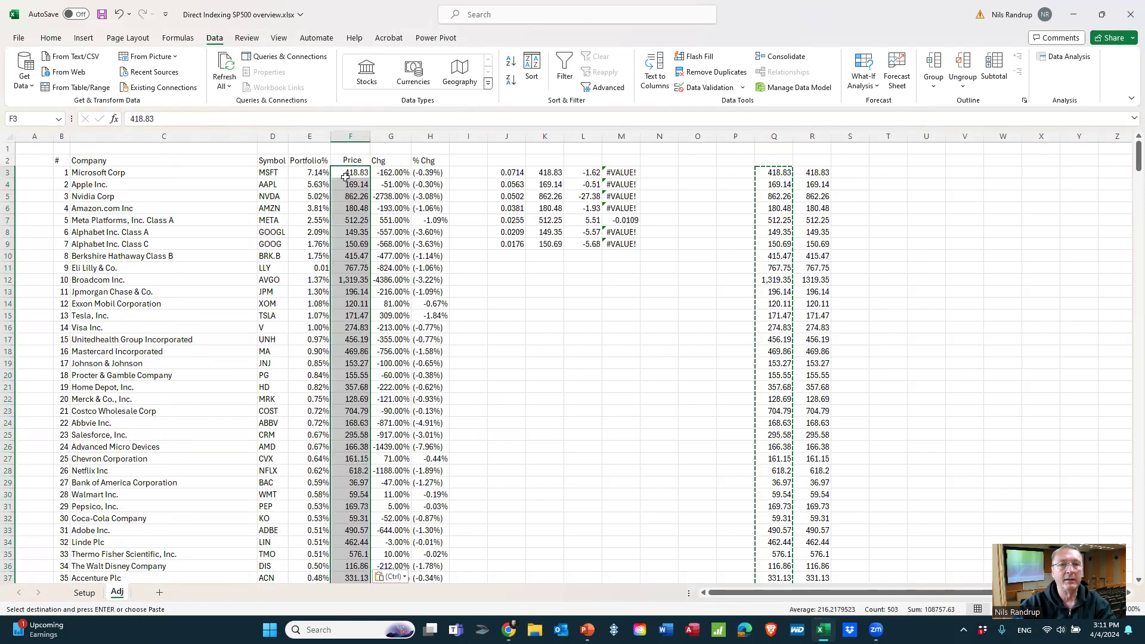
Copy all the % Chg values in H3:H505 to a working column starting at T3
left_click(435, 173)
left_click_drag(431, 172, 451, 554)
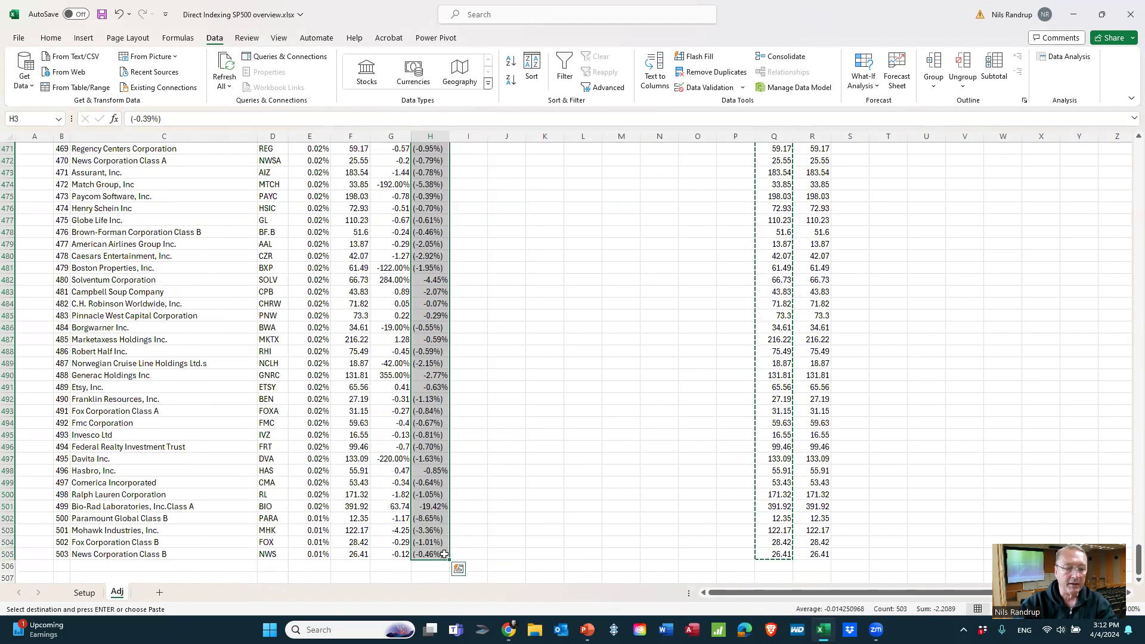
key("ctrl+c")
scroll(926, 263, "up", 20)
scroll(927, 242, "up", 20)
scroll(1127, 317, "up", 20)
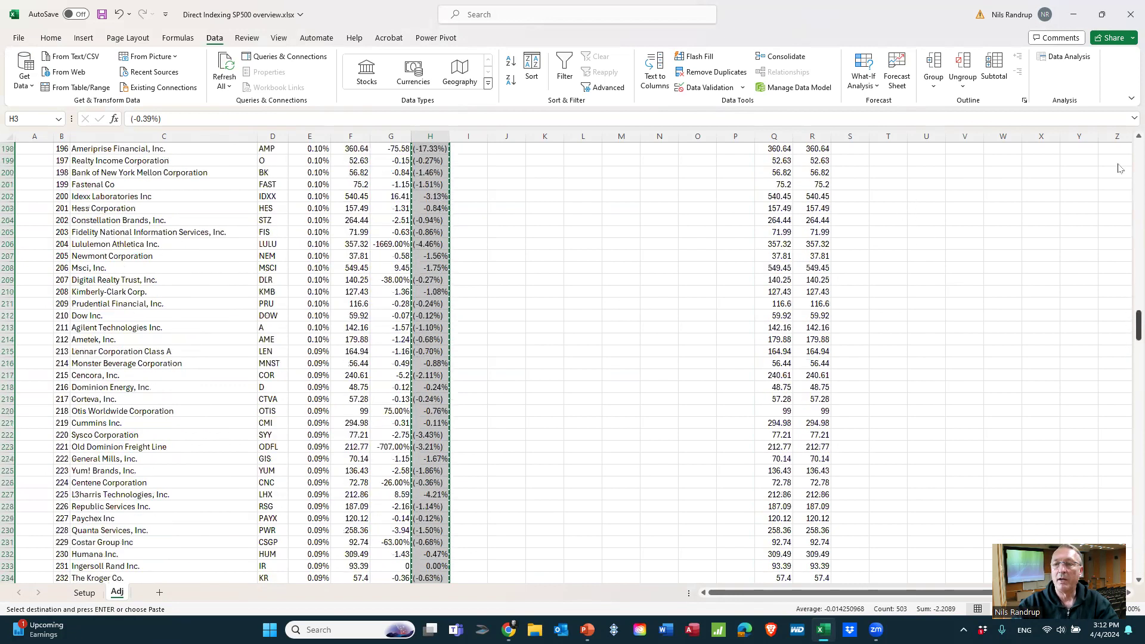
left_click(898, 174)
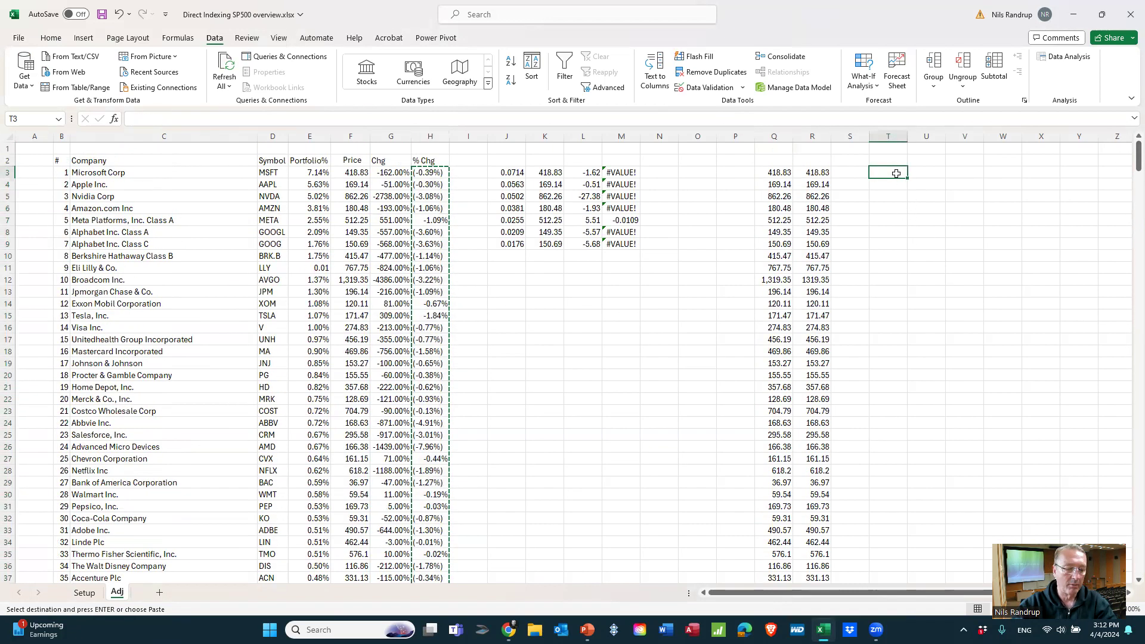
key("ctrl+v")
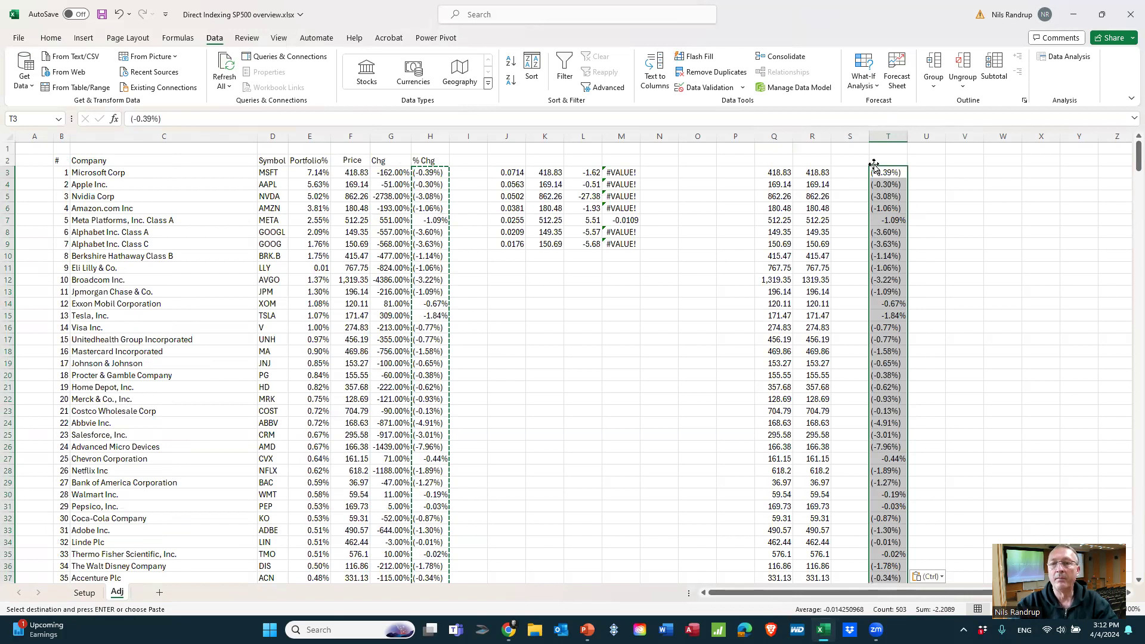
Compare the contents of the parenthesised entries in T3:T6 with the plain percentage entry in T7
left_click(895, 171)
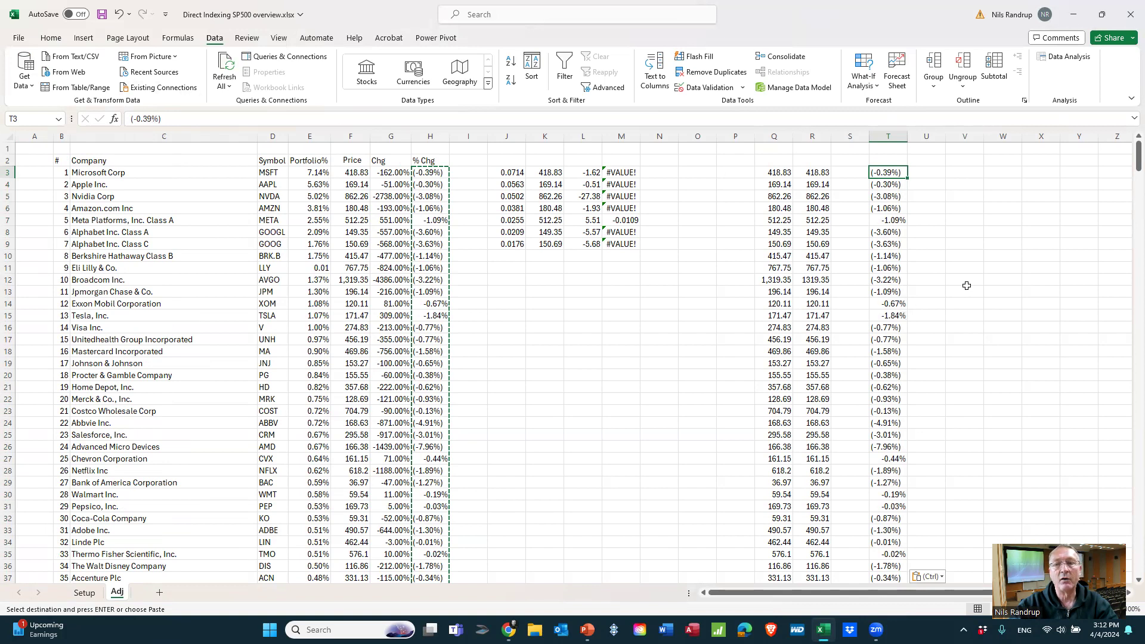
left_click(900, 220)
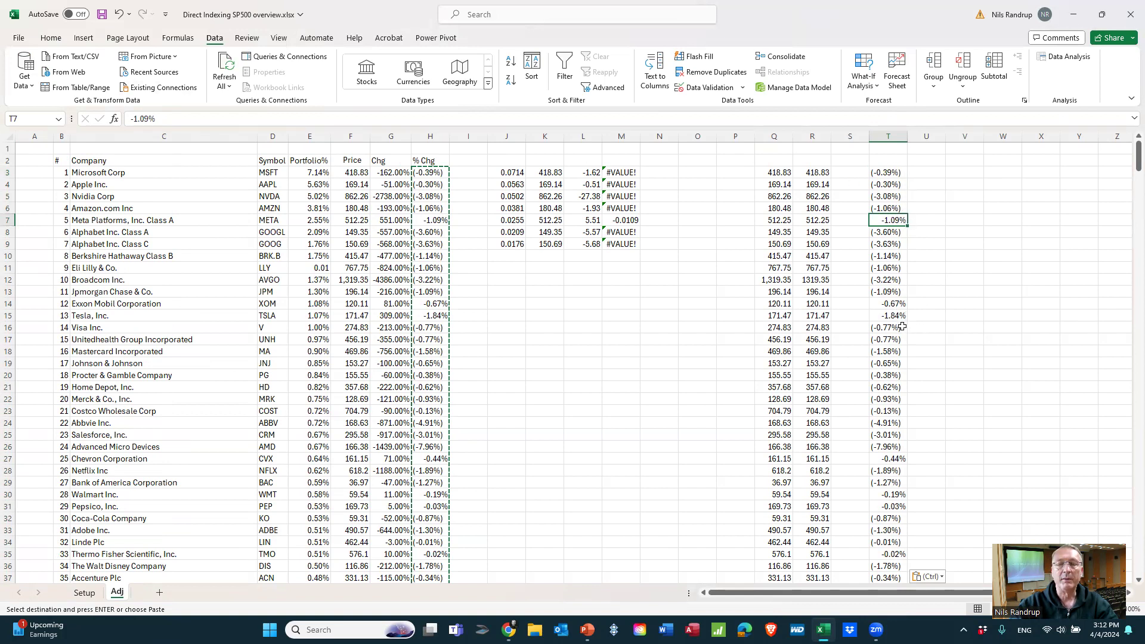
left_click_drag(891, 178, 891, 210)
left_click(891, 216)
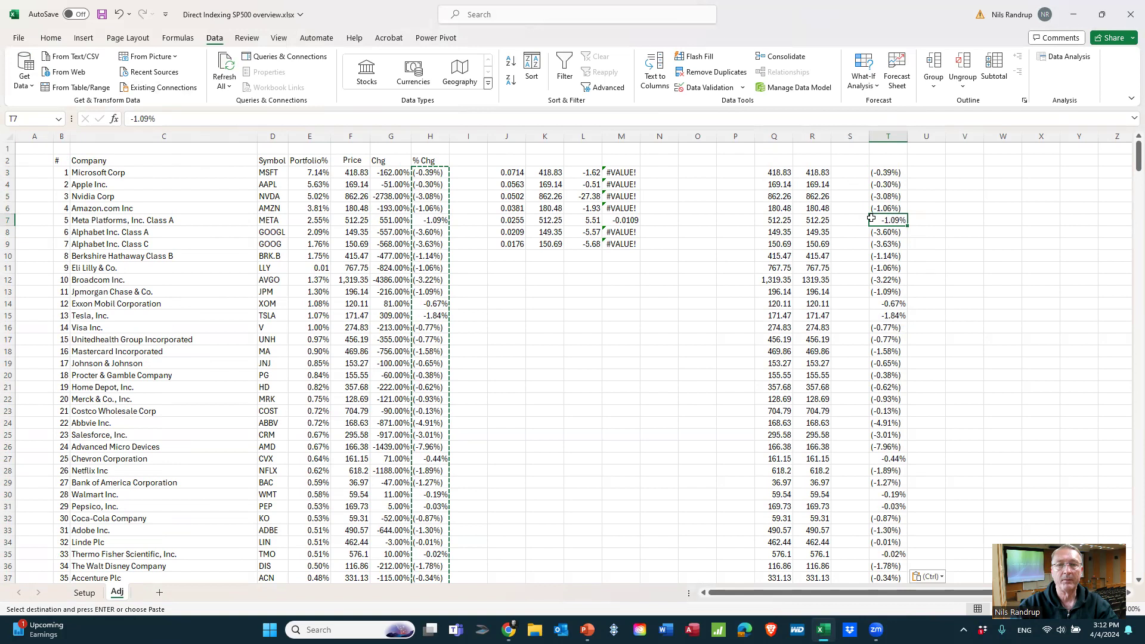
left_click(606, 364)
Sort the whole range B2:T505 by Column H on cell values, A to Z
left_click_drag(59, 161, 976, 581)
left_click_drag(899, 537, 899, 539)
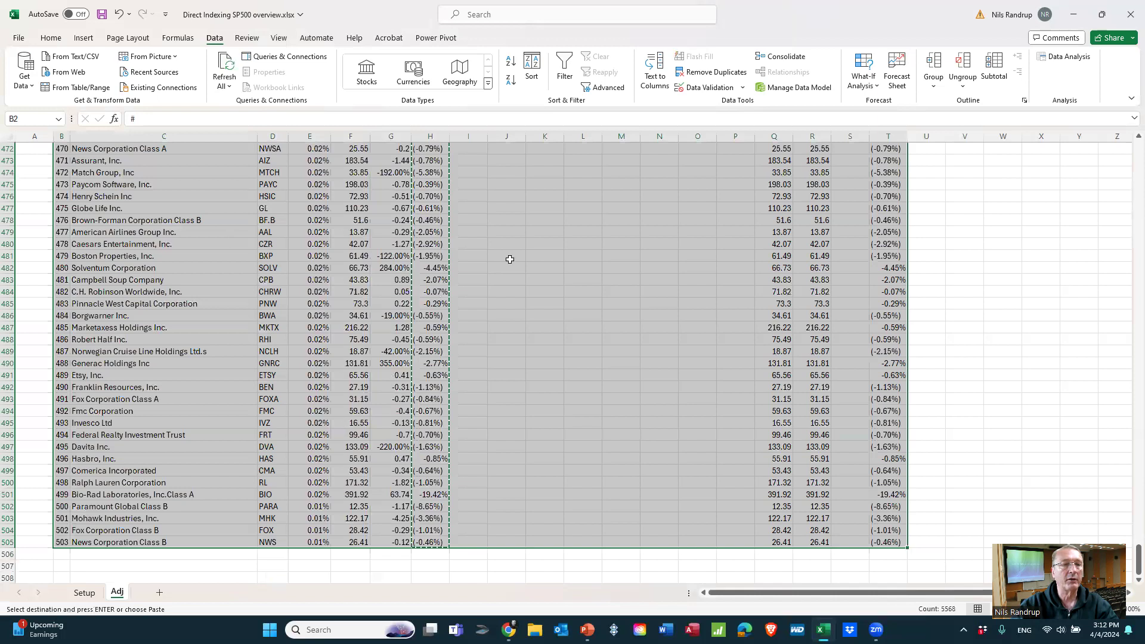
scroll(446, 233, "up", 16)
scroll(412, 234, "up", 20)
left_click_drag(1138, 432, 1127, 236)
left_click_drag(1115, 142, 309, 46)
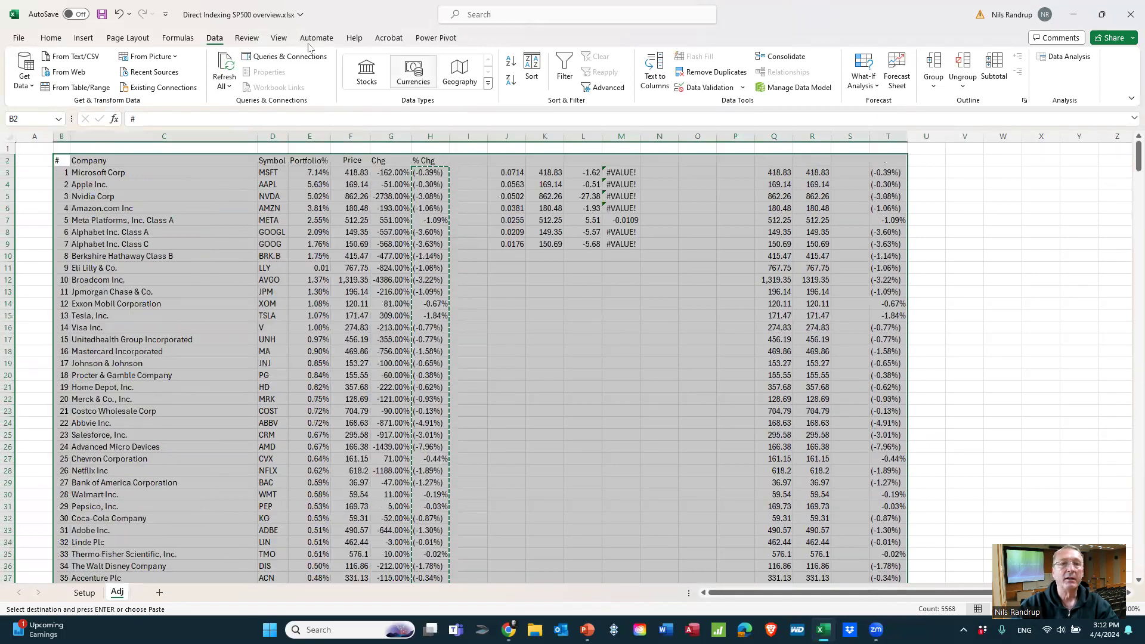
left_click(531, 73)
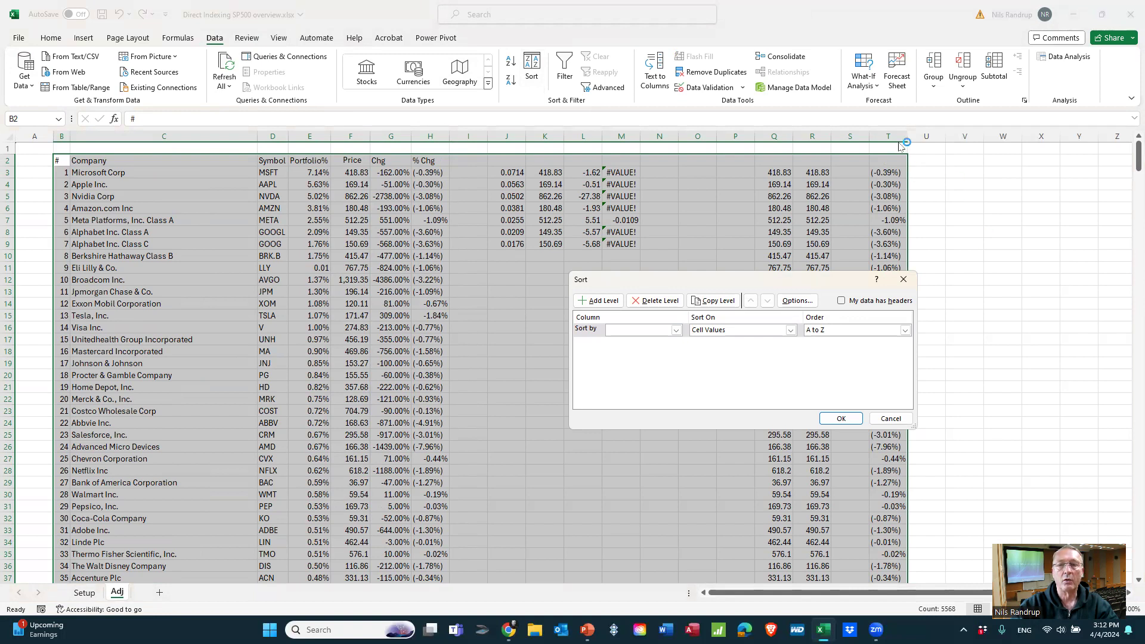
left_click(675, 330)
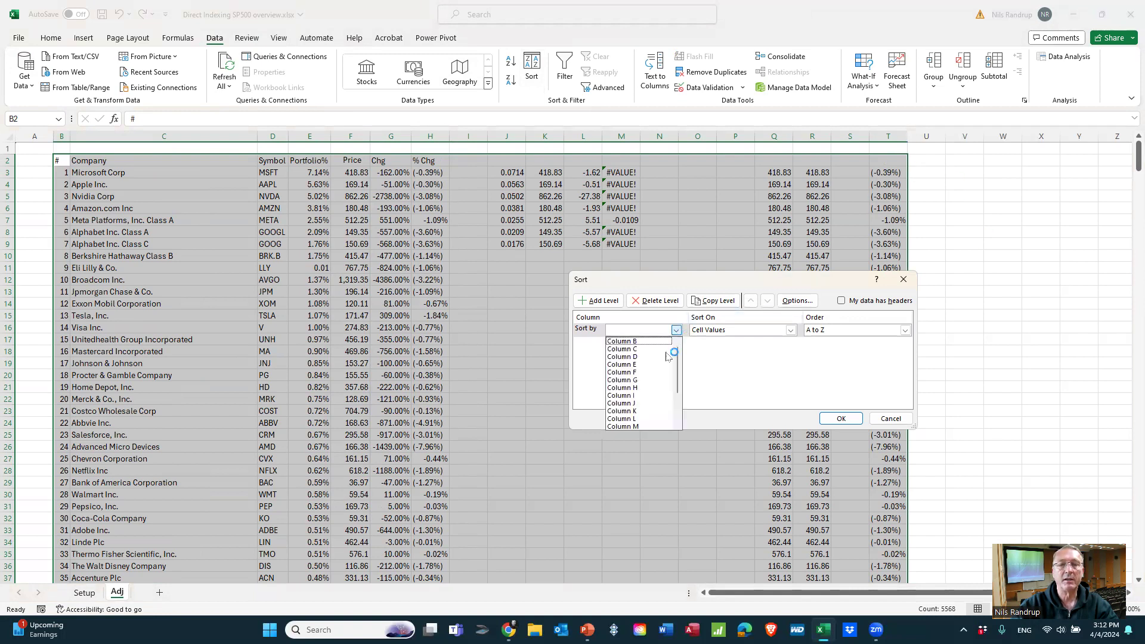
left_click(638, 388)
left_click(841, 419)
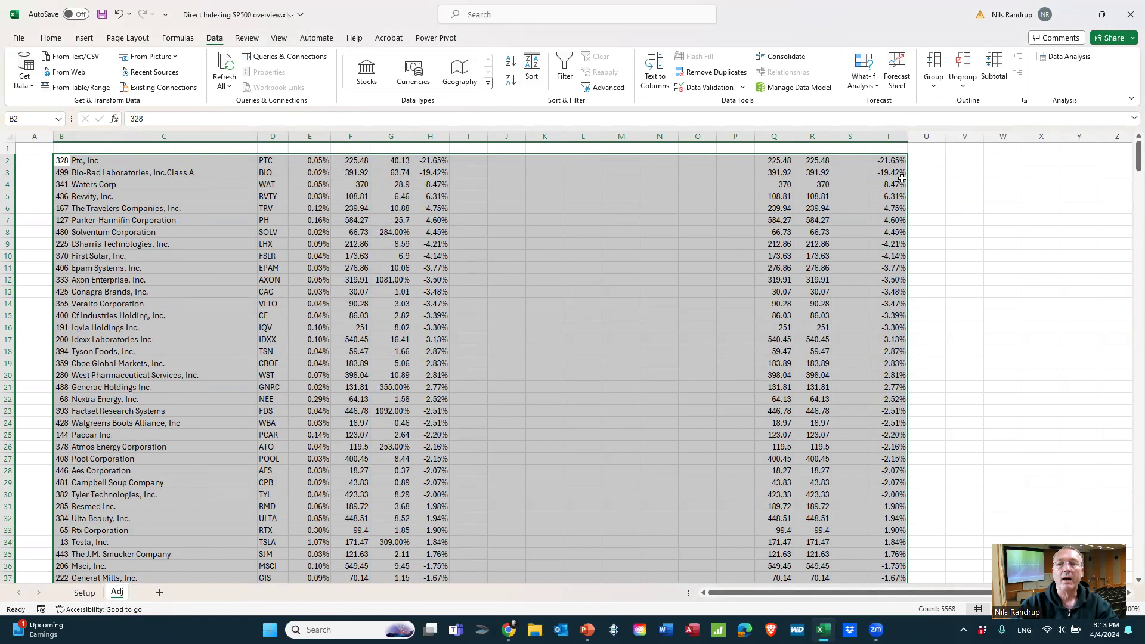
Split the parenthesised percentages in T158:T505 with Text to Columns, using Fixed width and the suggested column breaks
left_click(889, 161)
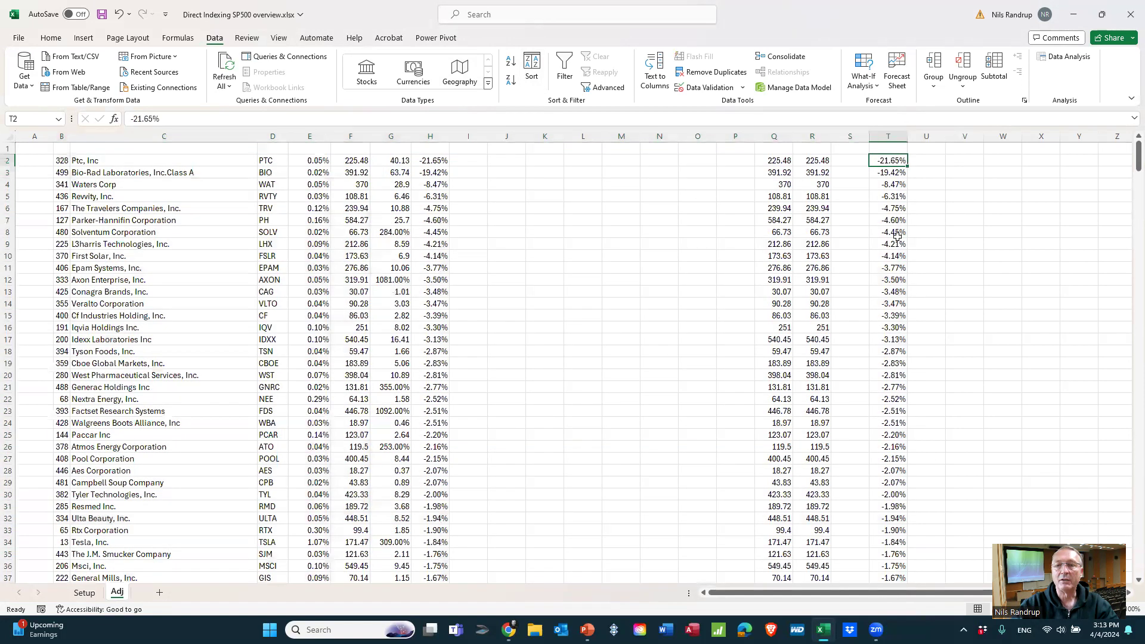
left_click(886, 293, "shift")
scroll(886, 292, "down", 9)
scroll(887, 292, "down", 14)
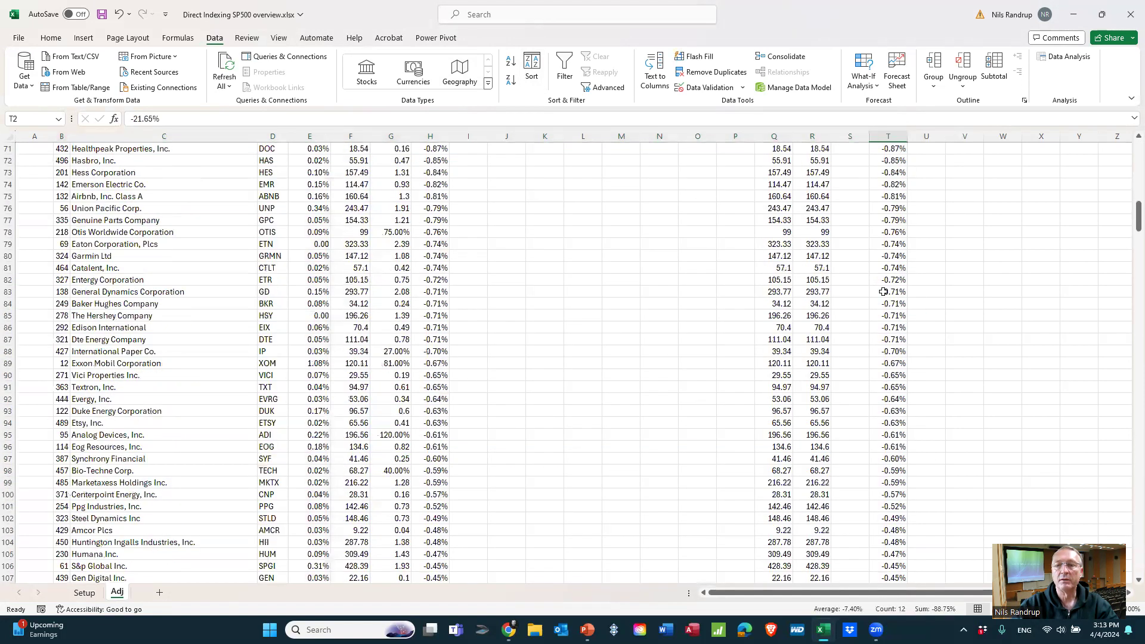
scroll(879, 287, "down", 20)
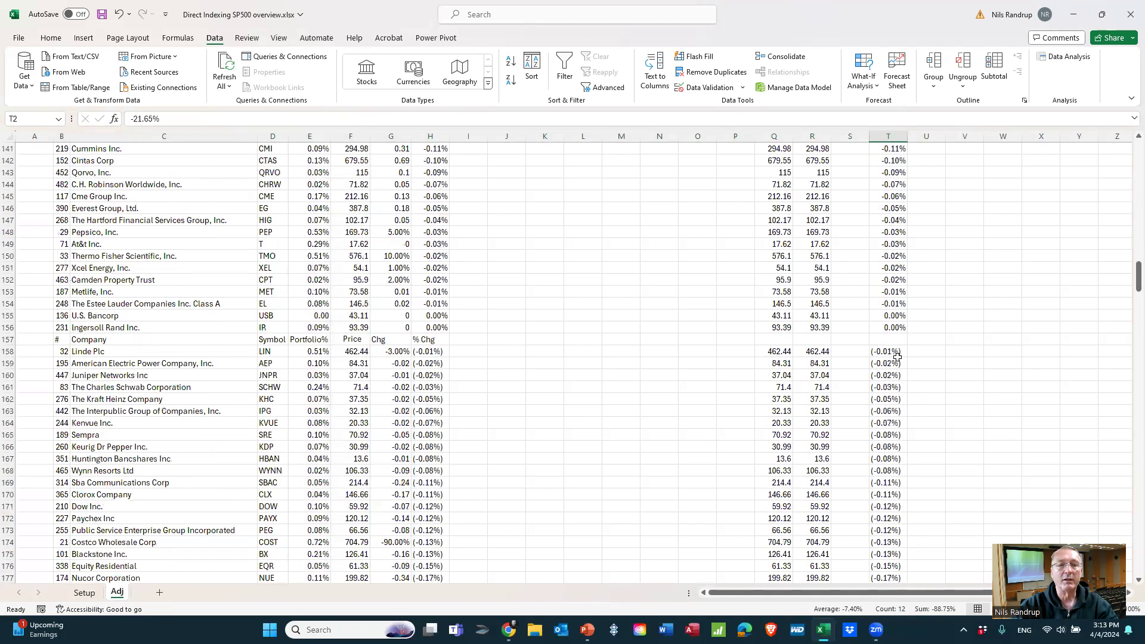
left_click(889, 351)
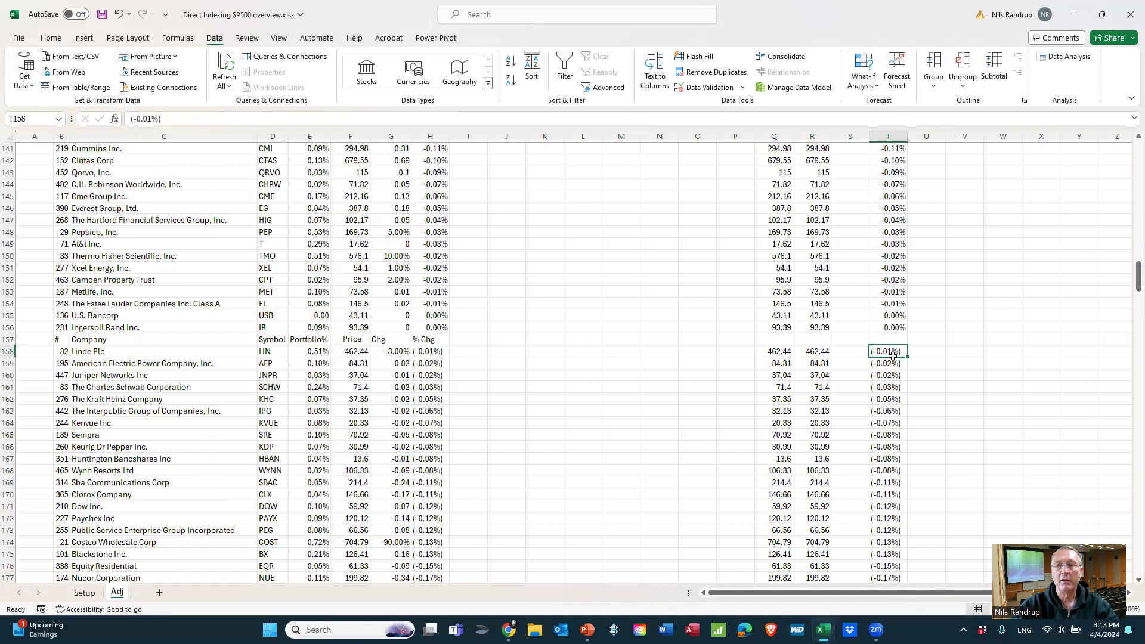
left_click_drag(888, 351, 880, 616)
left_click_drag(889, 555, 889, 560)
left_click(655, 70)
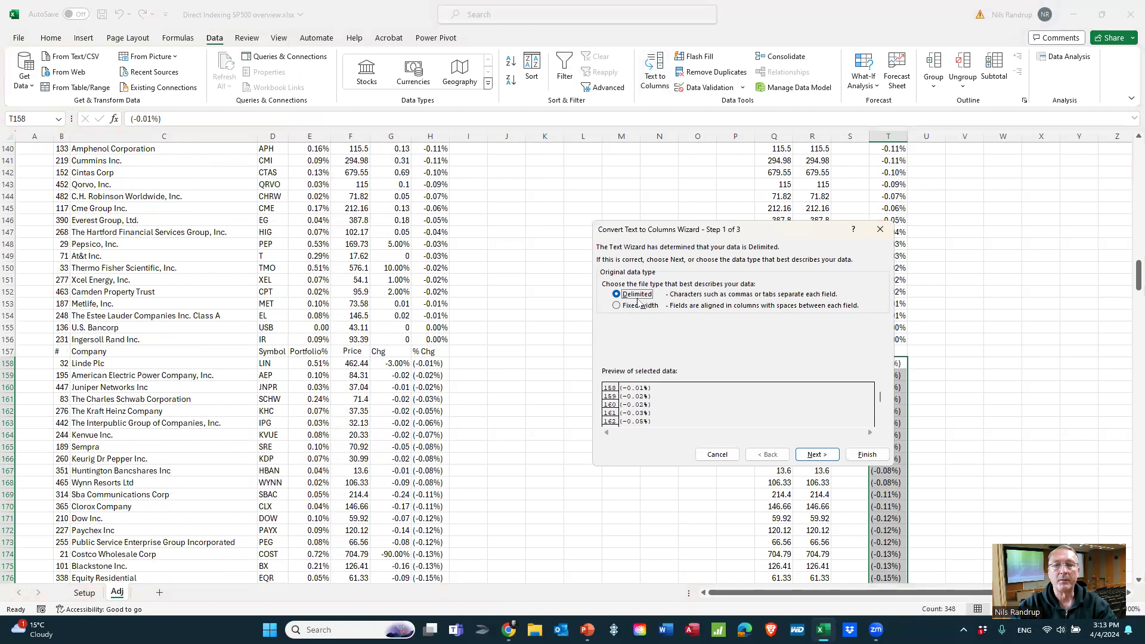
left_click(617, 306)
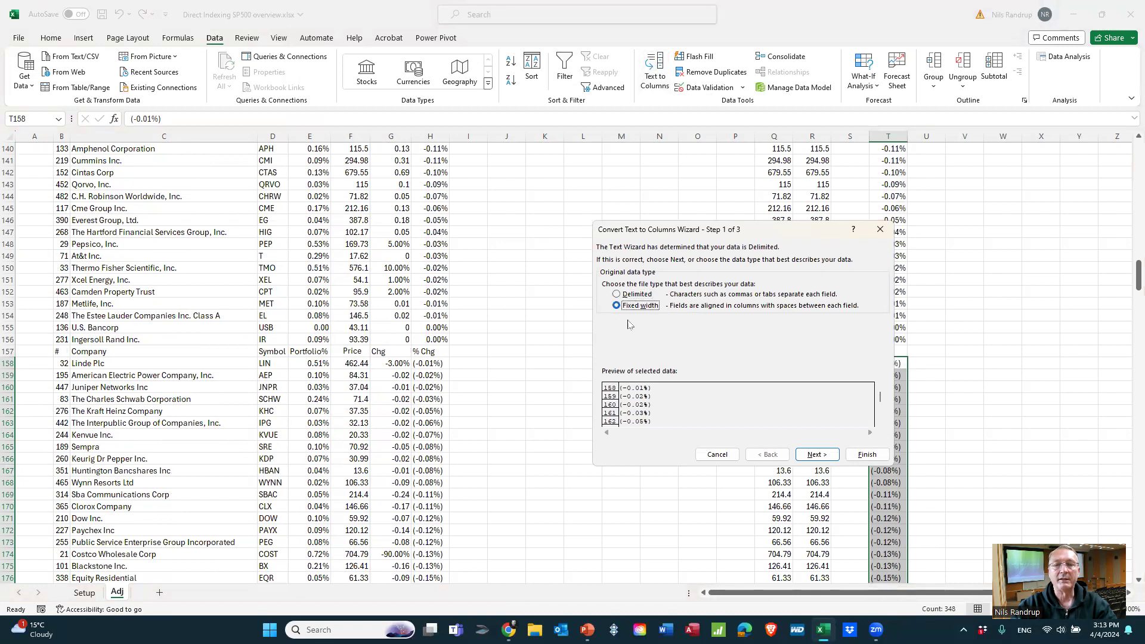
left_click(817, 453)
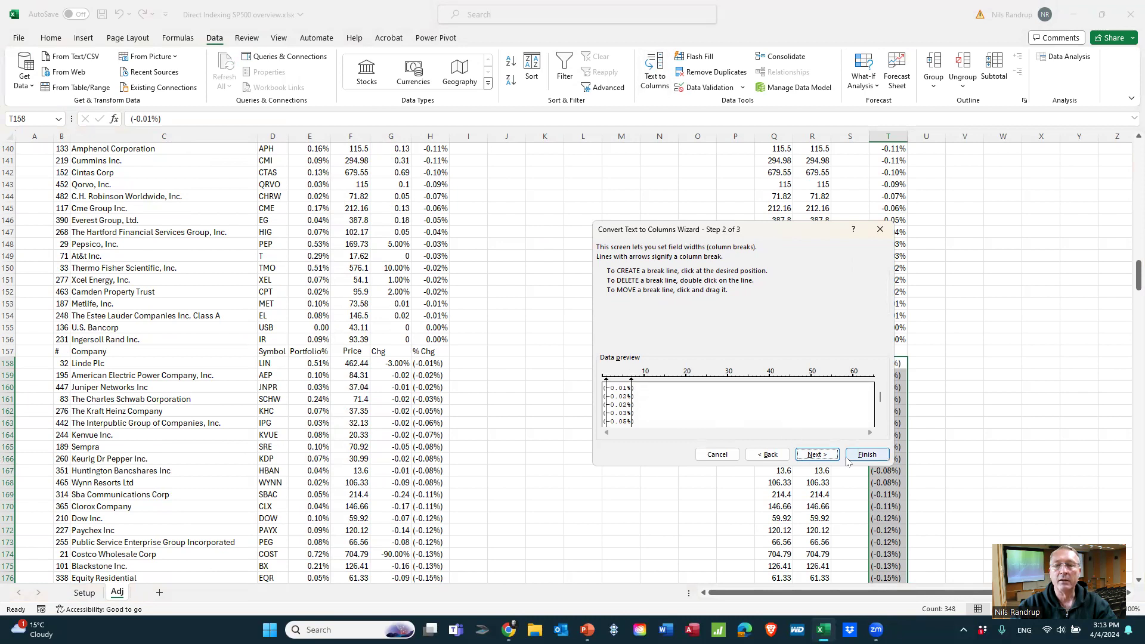
left_click(870, 454)
Move the separated percentages in U158:U505 over the opening parentheses in column T, starting at T158
left_click_drag(921, 362, 940, 624)
left_click_drag(935, 570, 934, 556)
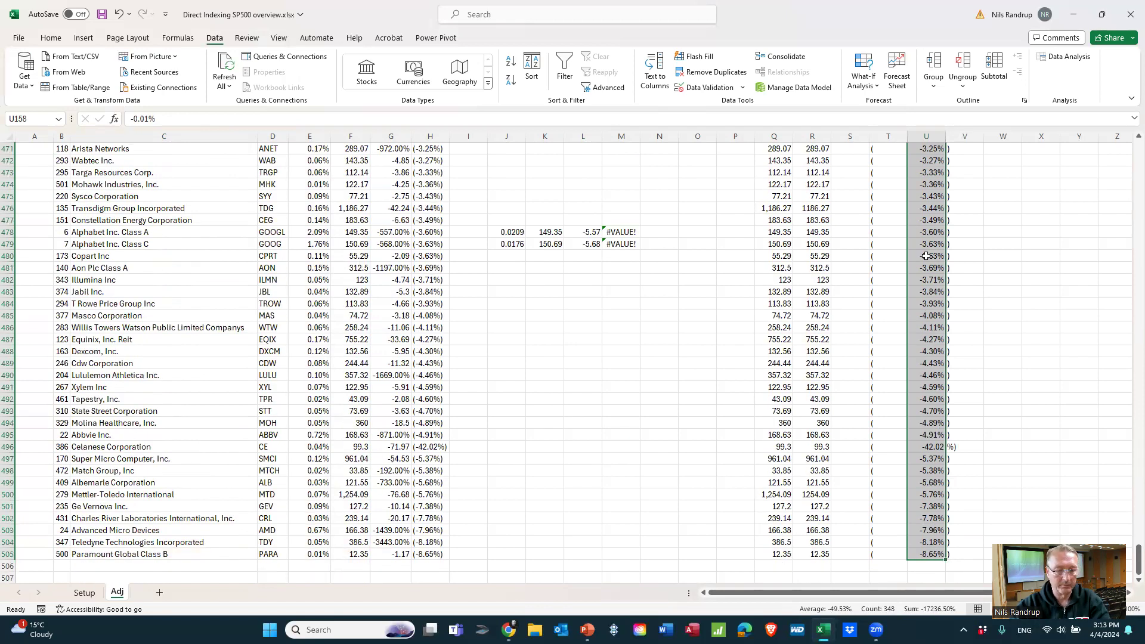
key("ctrl+c")
scroll(900, 419, "up", 2)
scroll(954, 382, "up", 3)
scroll(949, 376, "down", 11)
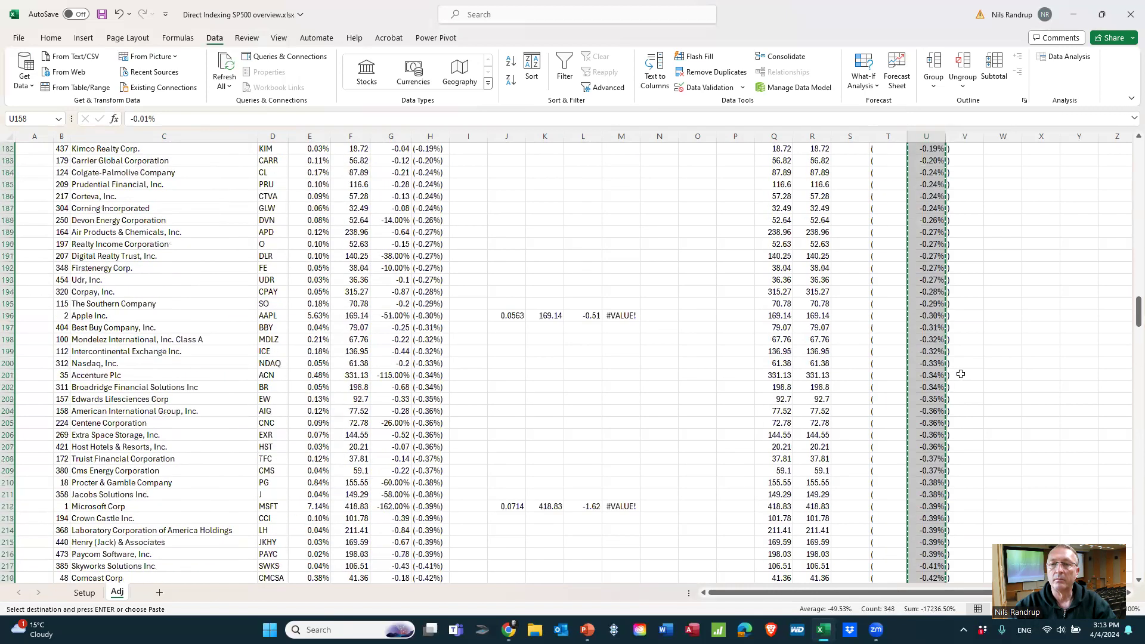
scroll(957, 377, "up", 14)
left_click(887, 360)
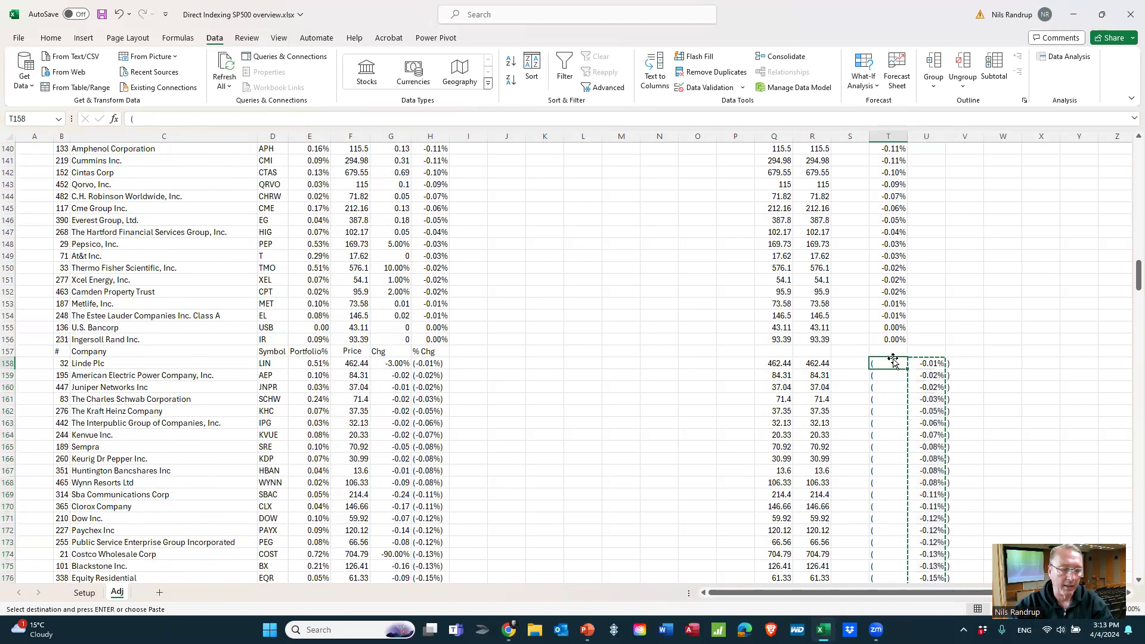
key("ctrl+v")
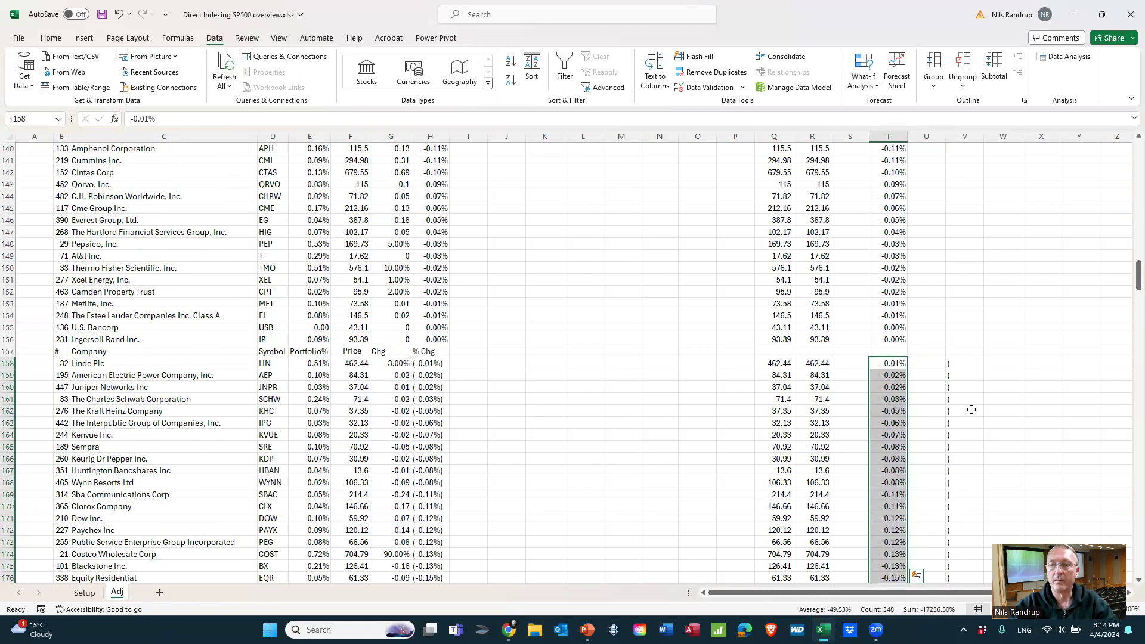
Sort the range B2:T505 back into ranking order by Column B, A to Z, and check the rows
left_click(988, 398)
scroll(927, 199, "up", 20)
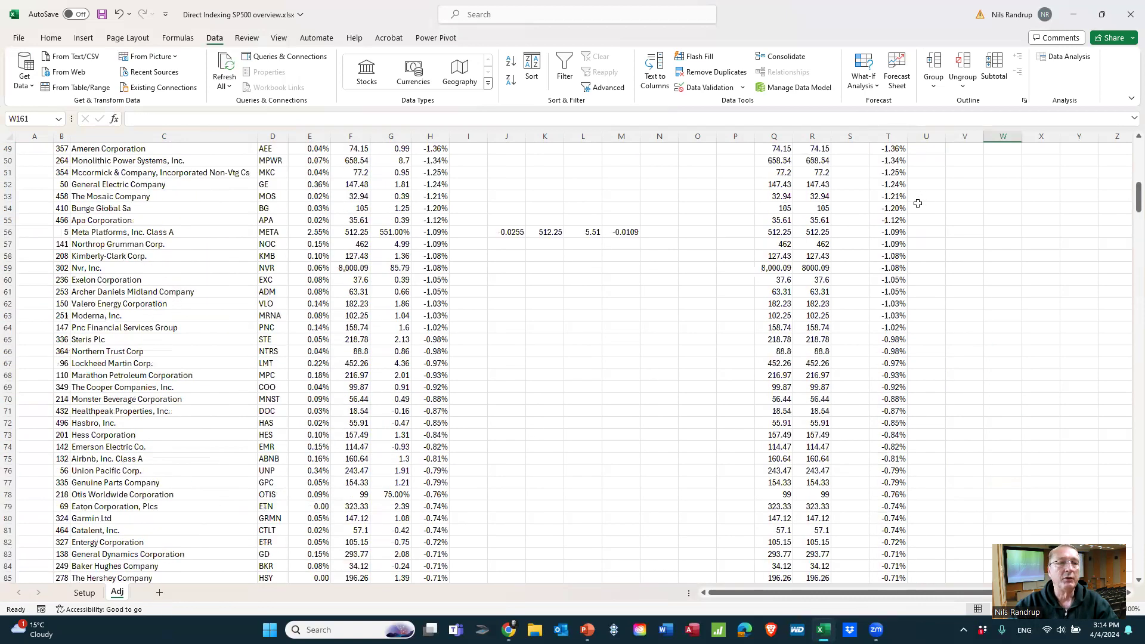
scroll(918, 203, "up", 16)
left_click_drag(65, 161, 889, 569)
left_click(528, 78)
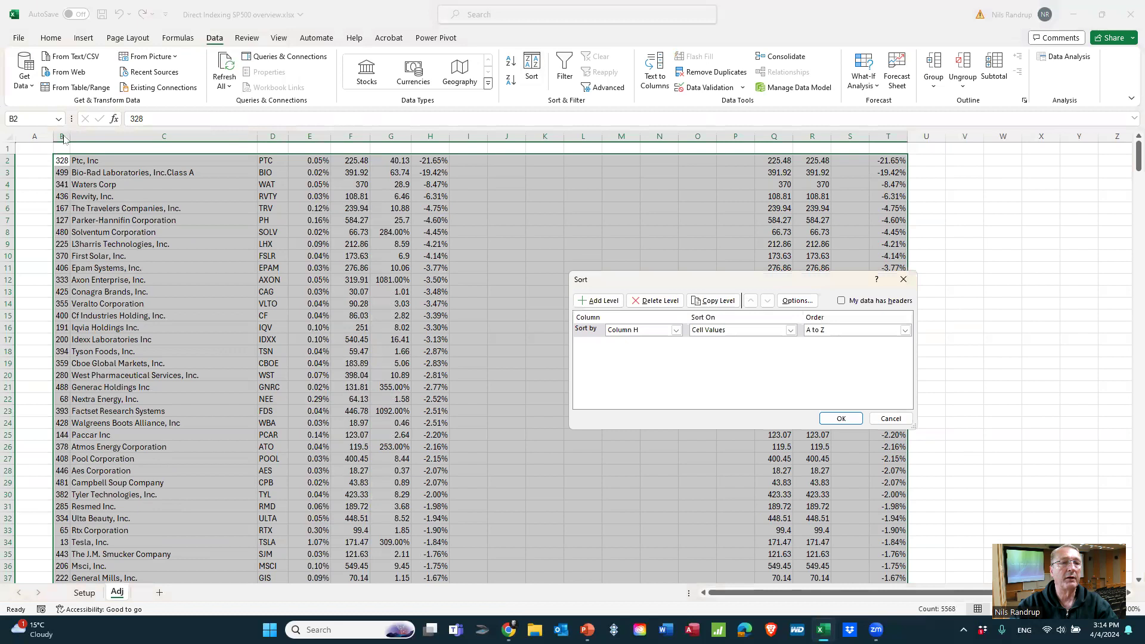
left_click(675, 331)
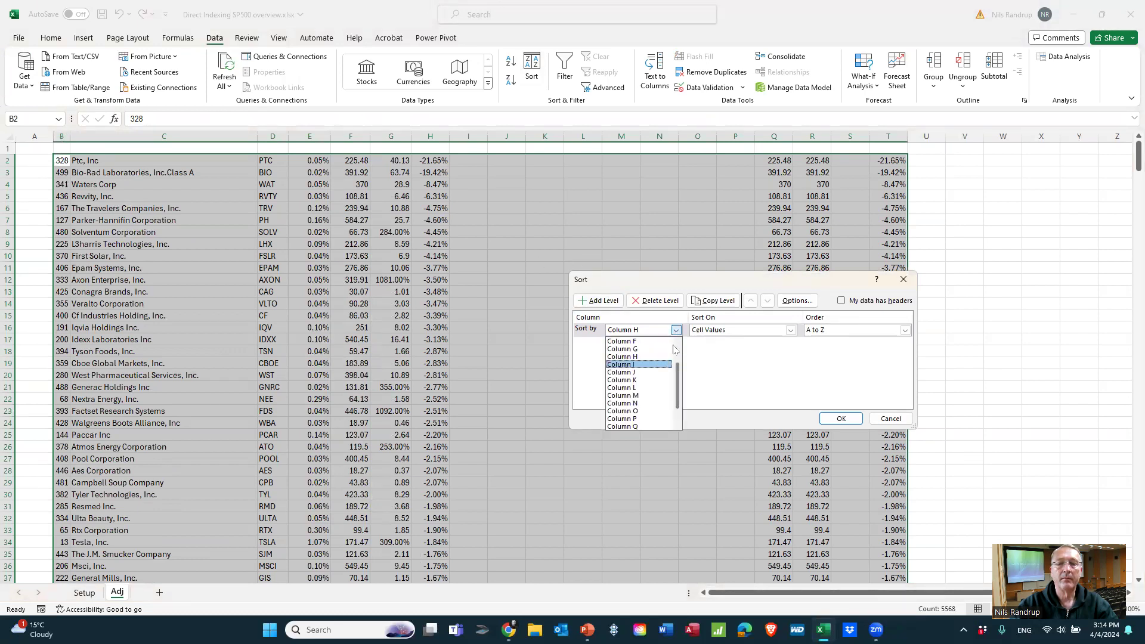
left_click(632, 341)
left_click(841, 419)
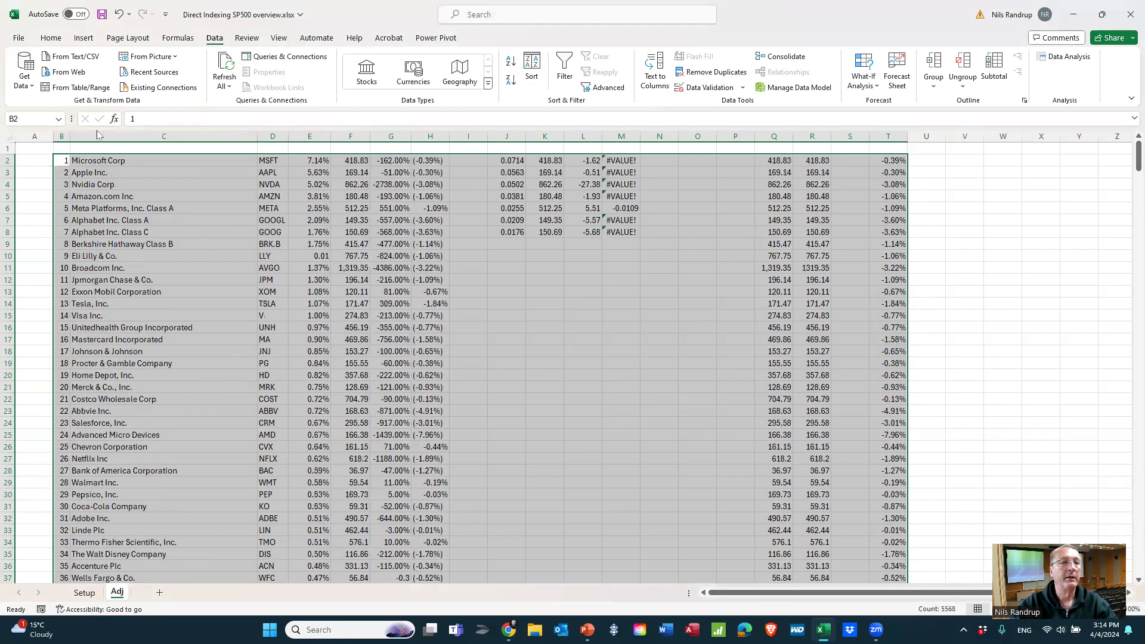
scroll(355, 307, "down", 16)
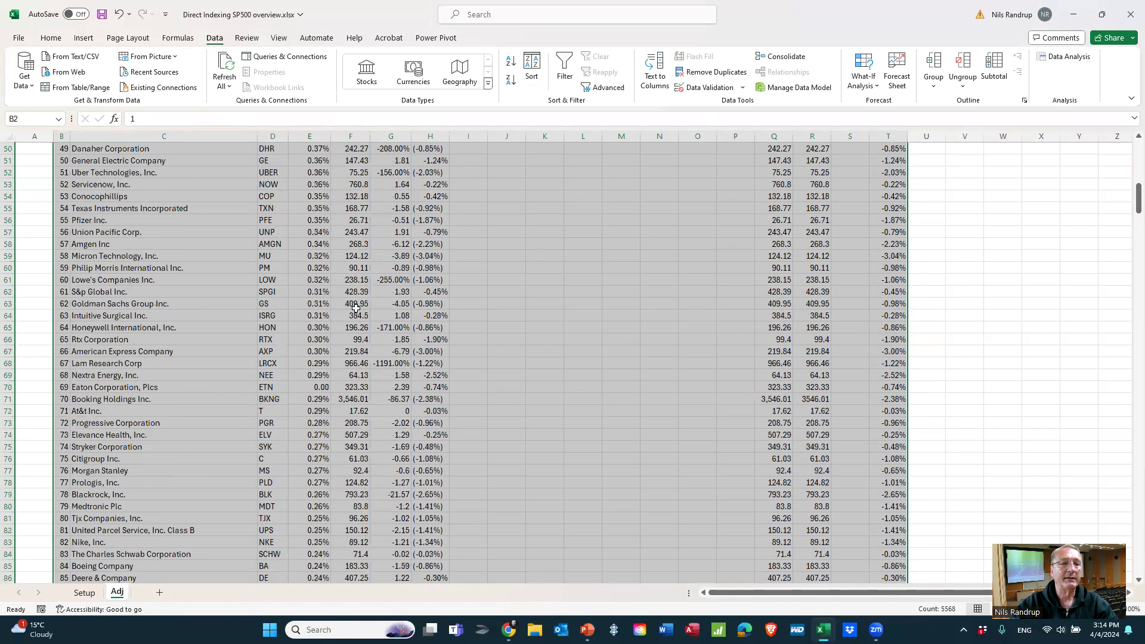
Move the column header row from B505:H505 to the empty row above the data, starting at B1
scroll(358, 307, "down", 20)
scroll(357, 313, "down", 20)
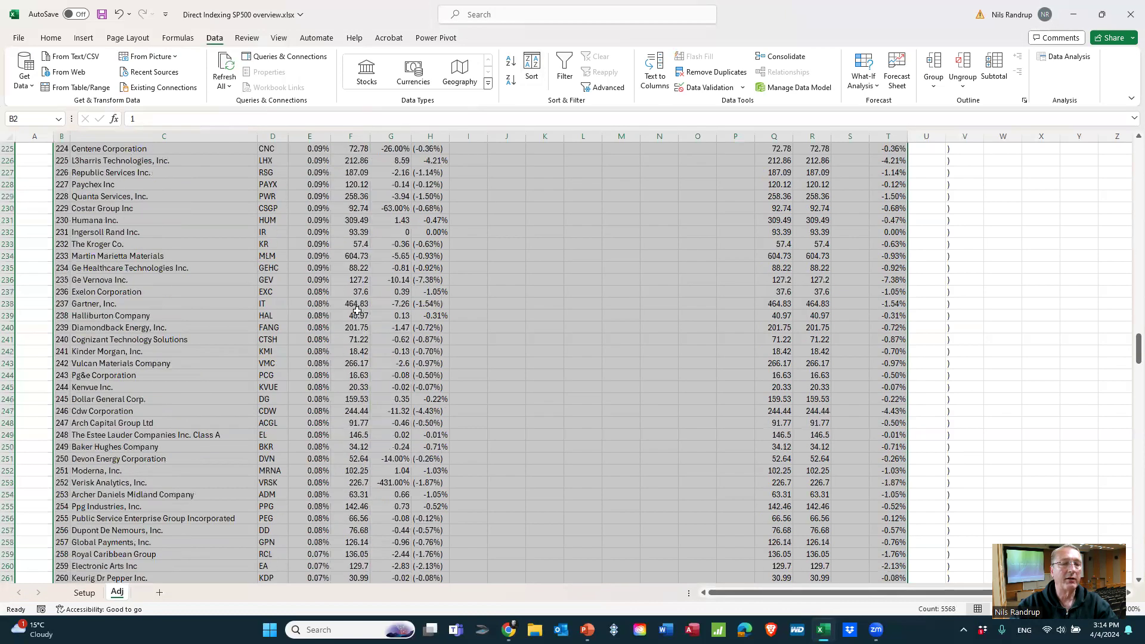
scroll(296, 324, "down", 20)
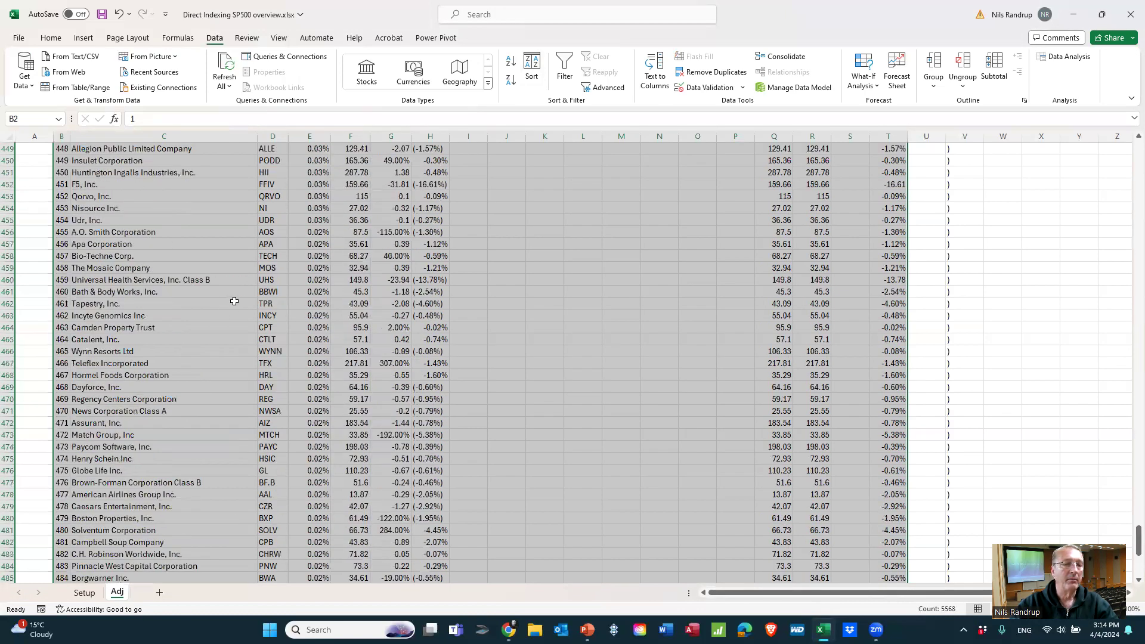
scroll(234, 302, "down", 9)
left_click(69, 482)
left_click_drag(69, 482, 445, 484)
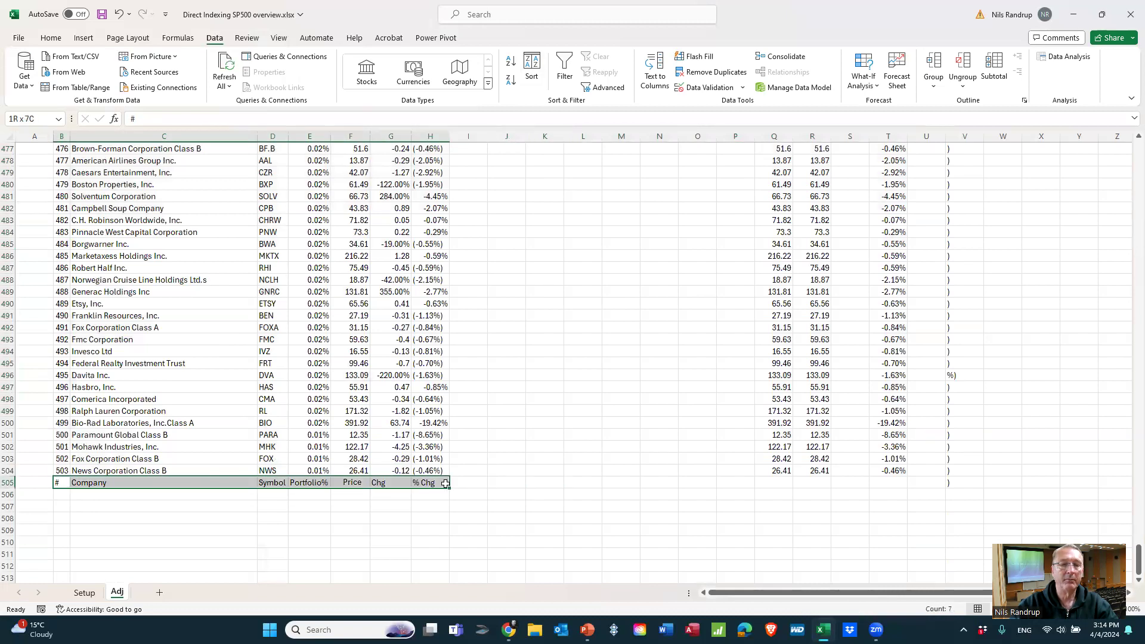
key("ctrl+c")
scroll(1037, 486, "up", 12)
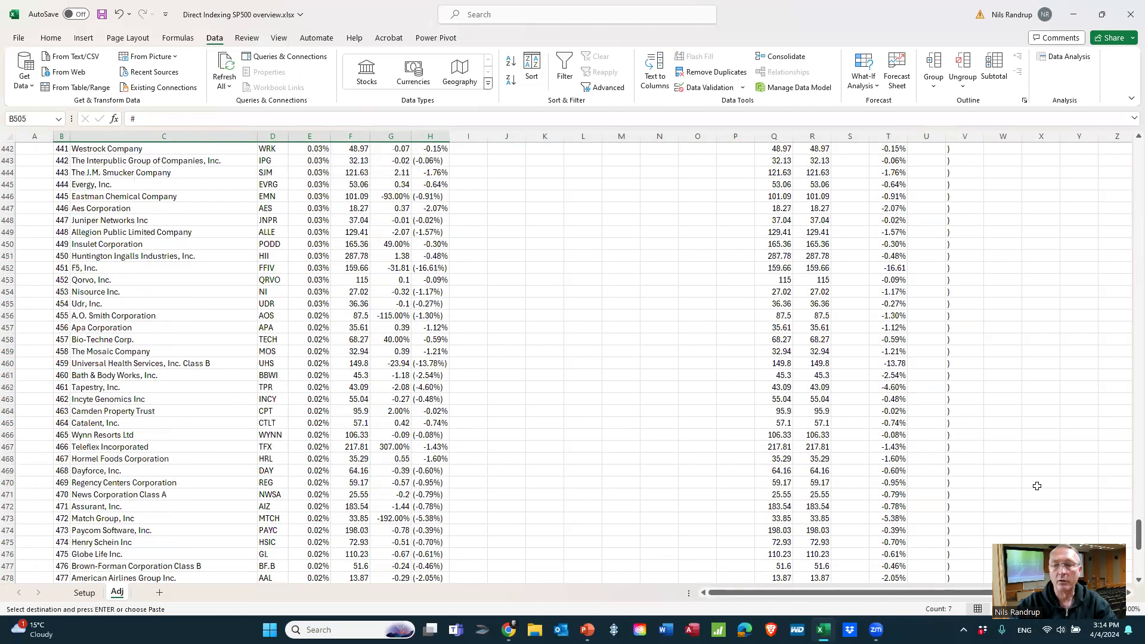
left_click_drag(1137, 534, 1127, 462)
left_click_drag(1127, 193, 1130, 140)
left_click(57, 149)
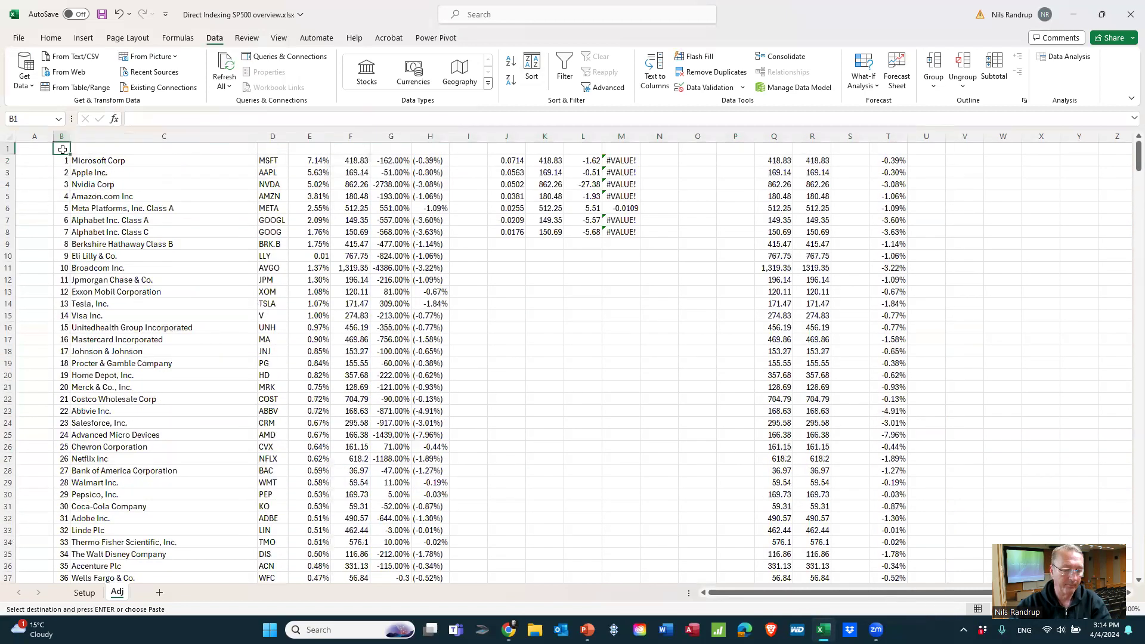
key("Return")
left_click_drag(505, 338, 509, 328)
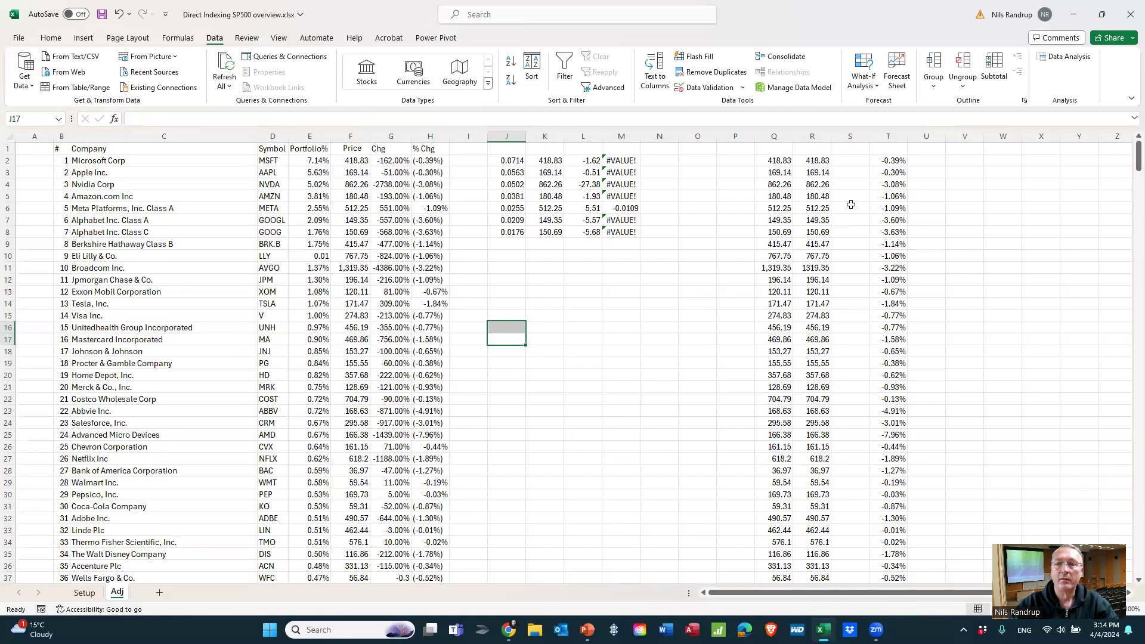
Move the cleaned percentages in T2:T504 over the % Chg column, starting at H2
left_click_drag(893, 160, 895, 553)
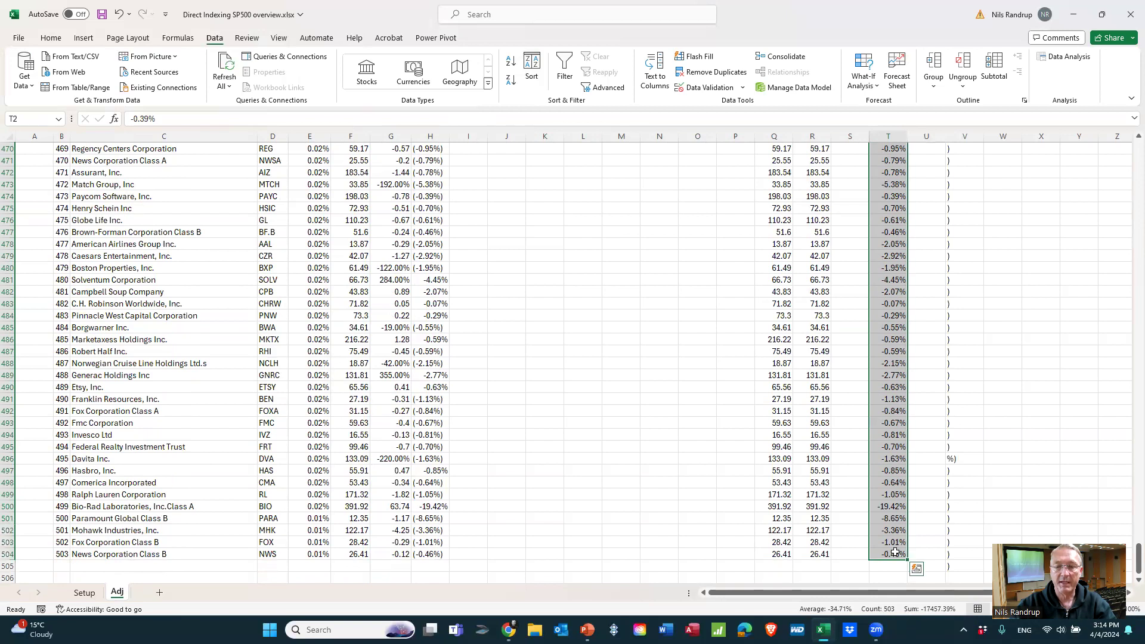
key("ctrl+c")
key("ctrl+BackSpace")
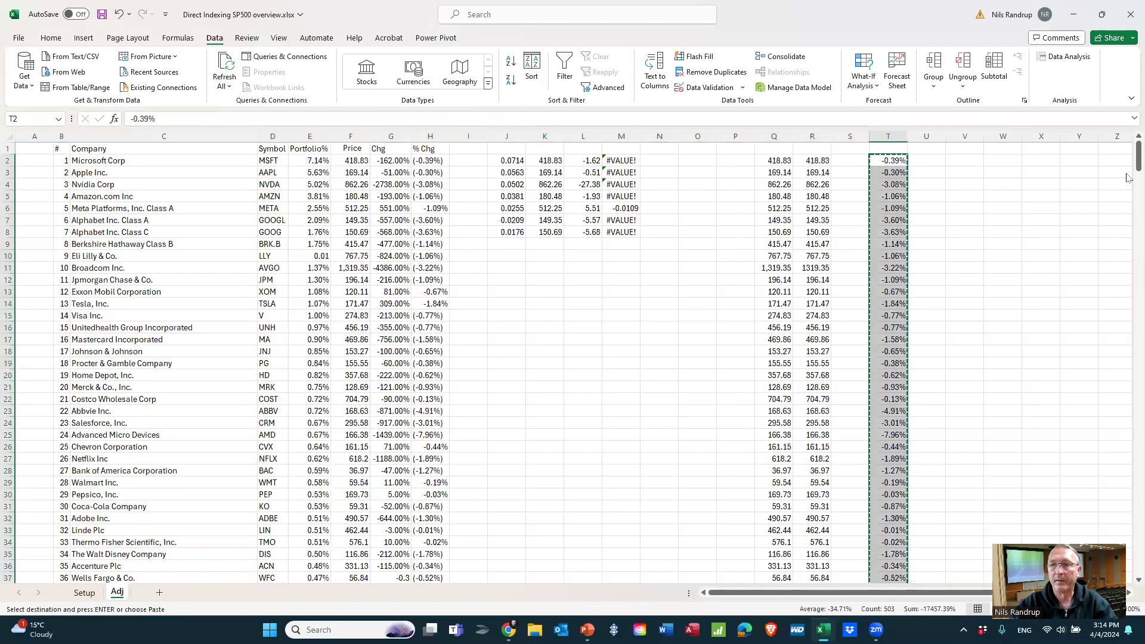
left_click(430, 164)
key("Return")
left_click(572, 407)
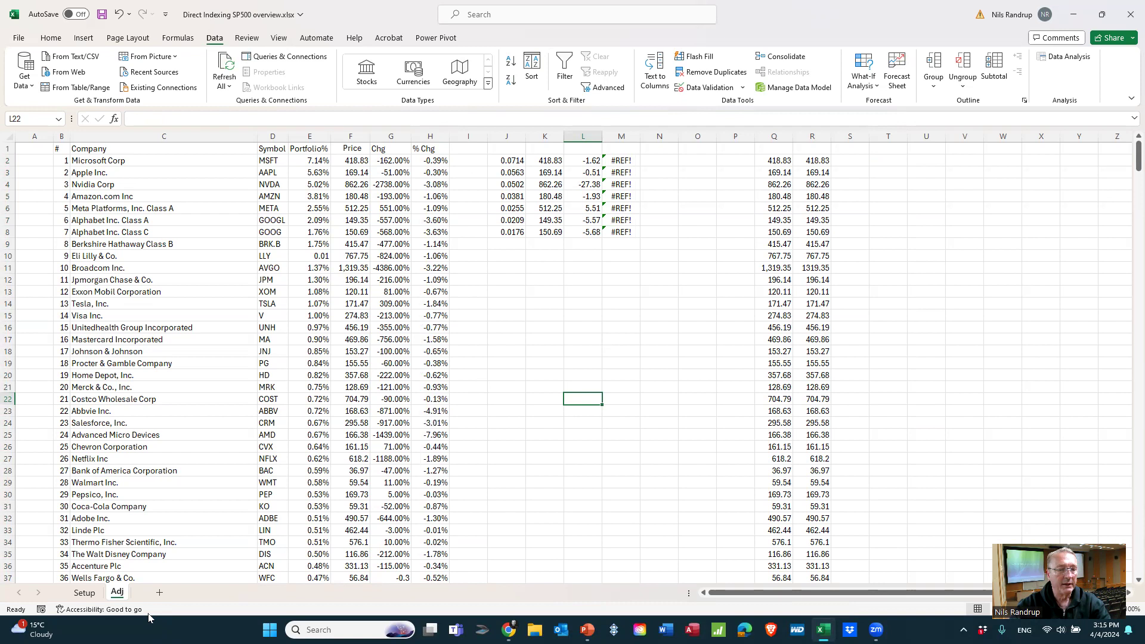
Switch to the Setup sheet and review the SPDR S&P 500 data table and the Investment Budget entry
left_click(84, 592)
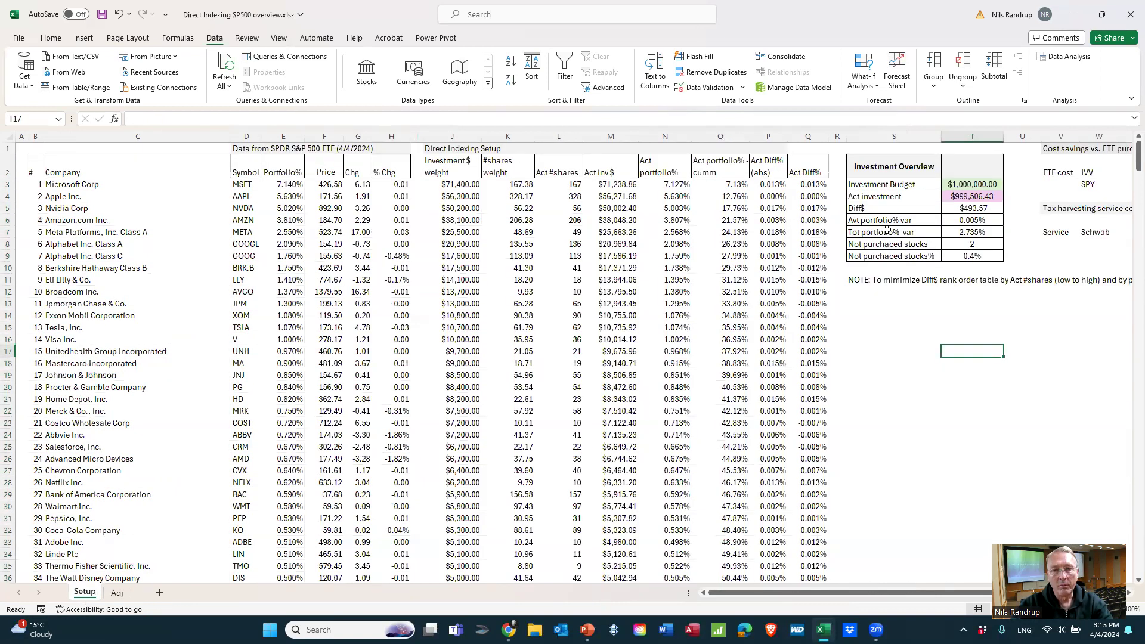
left_click_drag(31, 167, 397, 531)
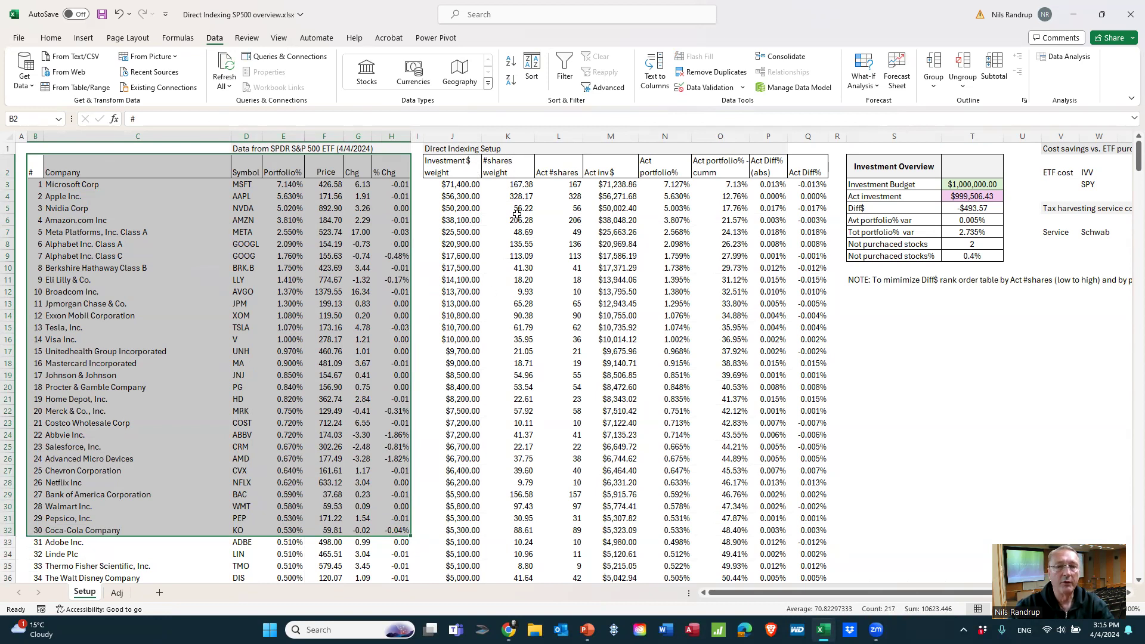
left_click(977, 186)
left_click_drag(854, 182, 967, 182)
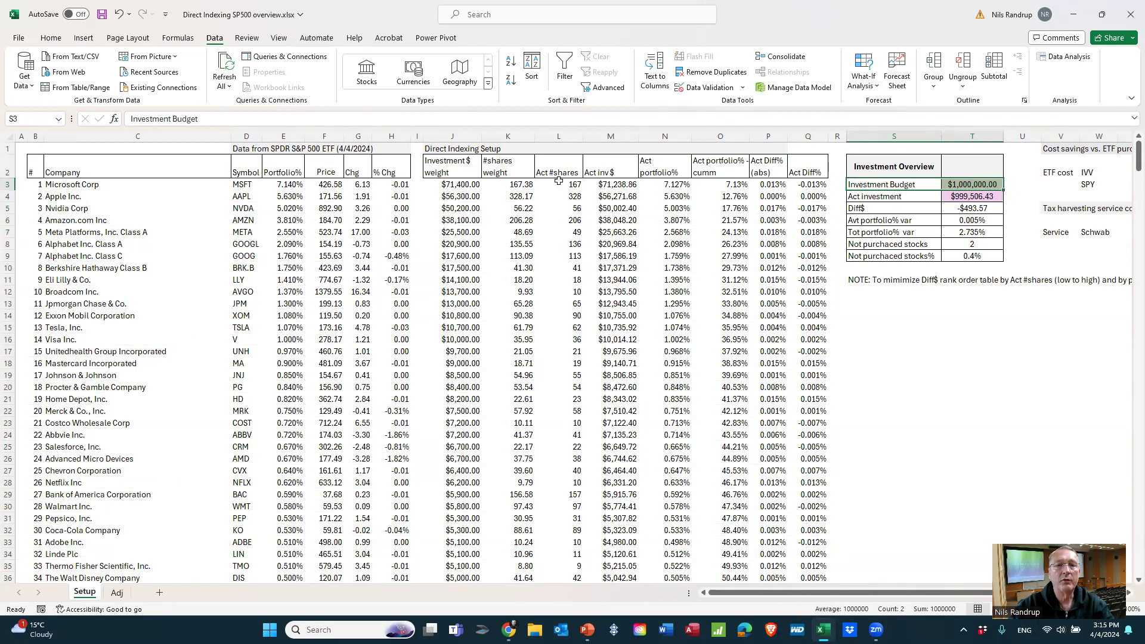
Examine how Microsoft's Investment $ weight in J3 is calculated, tracing the cells its formula refers to
left_click(65, 185)
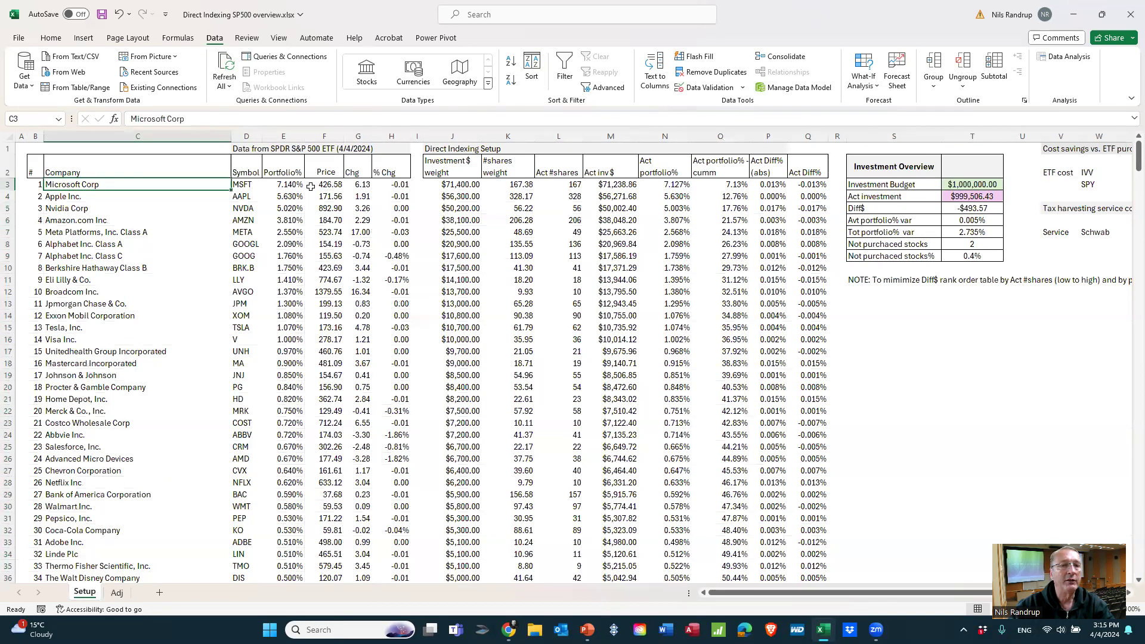
left_click(291, 186)
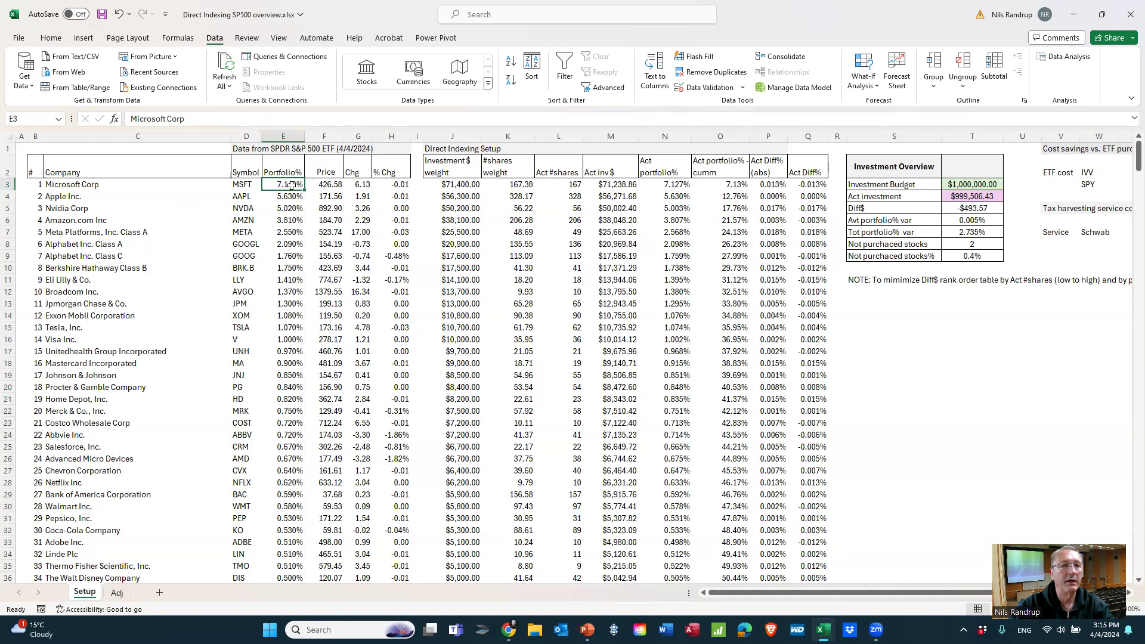
left_click(447, 184)
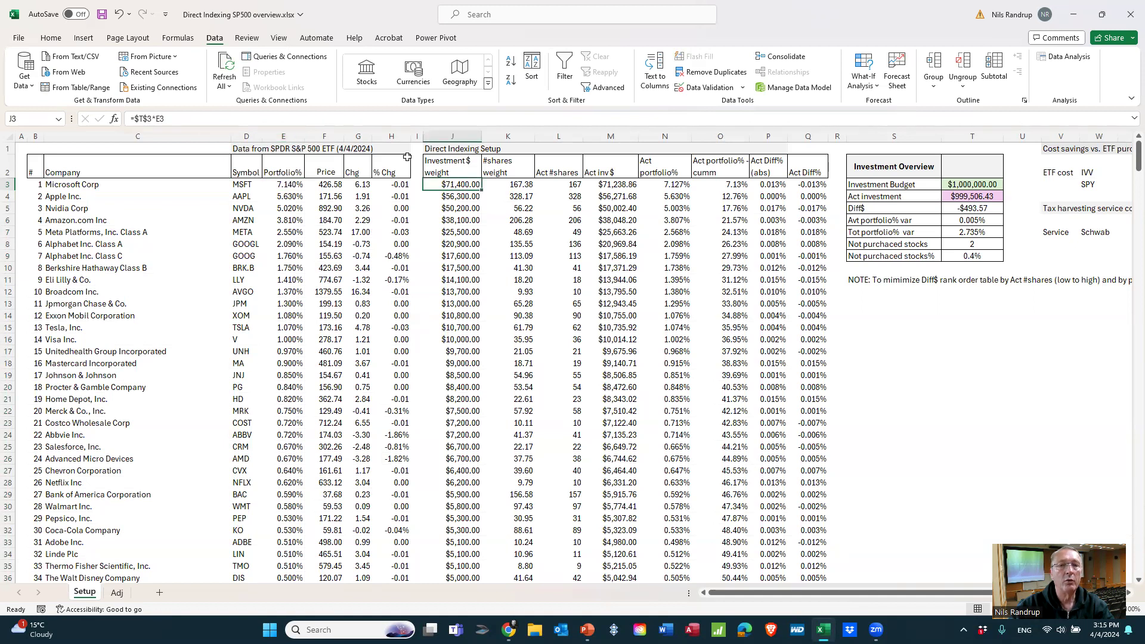
left_click(347, 121)
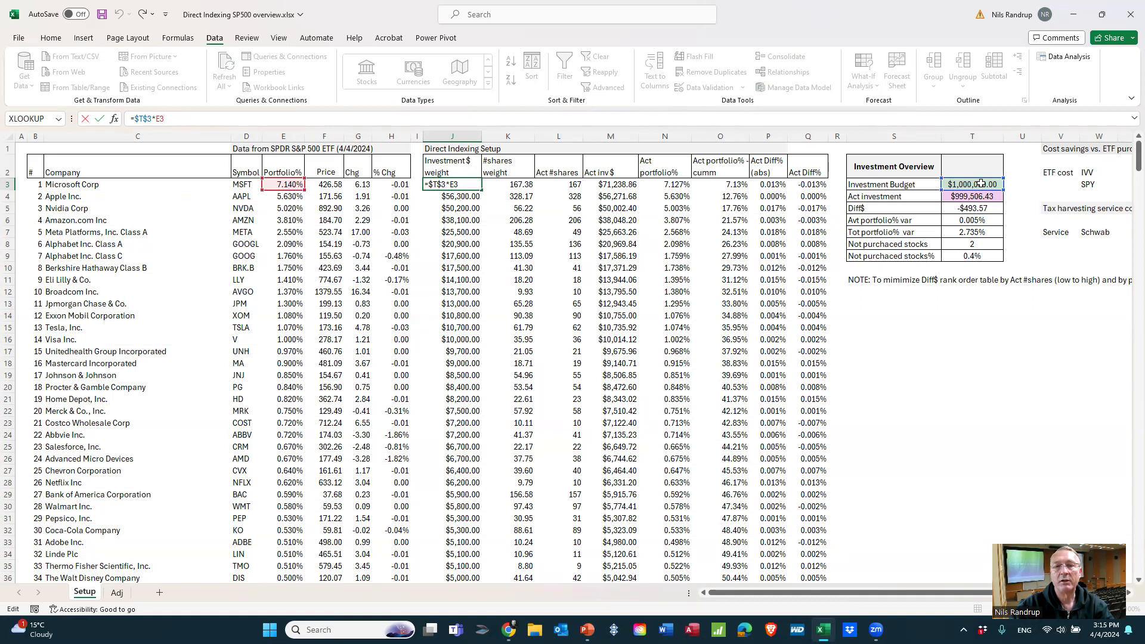
key("Return")
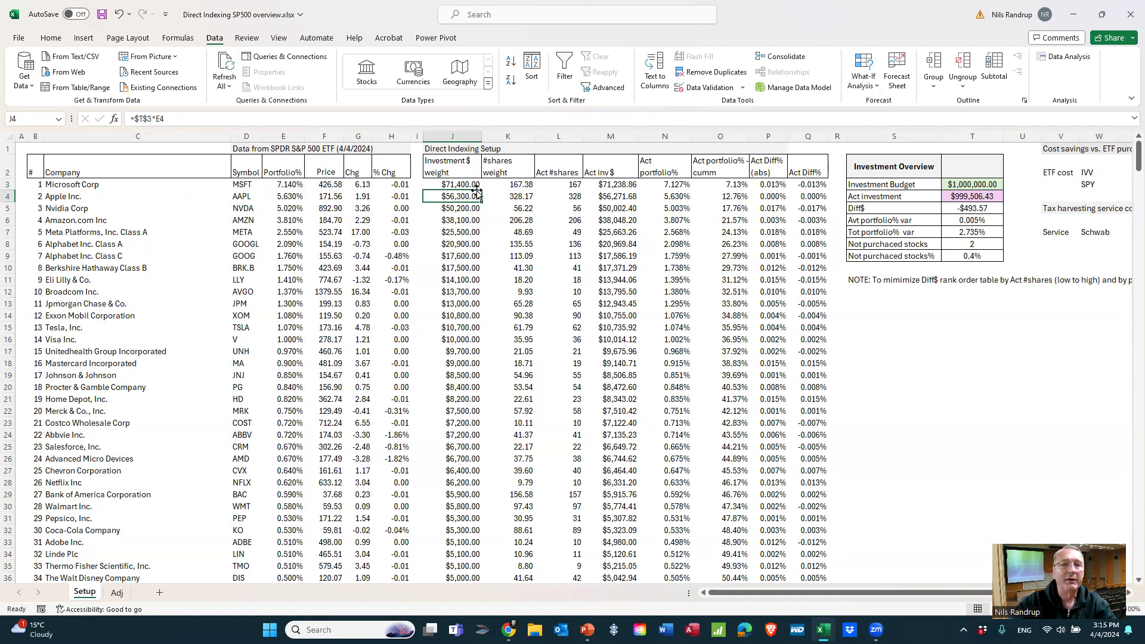
Review the price, portfolio % and budget inputs for Microsoft, and inspect the #shares weight formula in K3
left_click(329, 183)
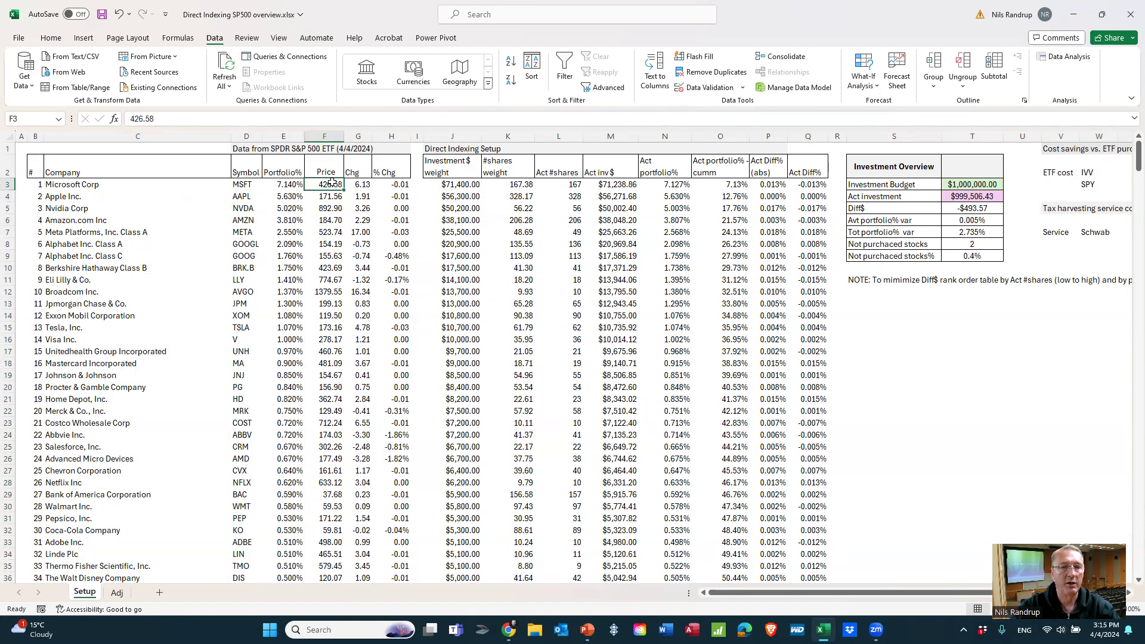
left_click(473, 185)
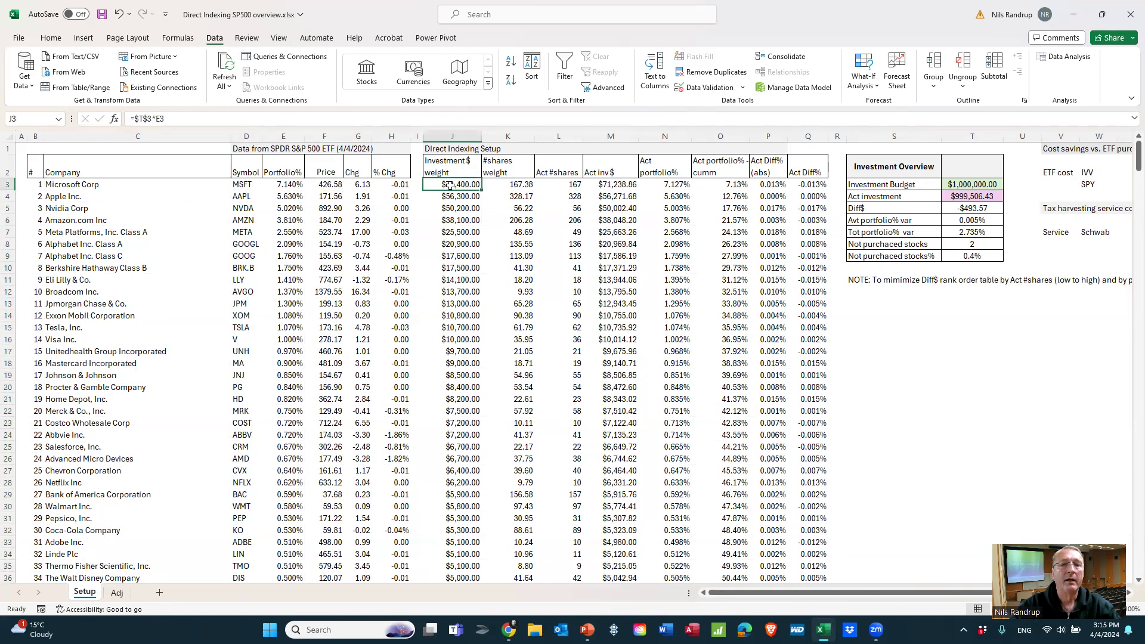
left_click(288, 184)
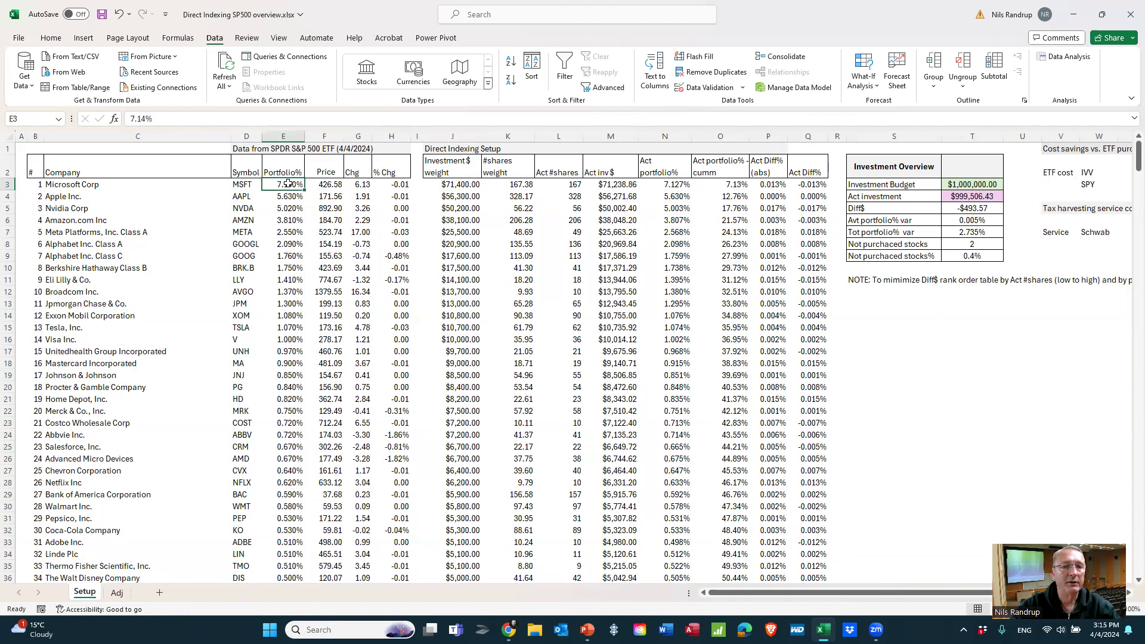
left_click(978, 185)
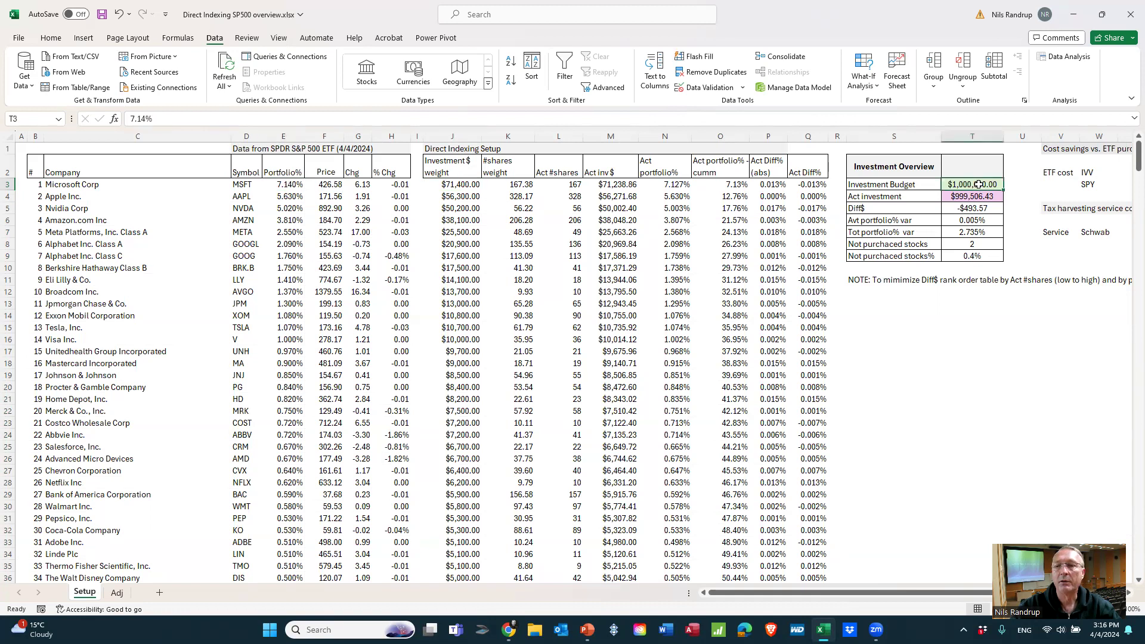
left_click(471, 184)
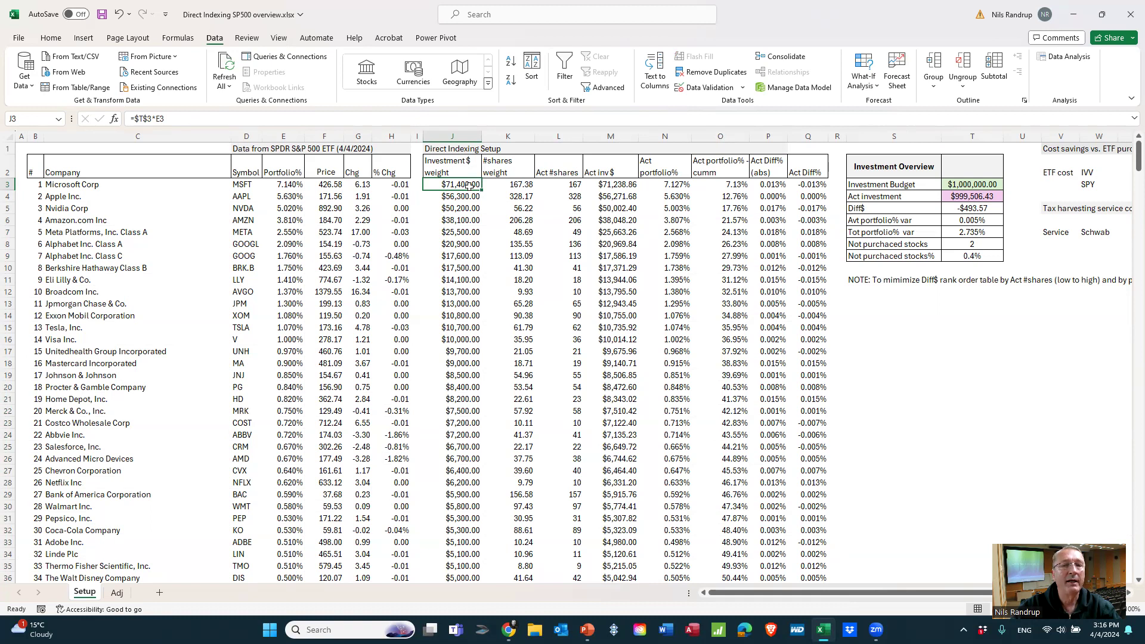
left_click(338, 183)
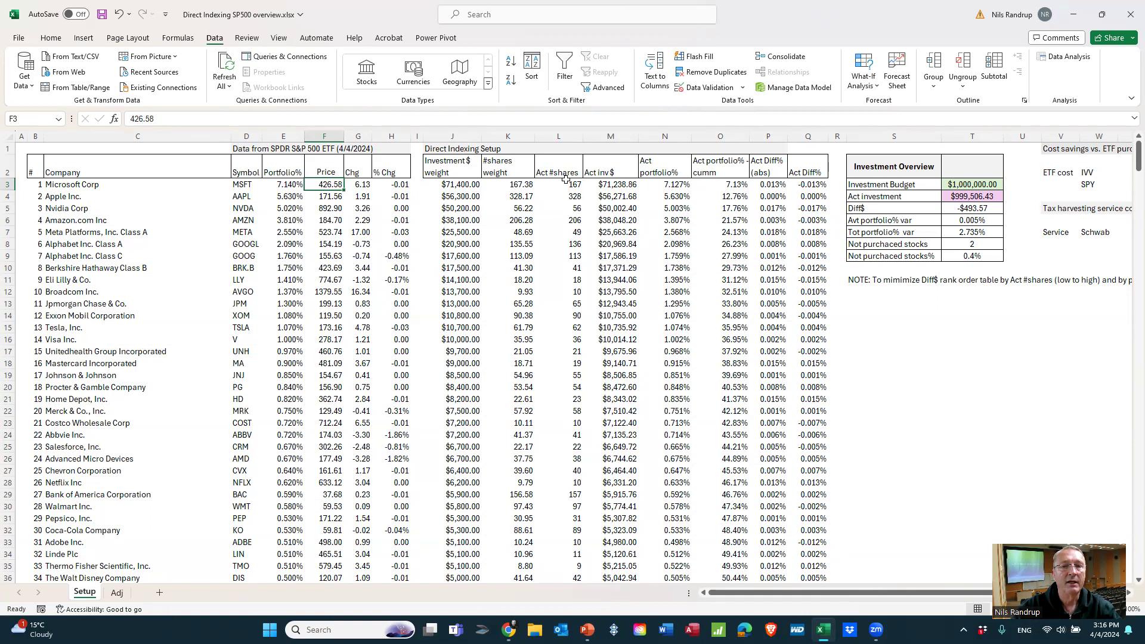
left_click(510, 189)
left_click(302, 118)
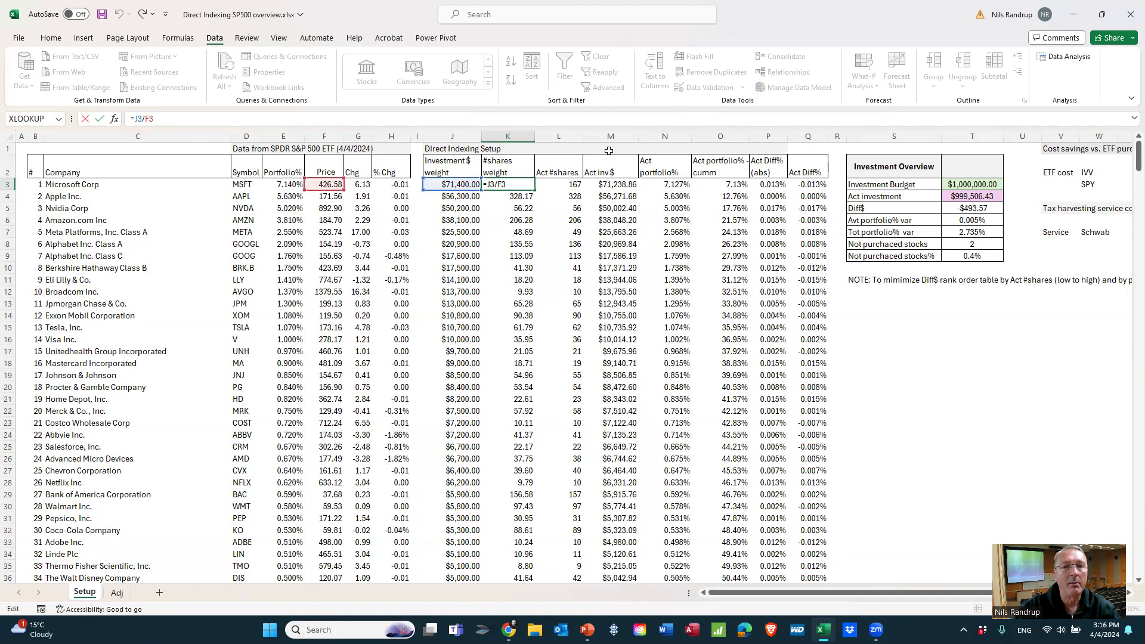
key("Return")
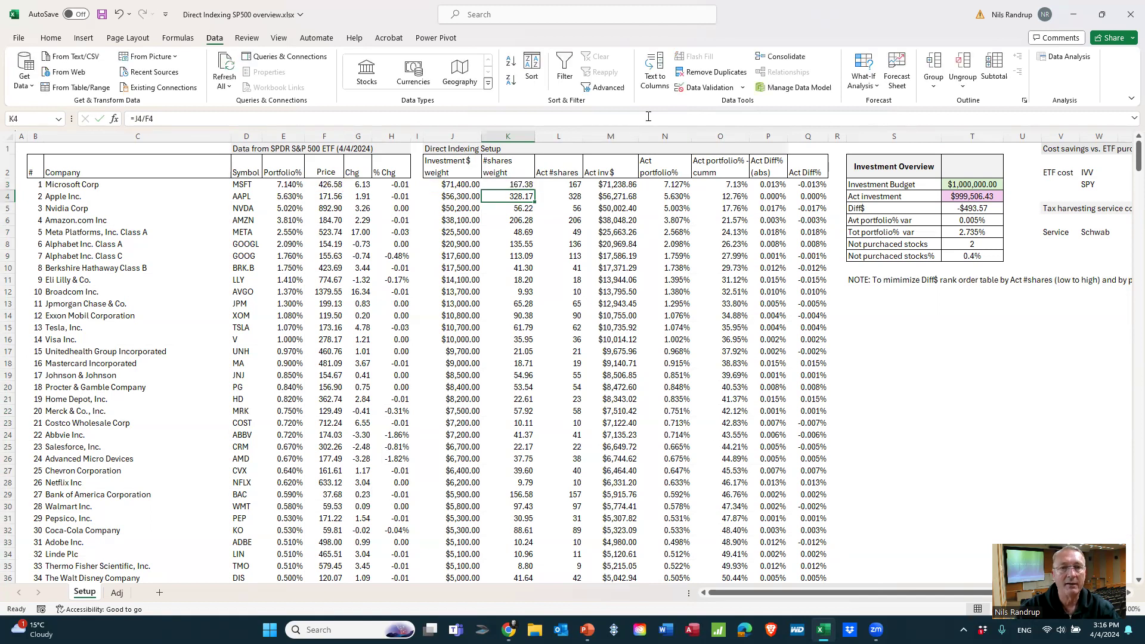
Compare the #shares weight in K3 with Act #shares in L3 and inspect the rounding formula in L3
left_click(519, 183)
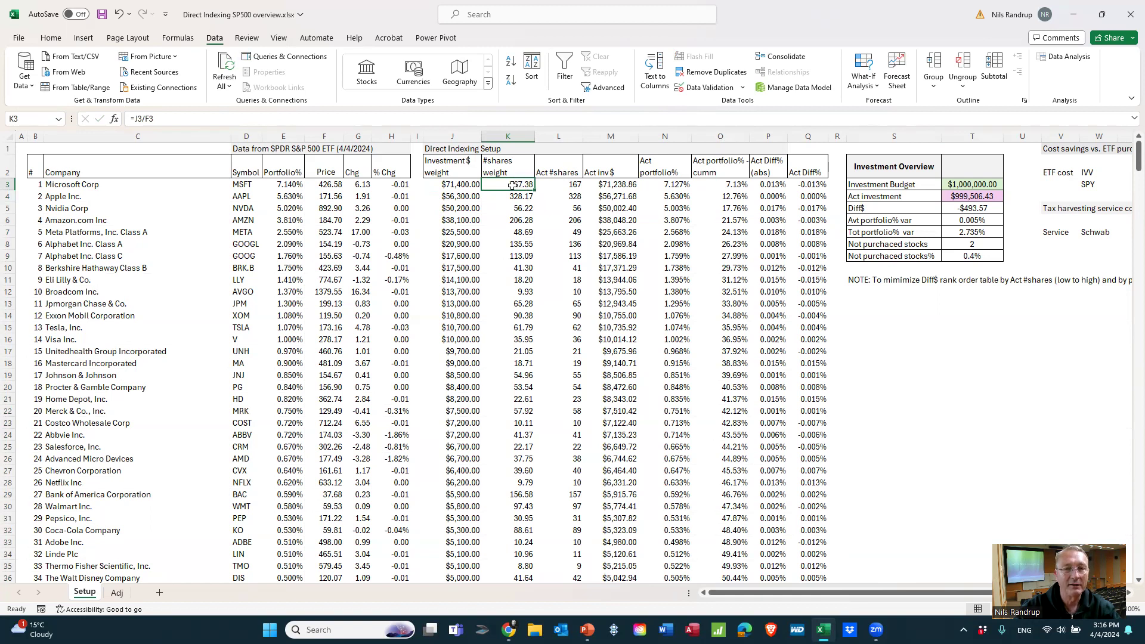
left_click(571, 182)
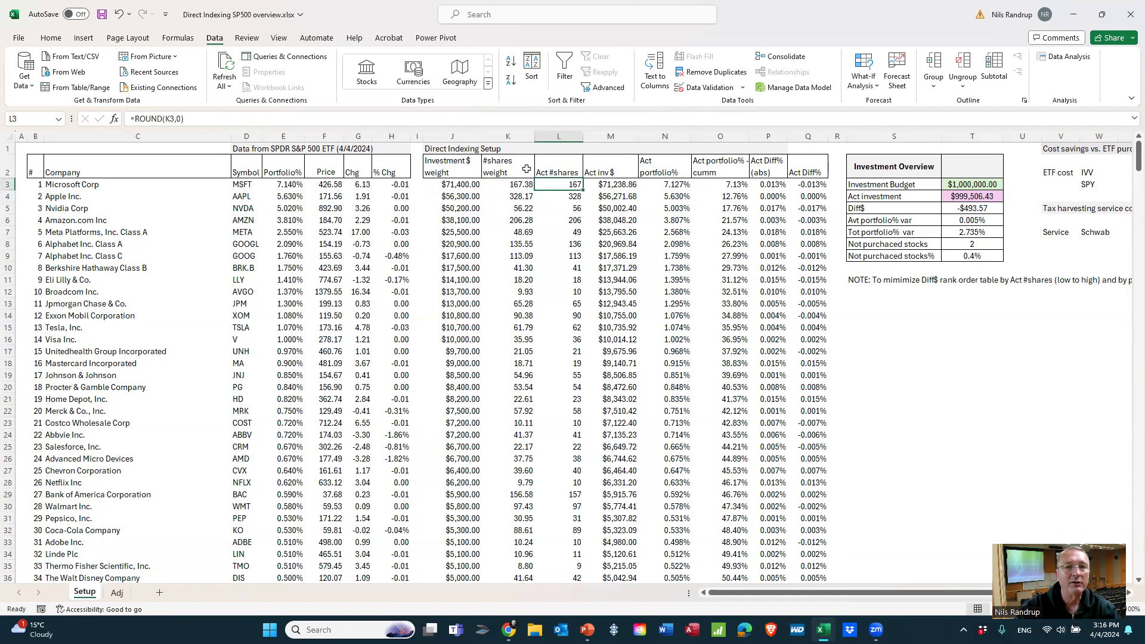
left_click(422, 121)
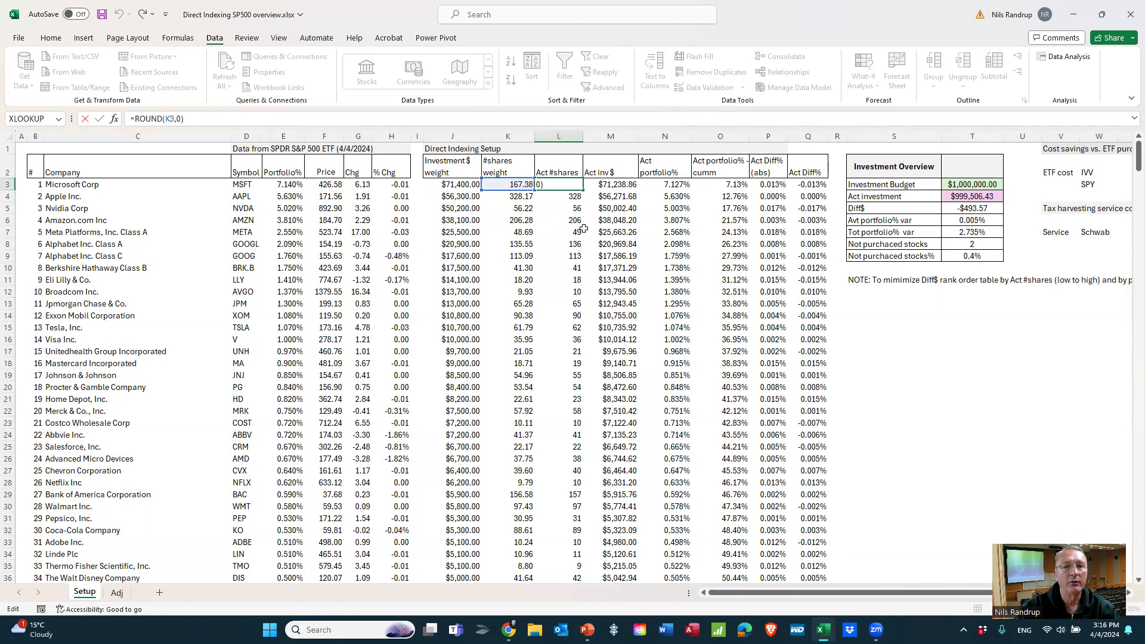
left_click(528, 283)
left_click(564, 185)
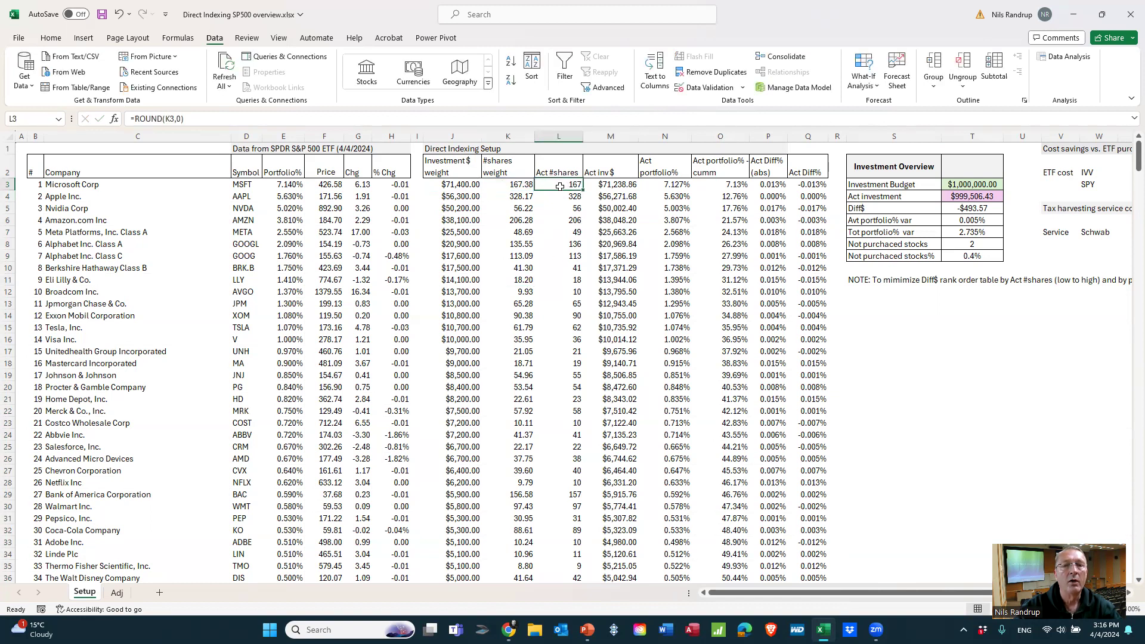
Inspect the Act inv $ formula in M3 and the cells it refers to
left_click(631, 183)
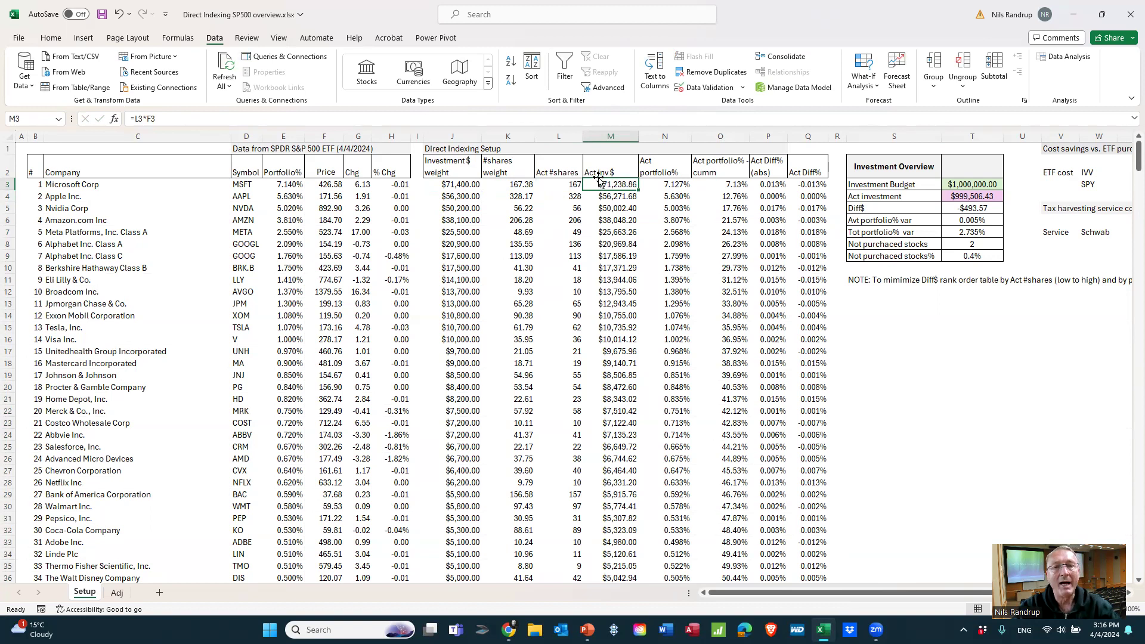
left_click(548, 119)
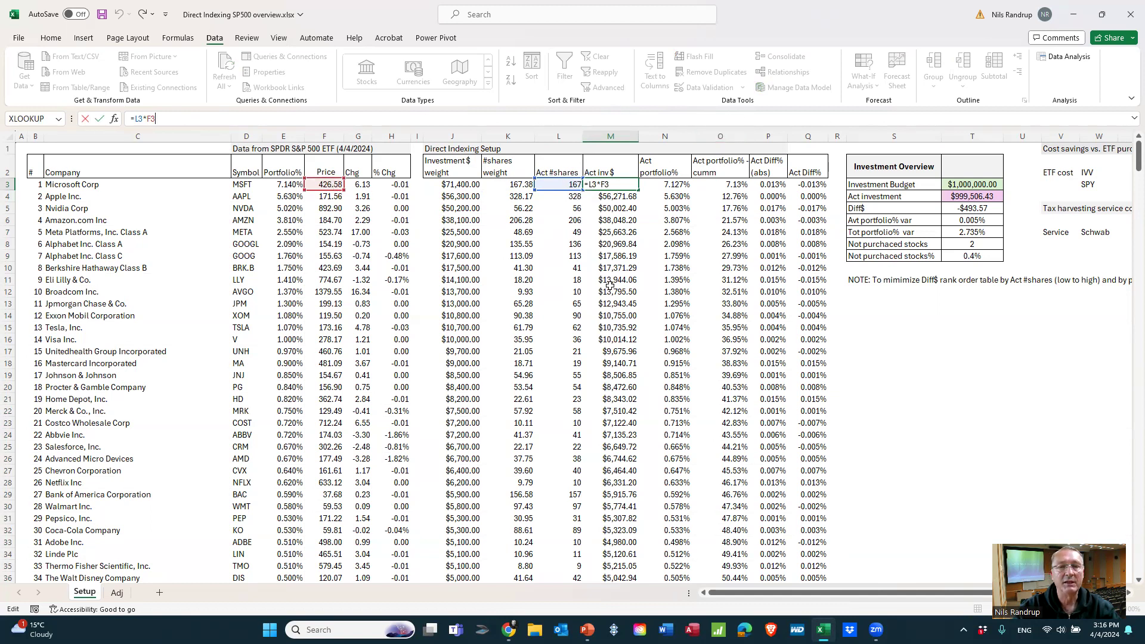
key("ctrl+Return")
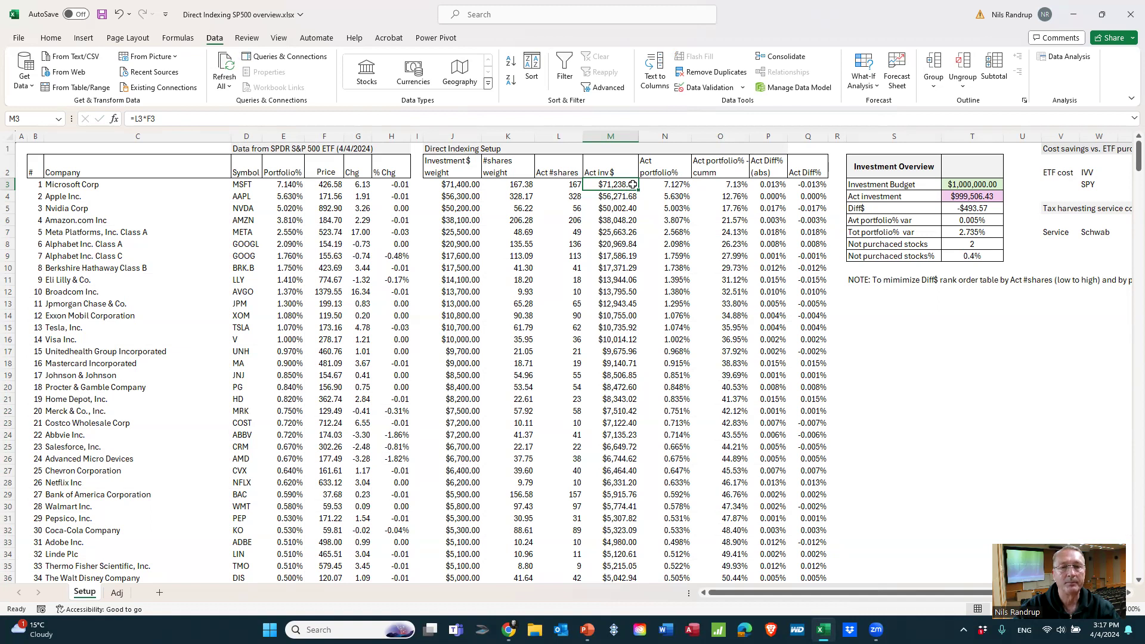
Inspect the Investment $ weight formulas in J3 and J4, and fill J3's formula down the whole column
left_click(462, 182)
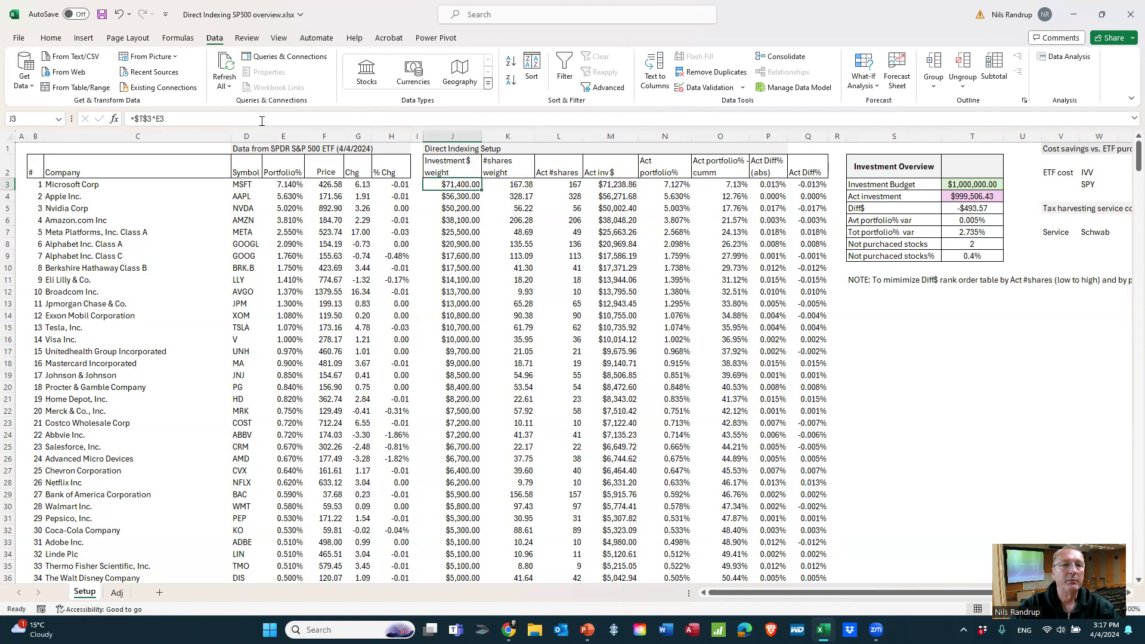
double_click(462, 182)
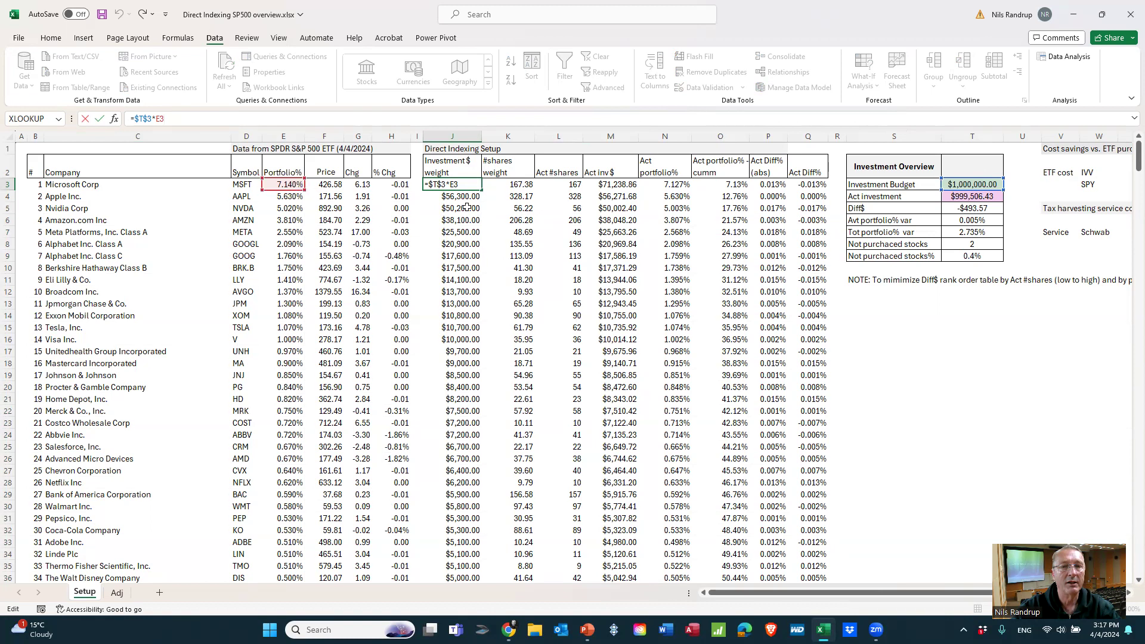
key("Return")
left_click(287, 120)
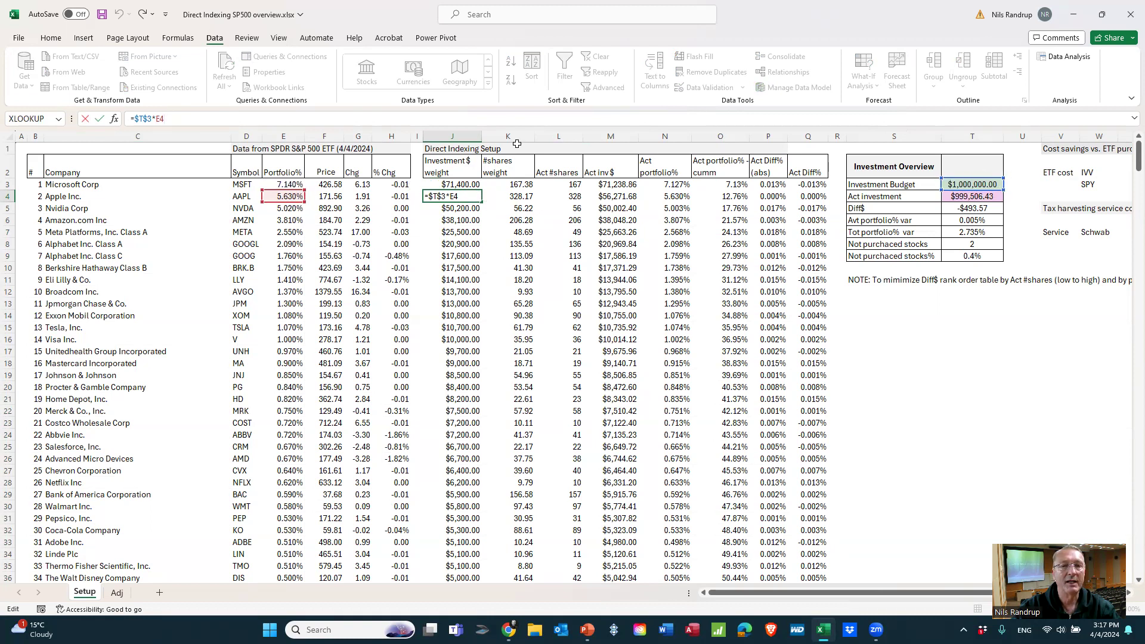
key("ctrl+Return")
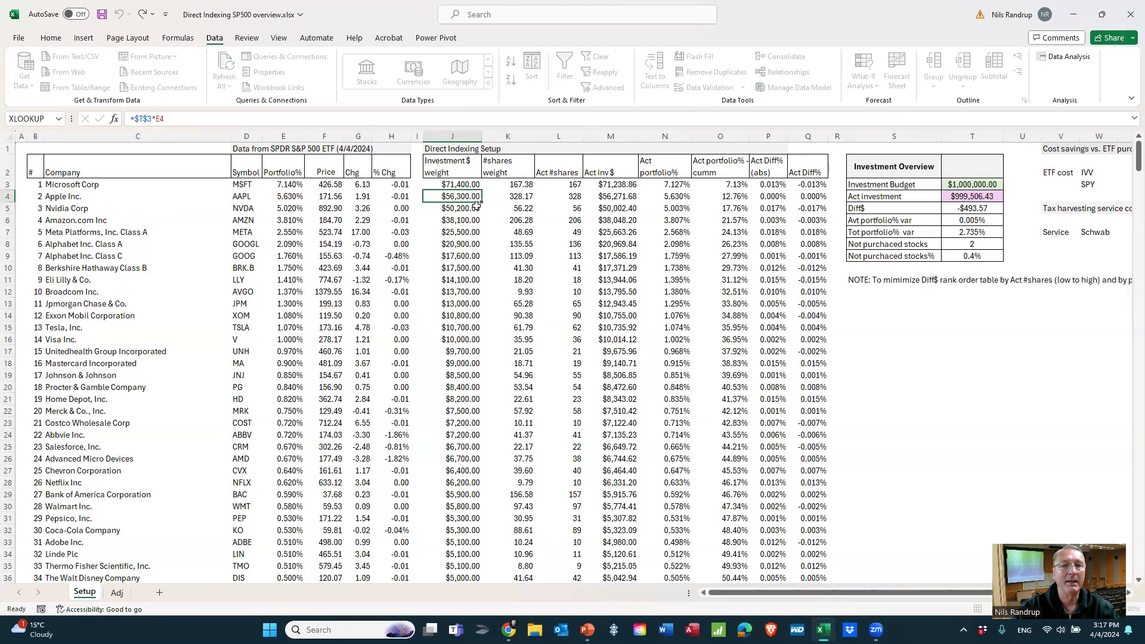
left_click(468, 185)
double_click(482, 190)
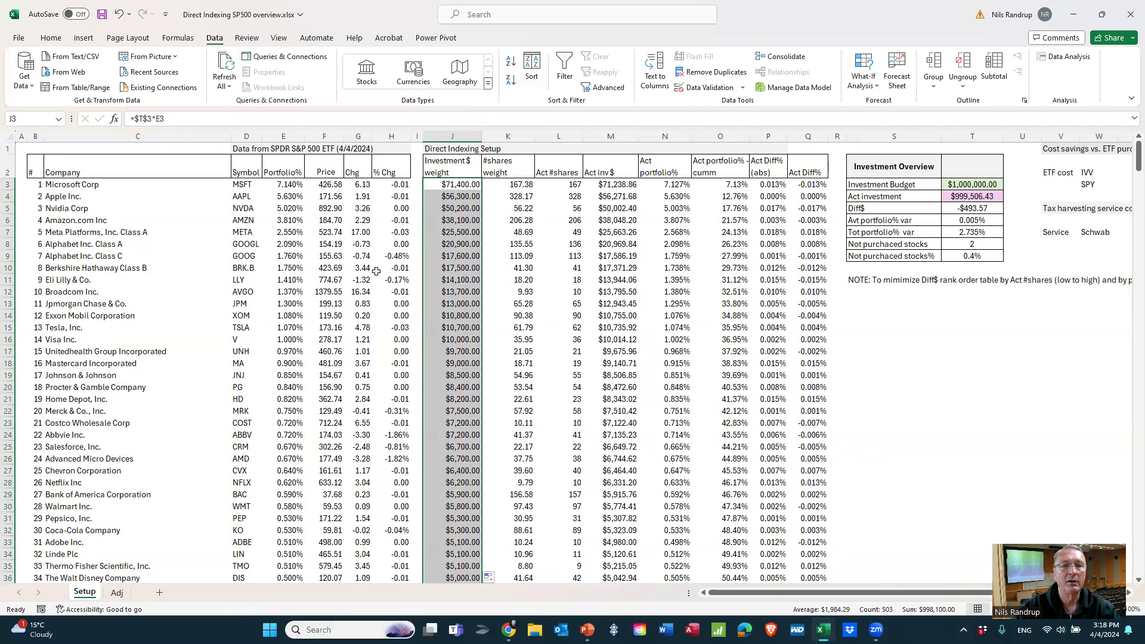
Inspect the #shares weight formula in K3 and the rounding formula in L3, comparing the two Microsoft cells
left_click(520, 183)
left_click(191, 116)
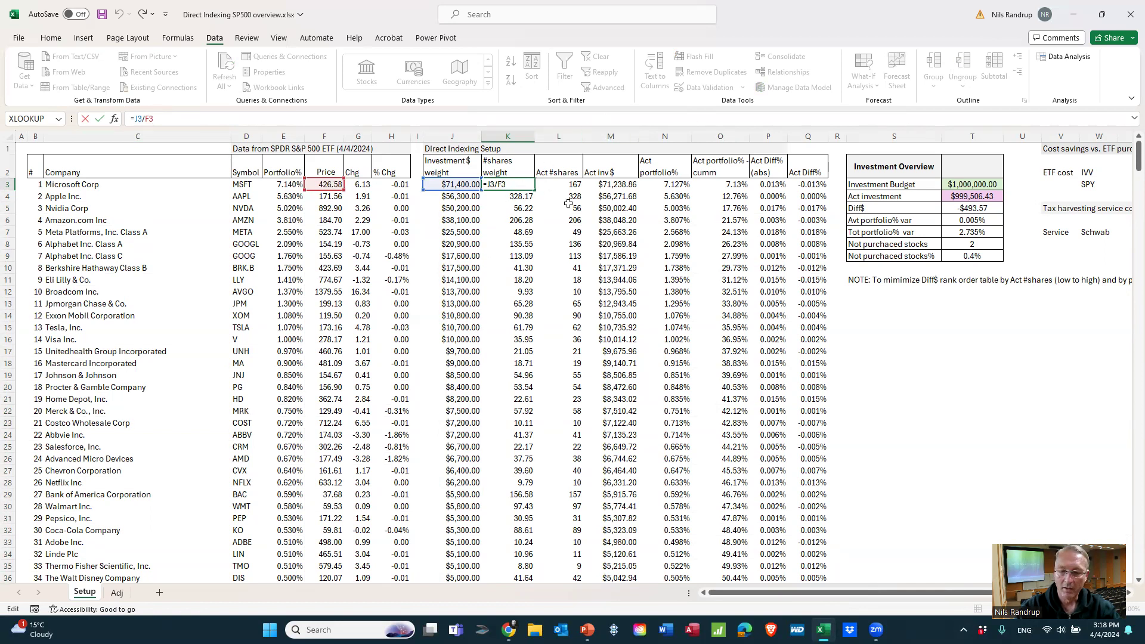
key("Return")
left_click(574, 186)
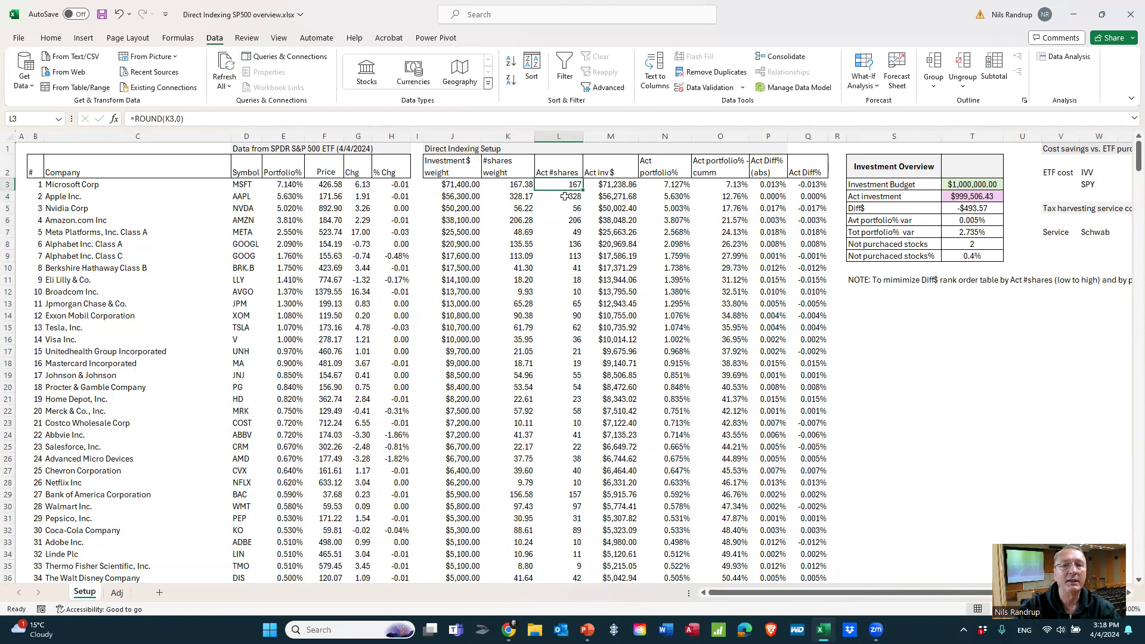
left_click_drag(522, 185, 568, 185)
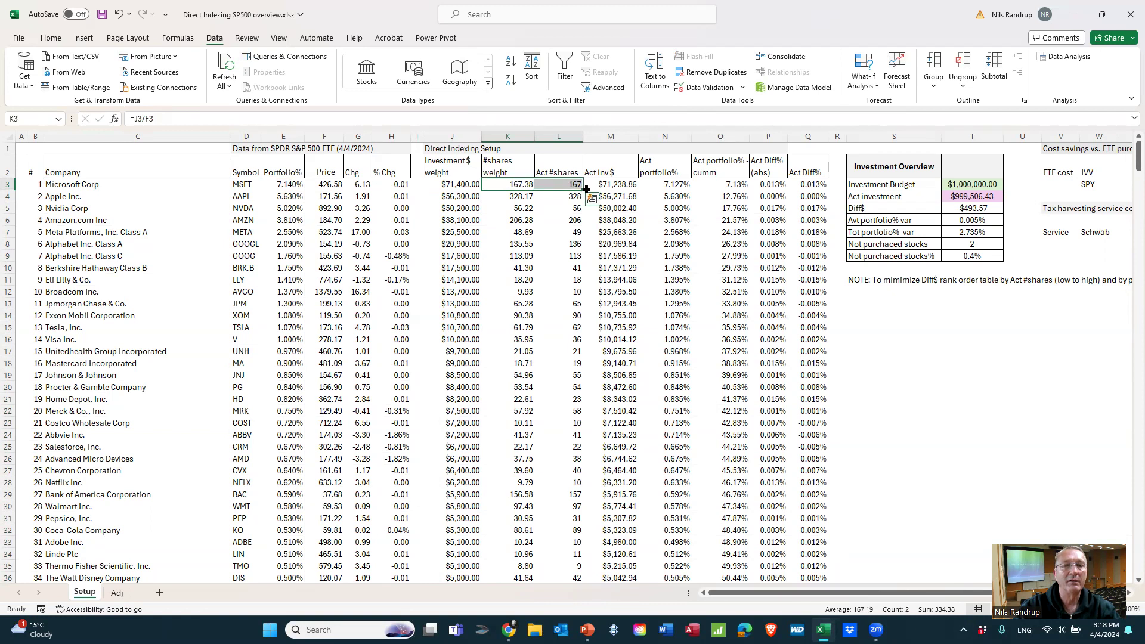
Review Meta's #shares weight, the Act #shares of the largest holdings, and the ticker symbols they belong to
left_click(513, 232)
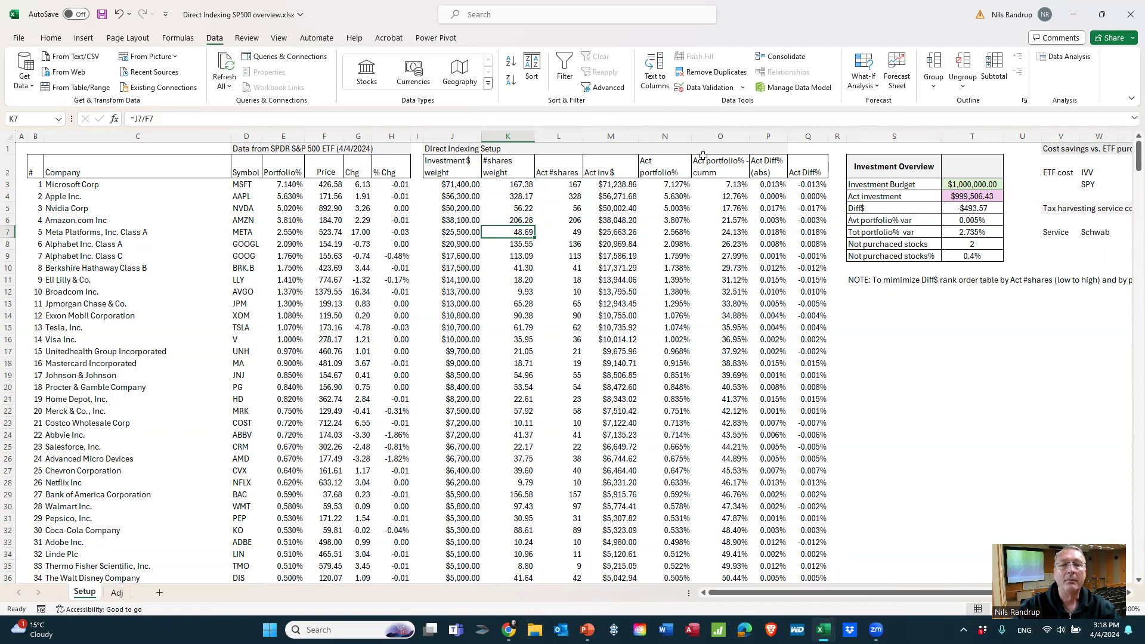
left_click_drag(560, 185, 564, 367)
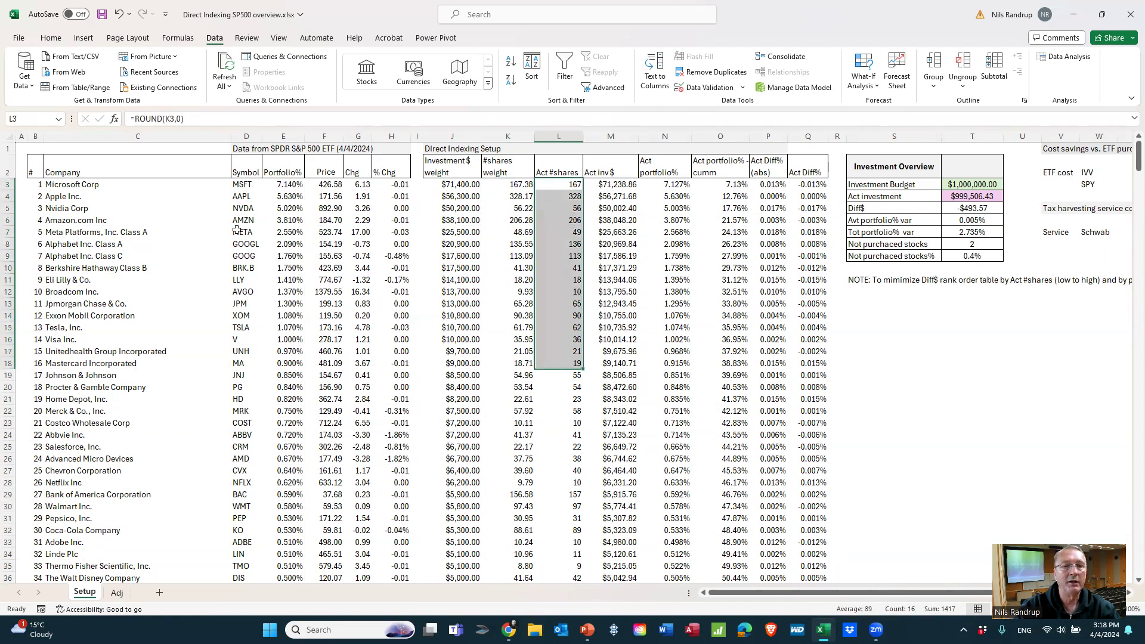
left_click_drag(242, 185, 245, 353)
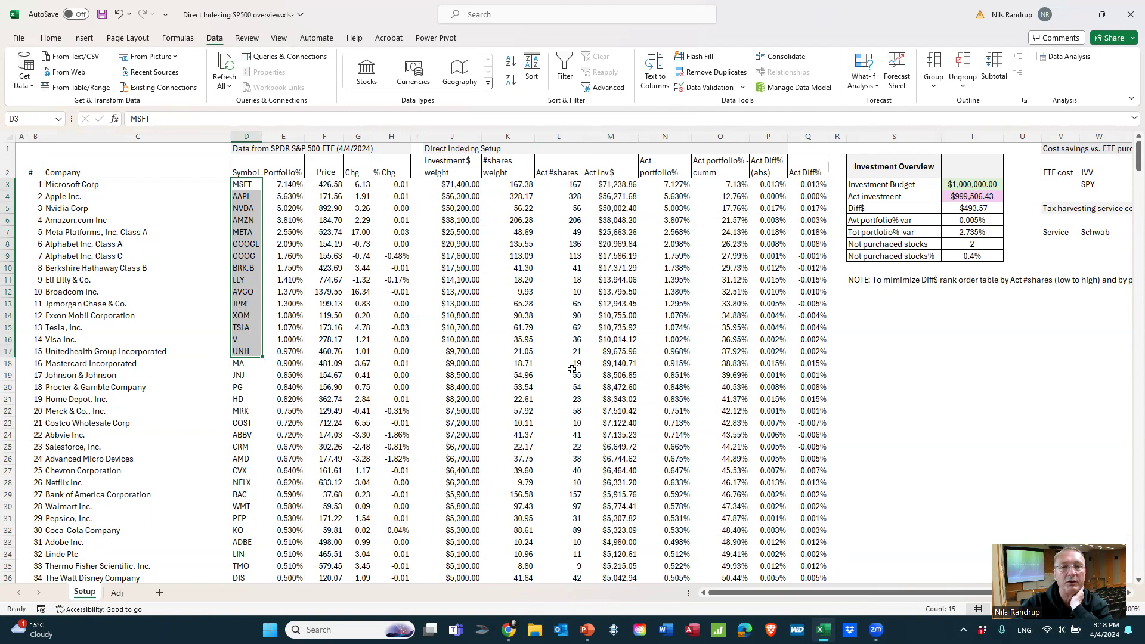
Set the Investment Budget in T3 to 200,000 and review the Act #shares and Visa's portfolio %
left_click(979, 186)
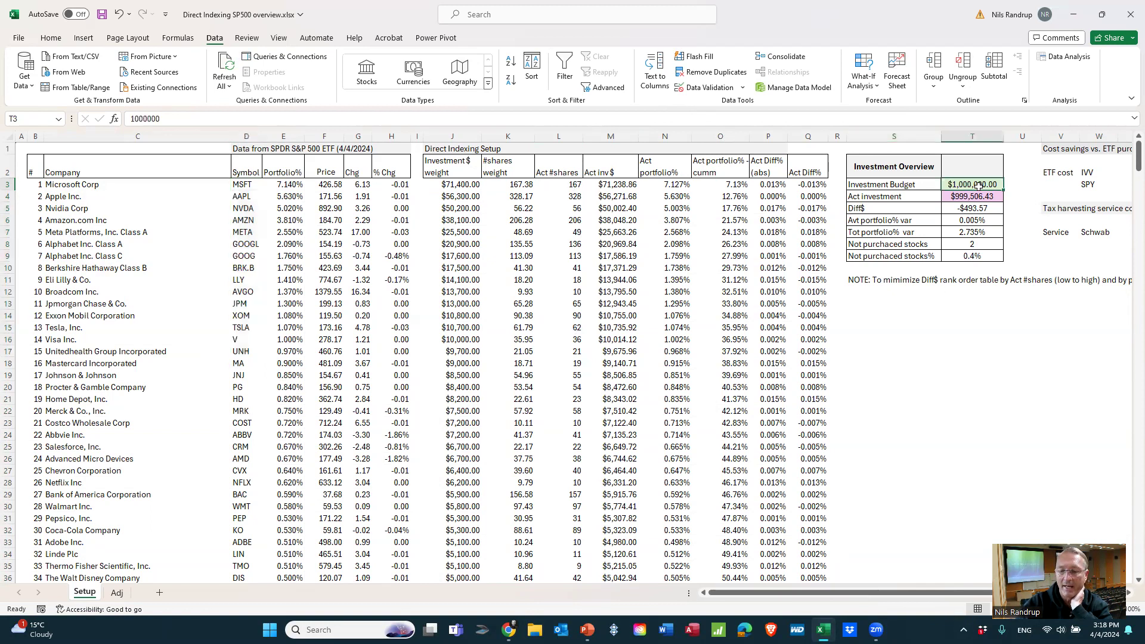
type("200,000")
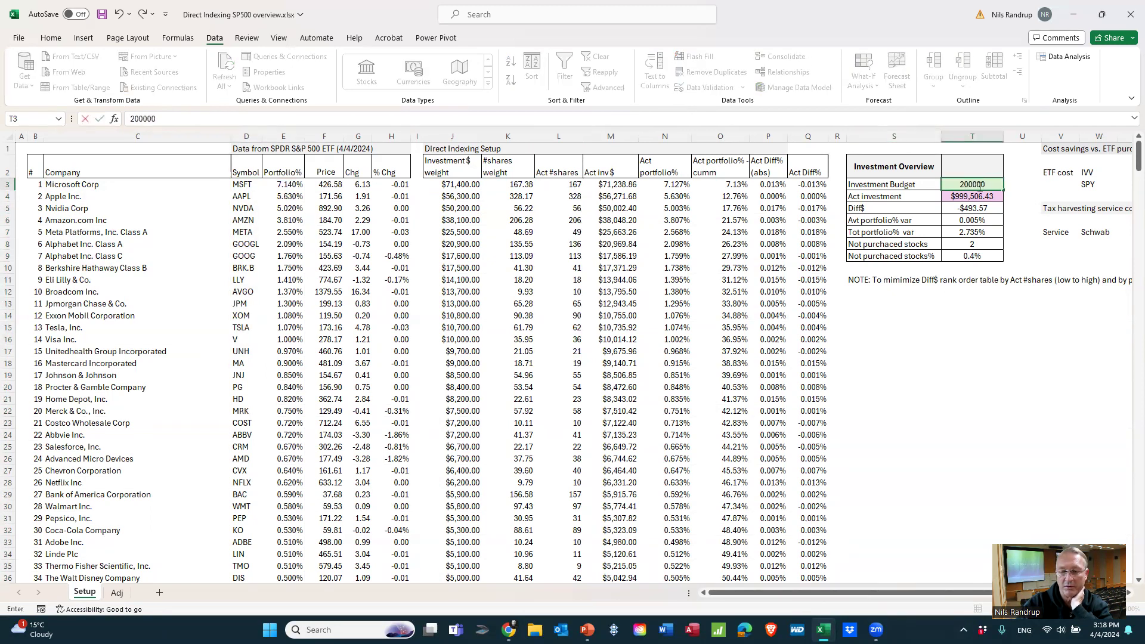
key("Return")
left_click_drag(572, 182, 571, 329)
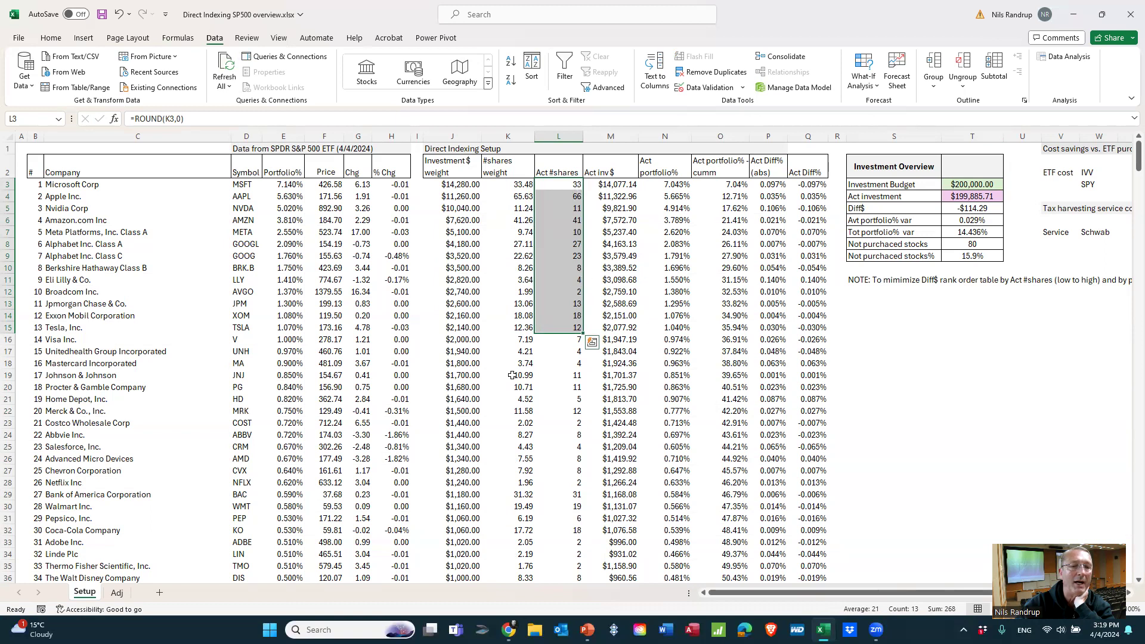
left_click(291, 339)
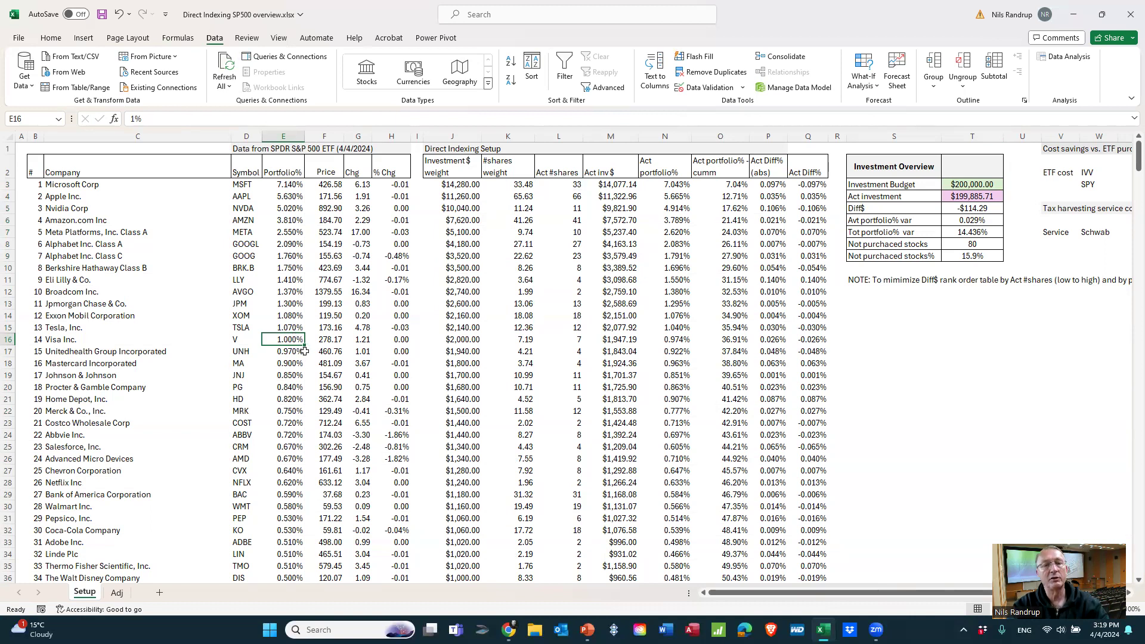
Inspect the formulas behind Not purchased stocks in T8 and Not purchased stocks% in T9
left_click(992, 246)
left_click(399, 119)
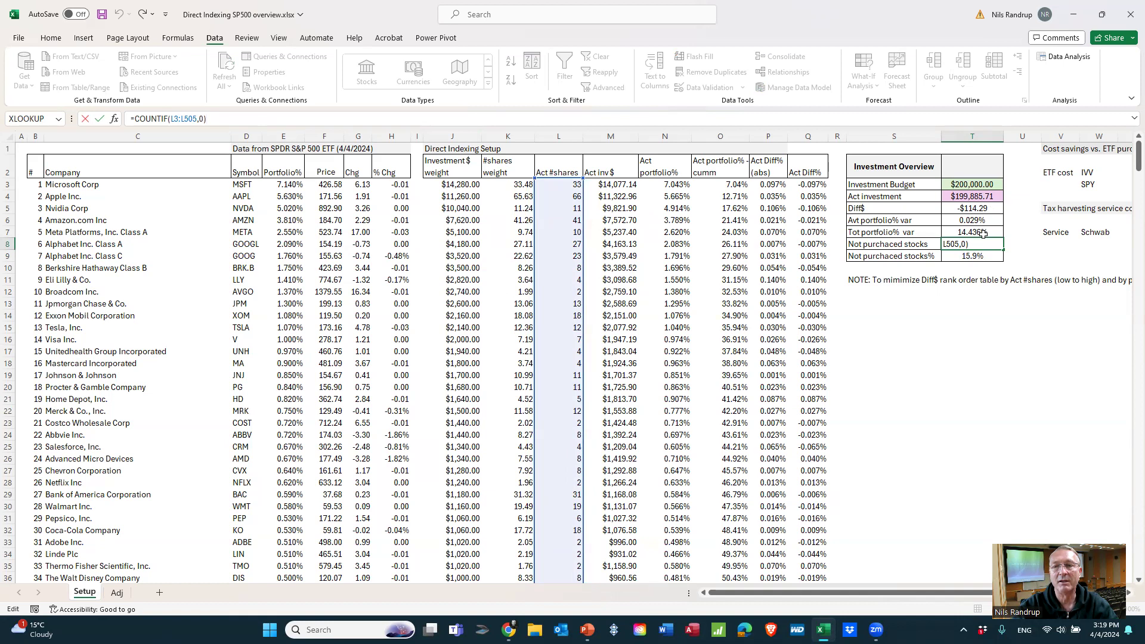
key("Return")
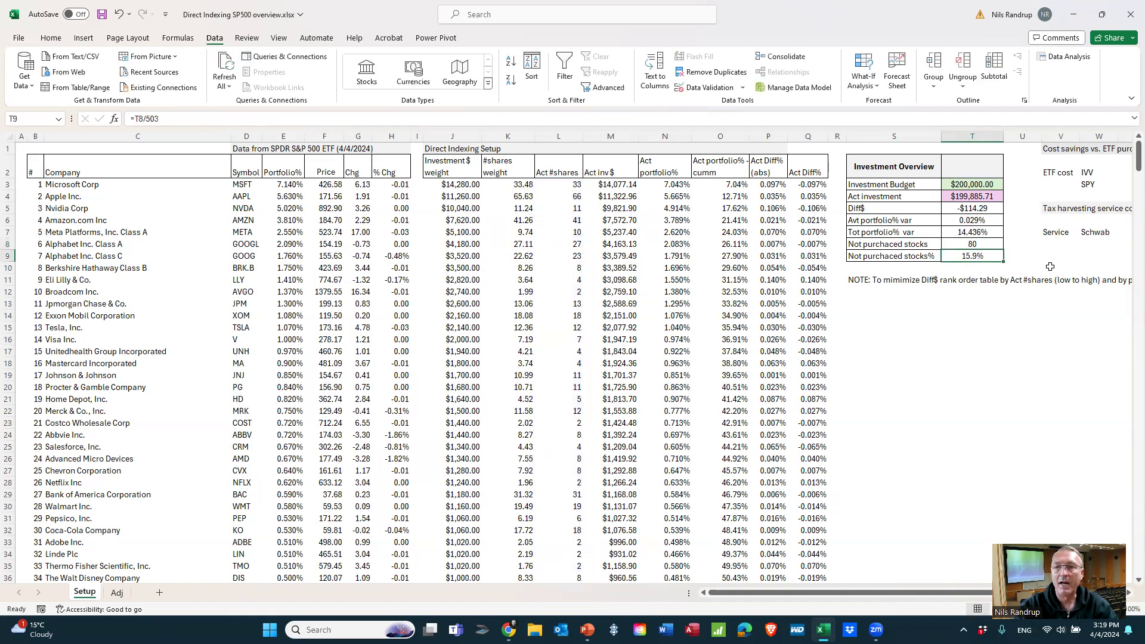
left_click(990, 243)
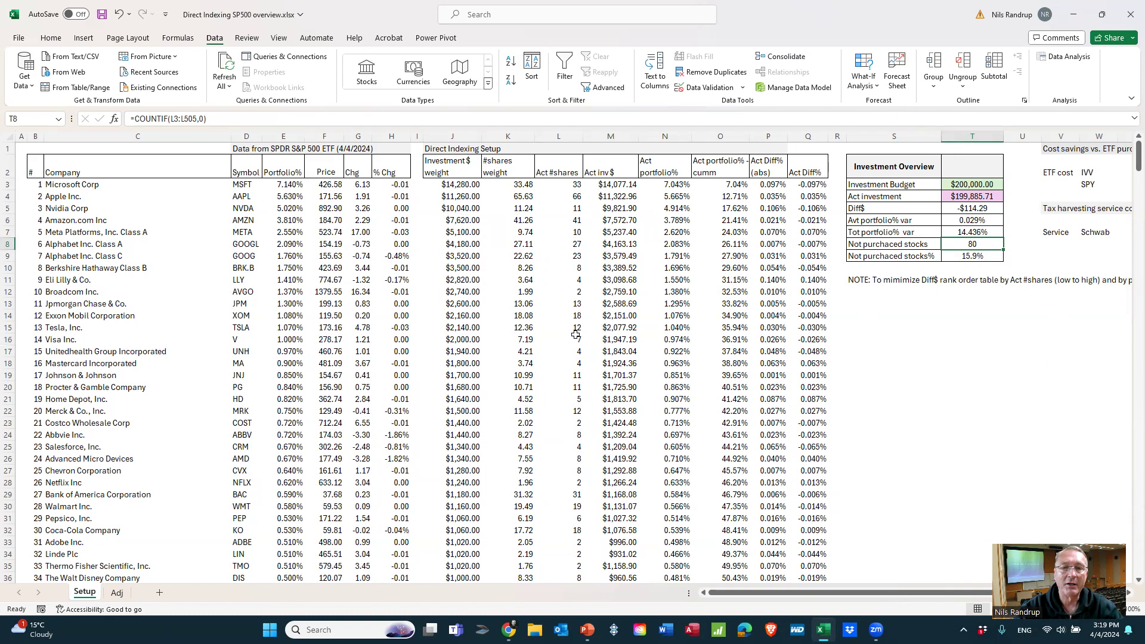
Find the highlighted Act #shares override for Regeneron Pharmaceuticals in L93 and clear its value
scroll(570, 307, "down", 14)
scroll(559, 357, "down", 20)
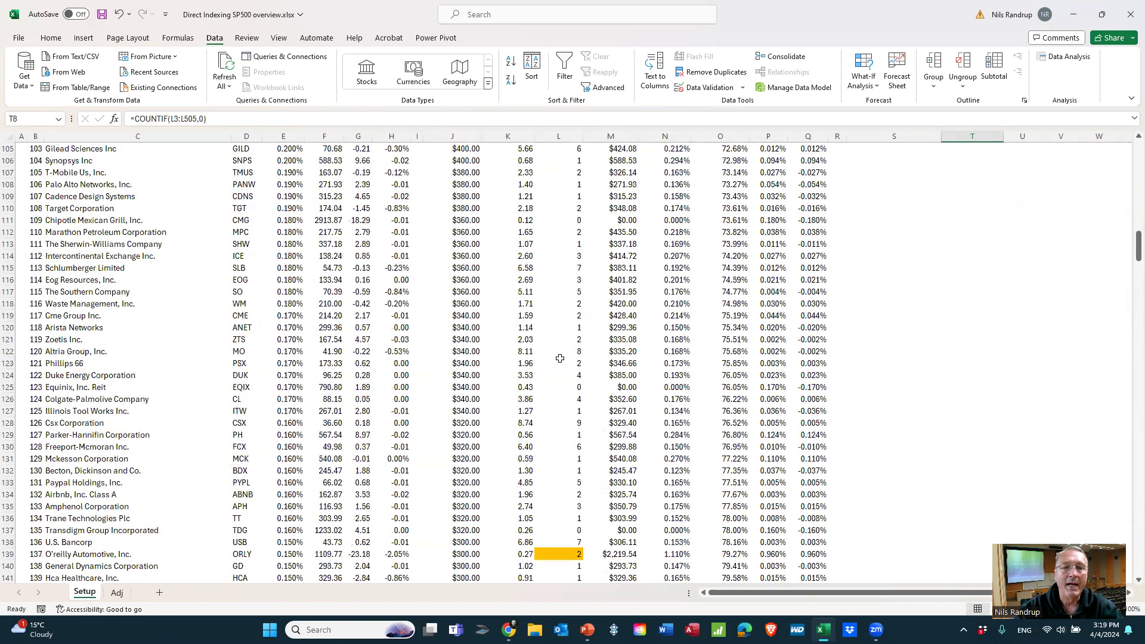
scroll(561, 356, "up", 9)
left_click(576, 338)
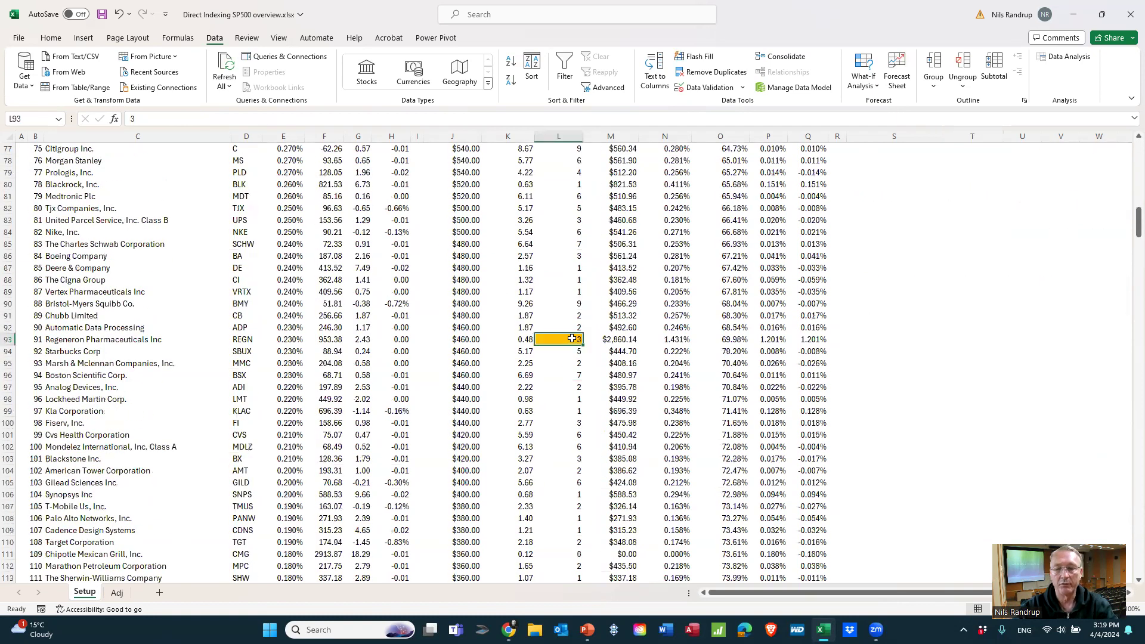
key("Delete")
Fill the rounding formula in L3 down the Act #shares column
scroll(578, 280, "down", 5)
scroll(578, 273, "up", 5)
scroll(579, 272, "up", 20)
left_click(572, 186)
double_click(582, 189)
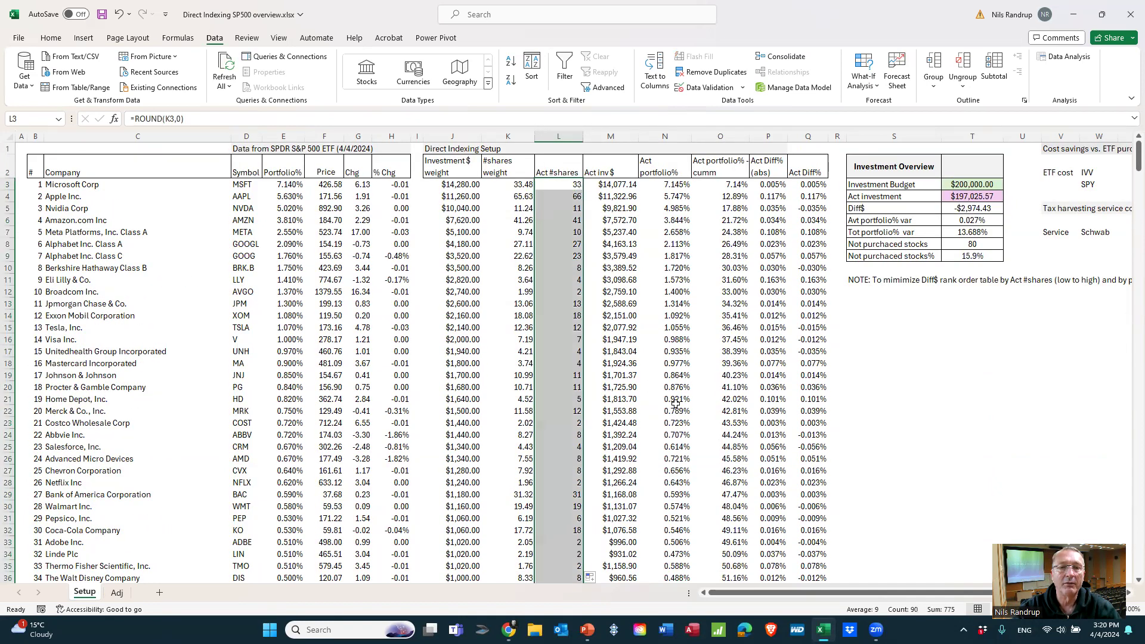
left_click(930, 438)
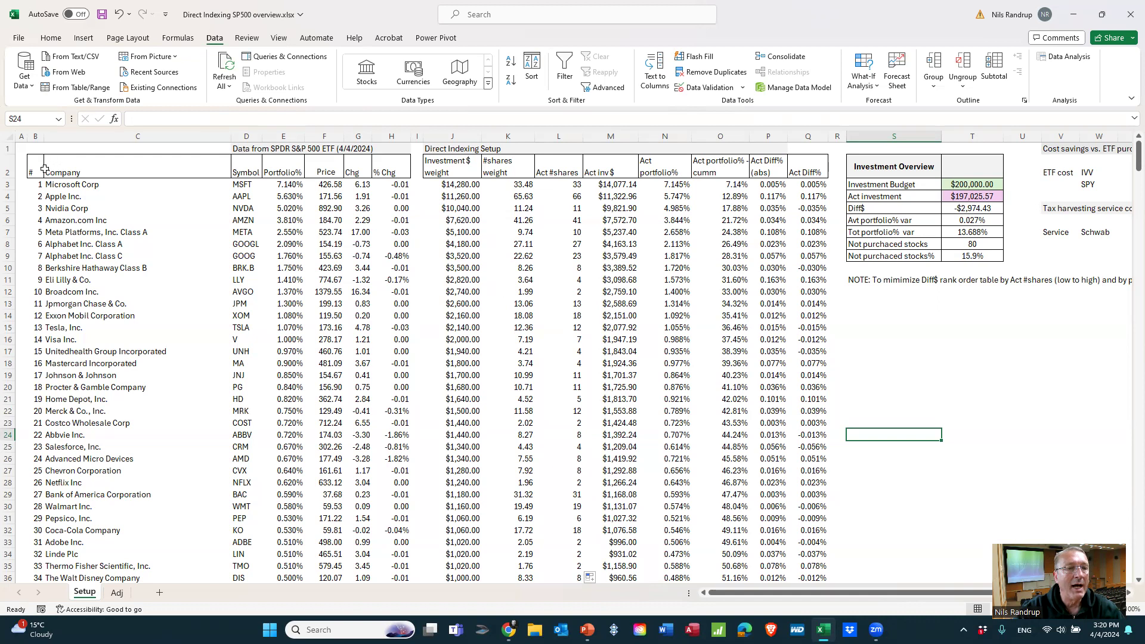
Select the entire stock table including its header row, from B2 across to column Q and down to the last company
left_click_drag(34, 169, 829, 611)
left_click_drag(843, 569, 825, 544)
scroll(775, 406, "up", 20)
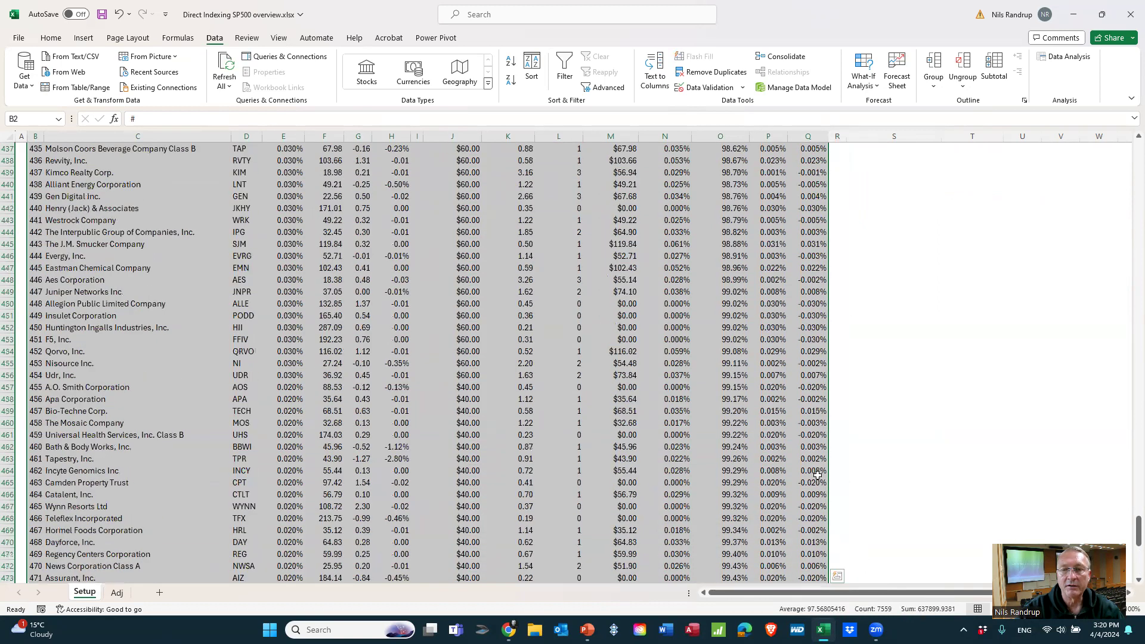
left_click_drag(1137, 446, 1117, 157)
scroll(656, 156, "up", 1)
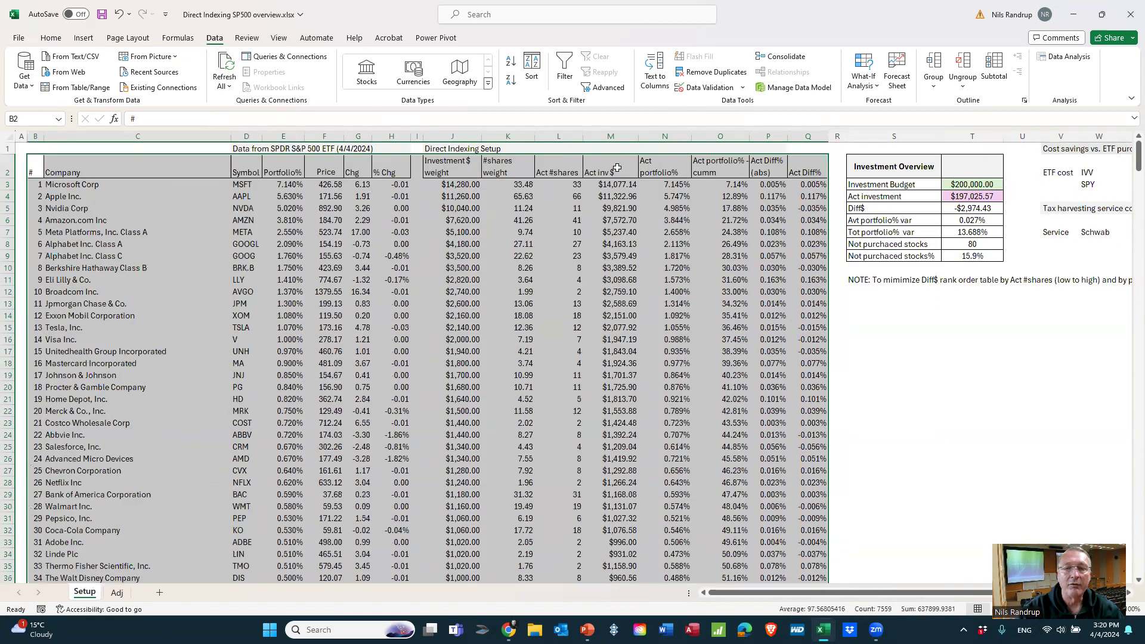
Try sorting the table by Column L, smallest to largest, without marking headers, review the Act #shares column and undo the sort
left_click(532, 70)
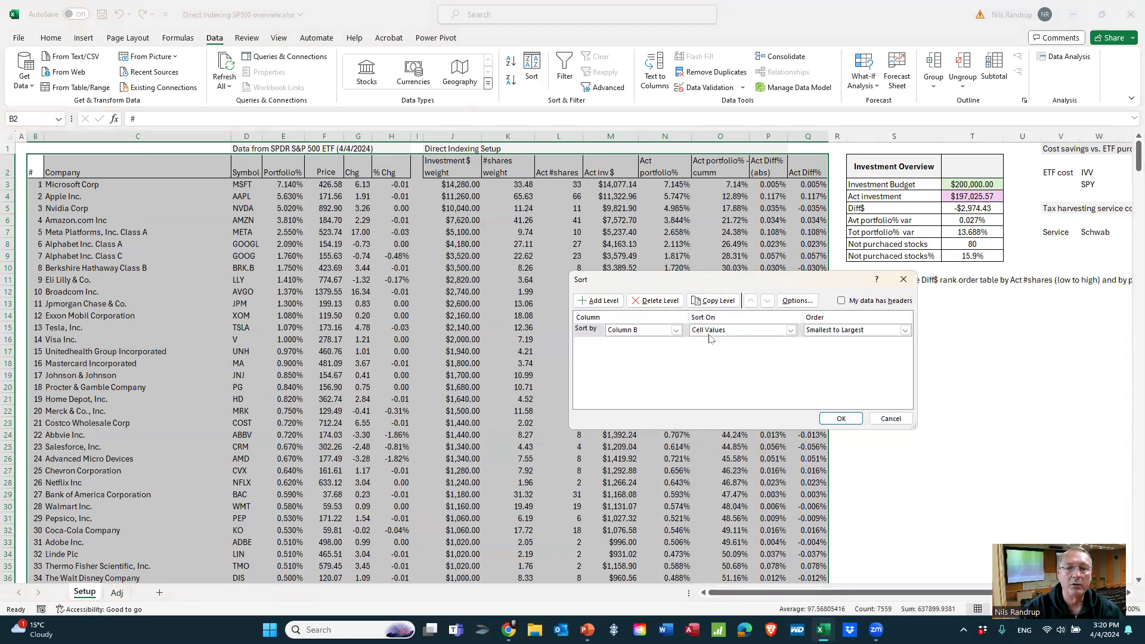
left_click(676, 331)
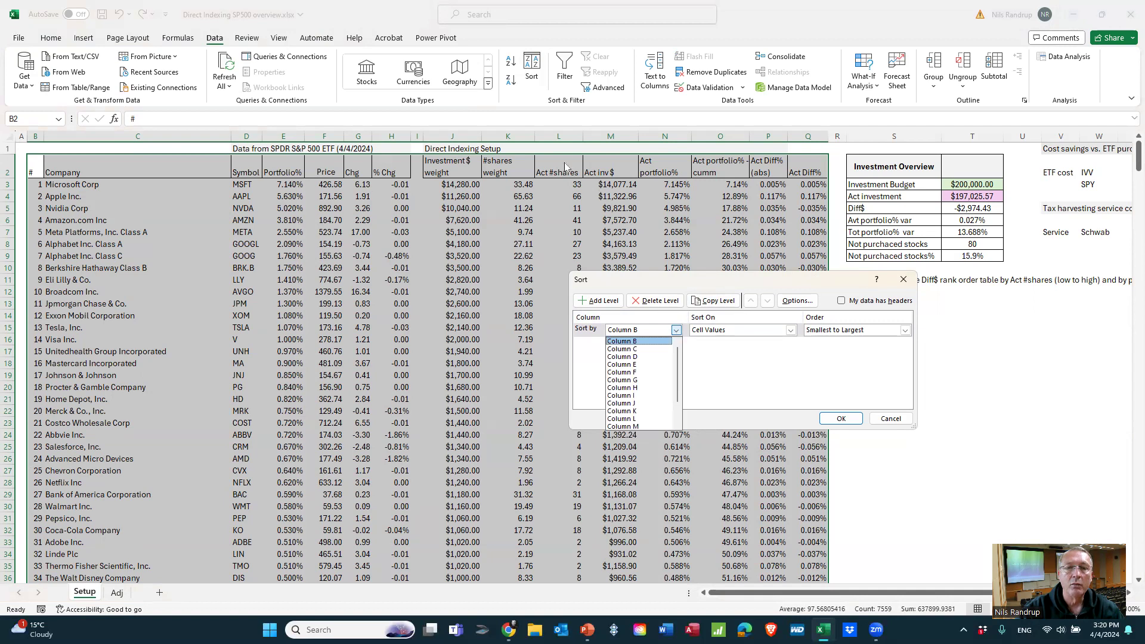
left_click(638, 420)
left_click(840, 418)
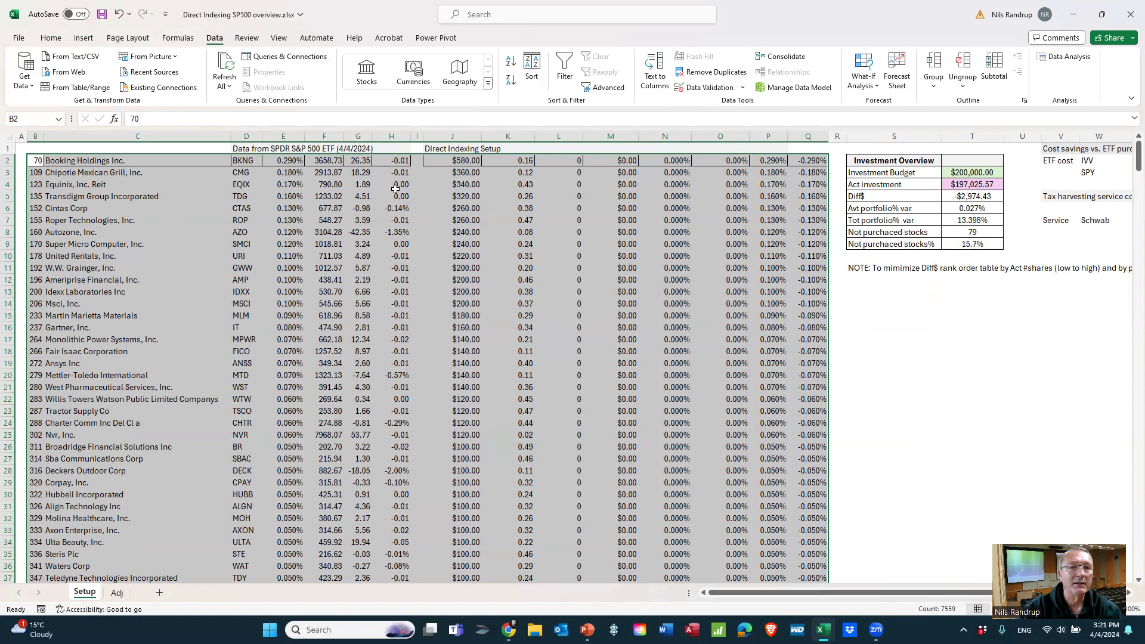
left_click_drag(578, 156, 568, 421)
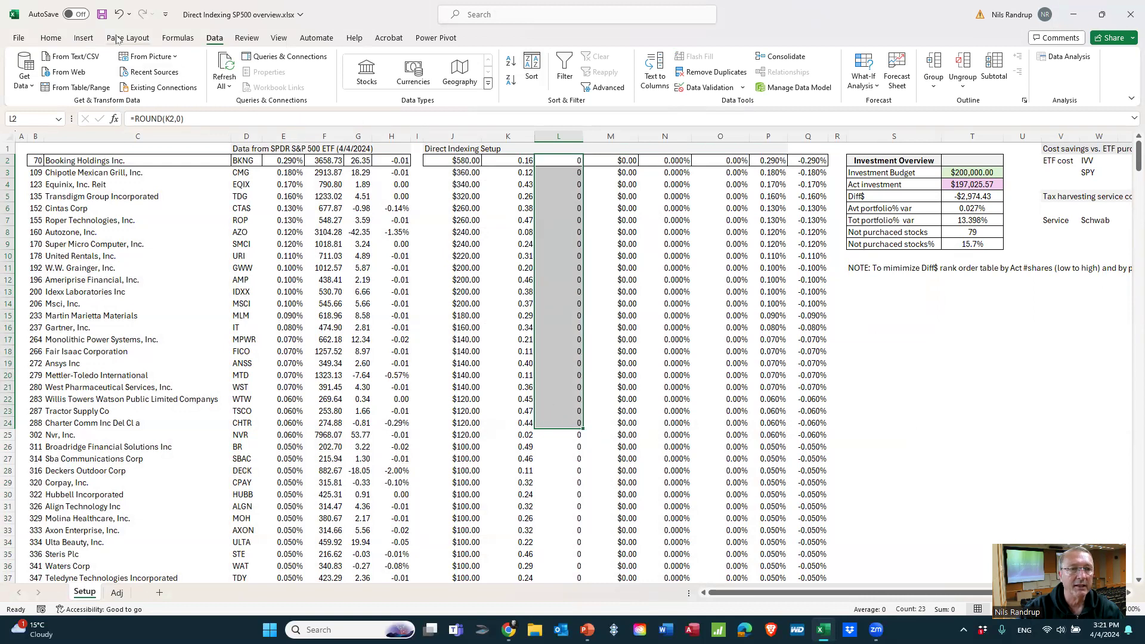
left_click(120, 15)
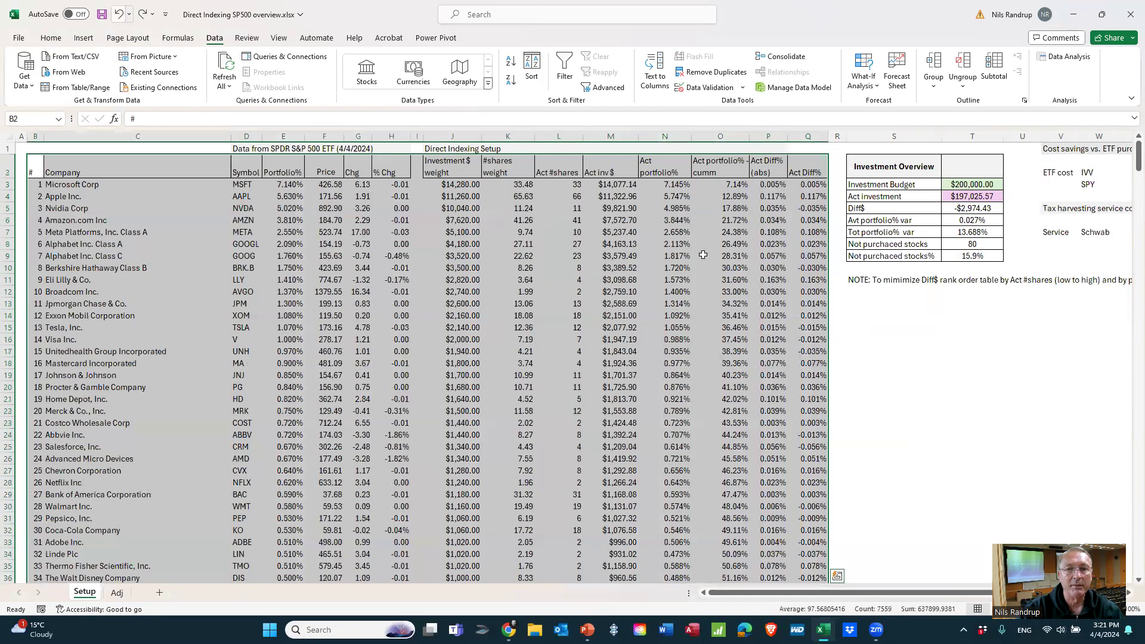
Mark the table's data as having headers and sort it by the # column, smallest to largest
left_click(533, 70)
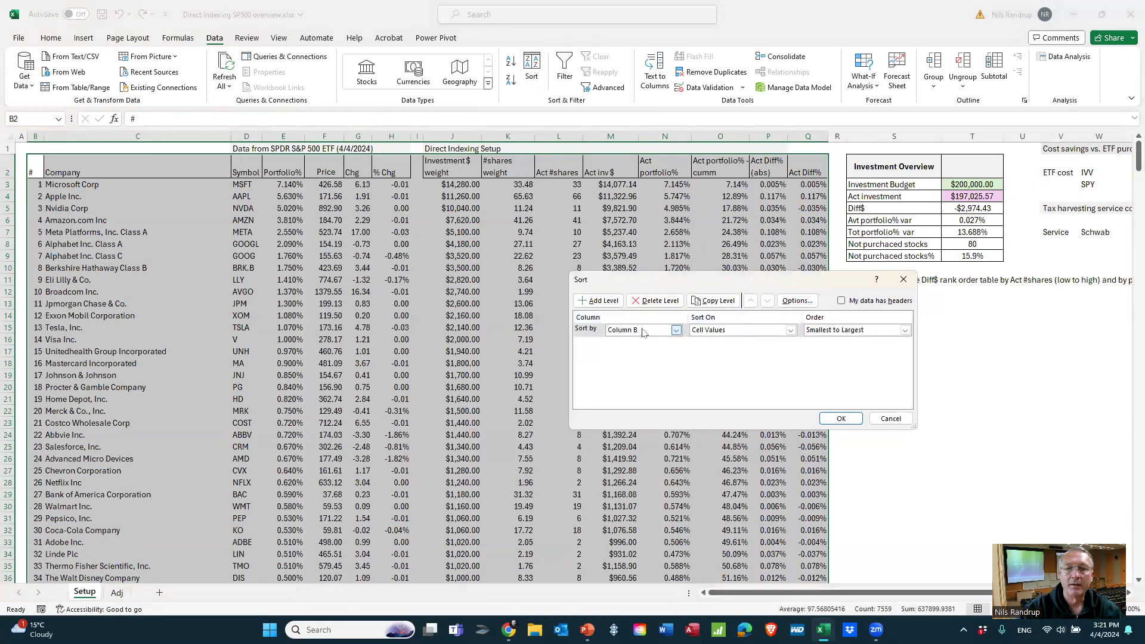
left_click(841, 301)
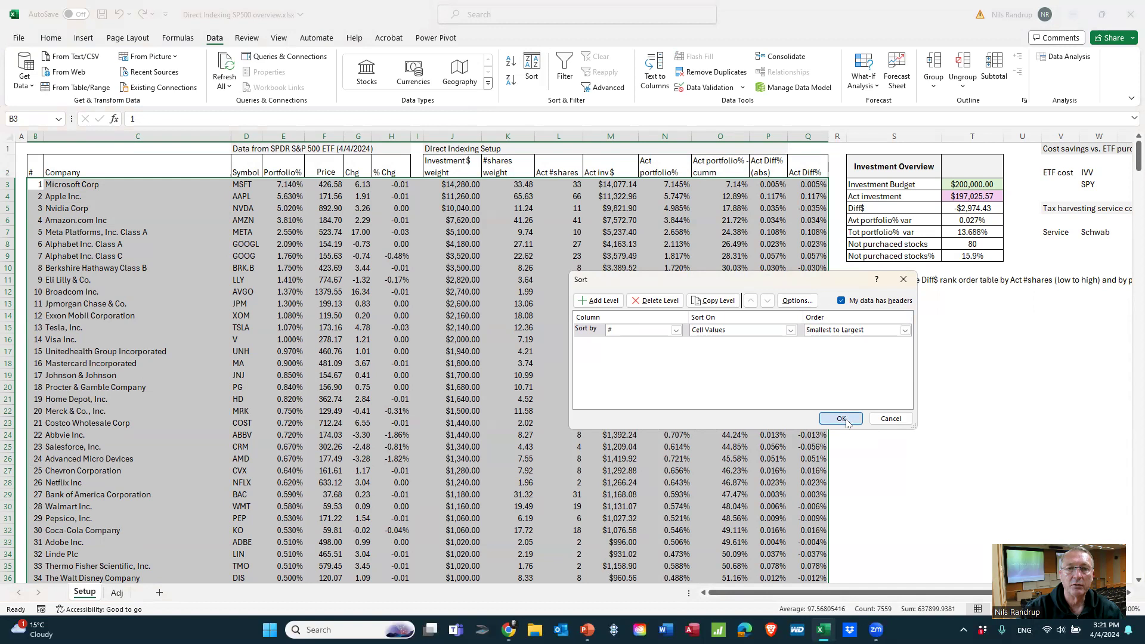
left_click(841, 419)
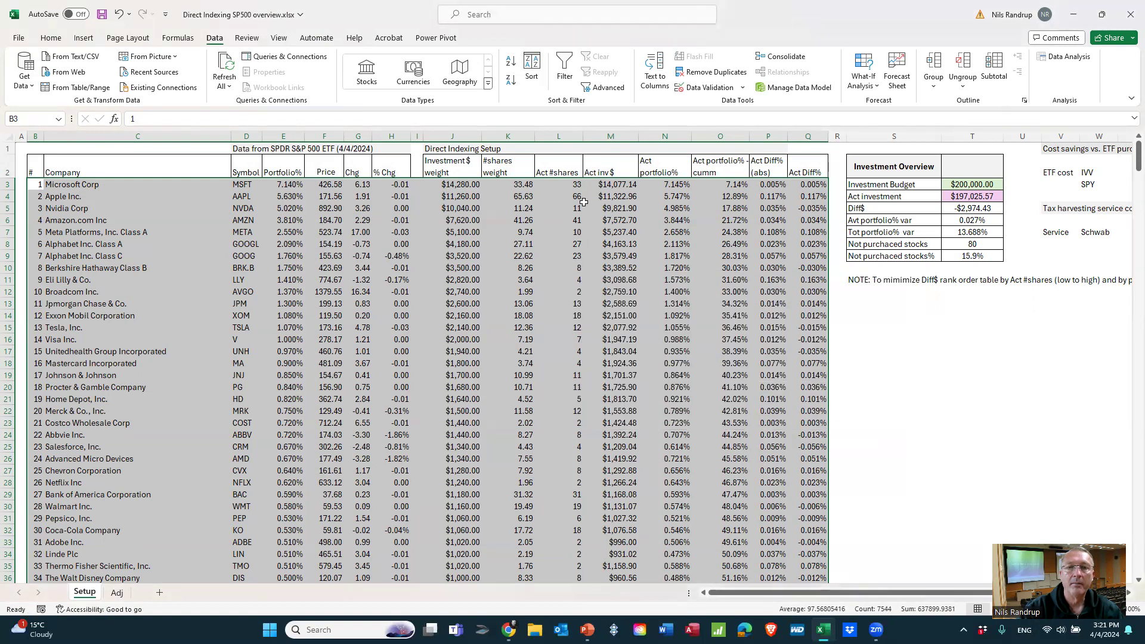
Sort the table by Act #shares, smallest to largest, with the header row kept out of the sort
left_click(532, 72)
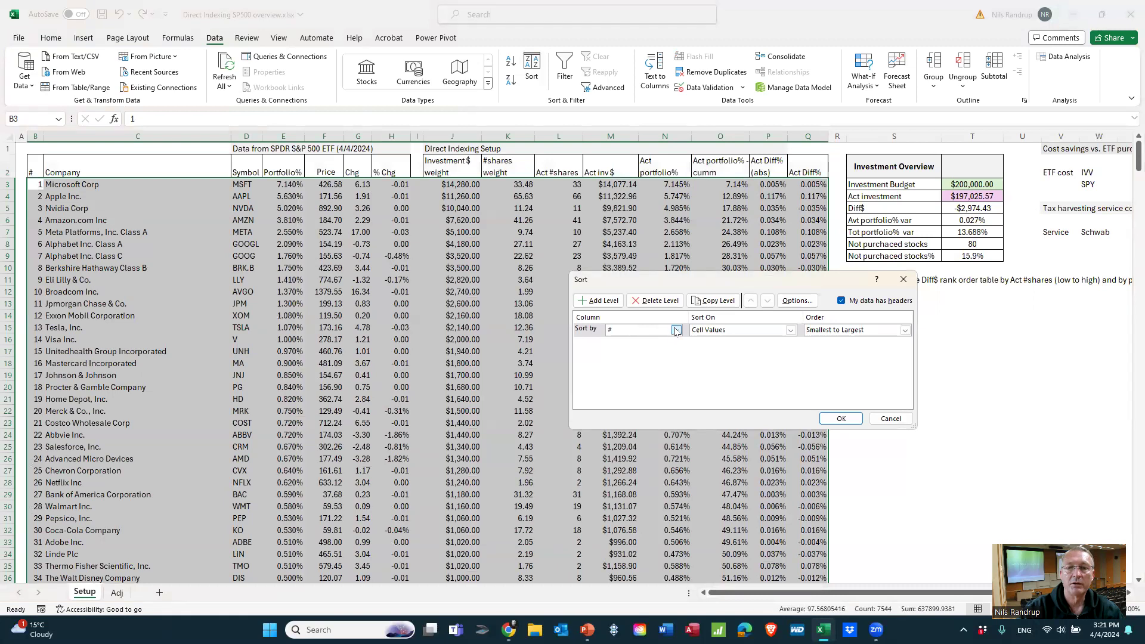
left_click(677, 331)
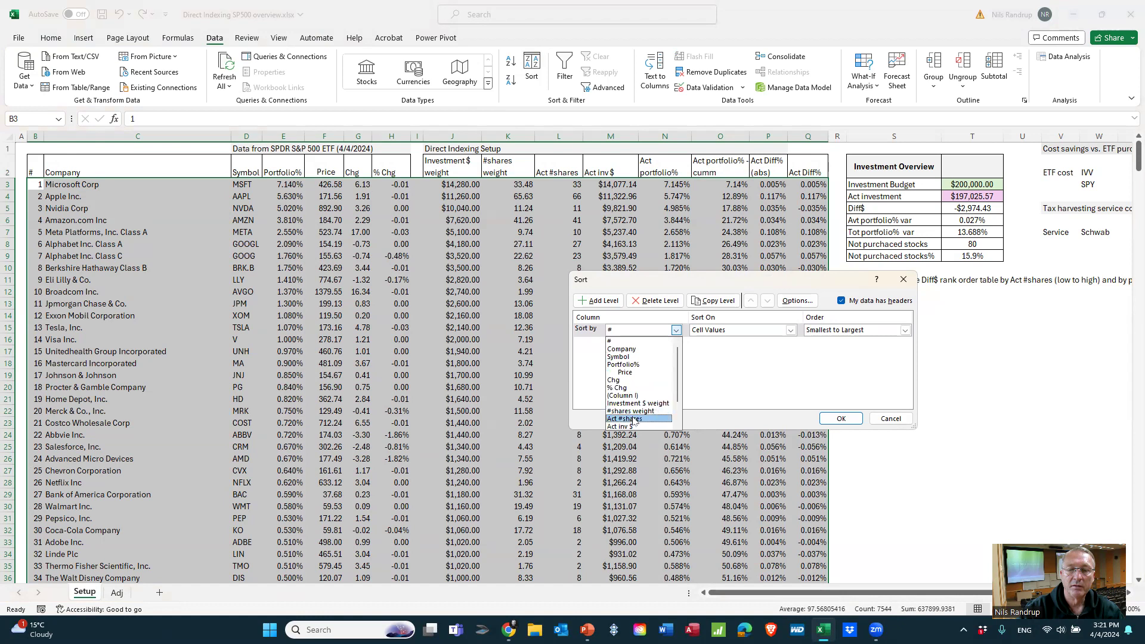
left_click(634, 420)
left_click(847, 421)
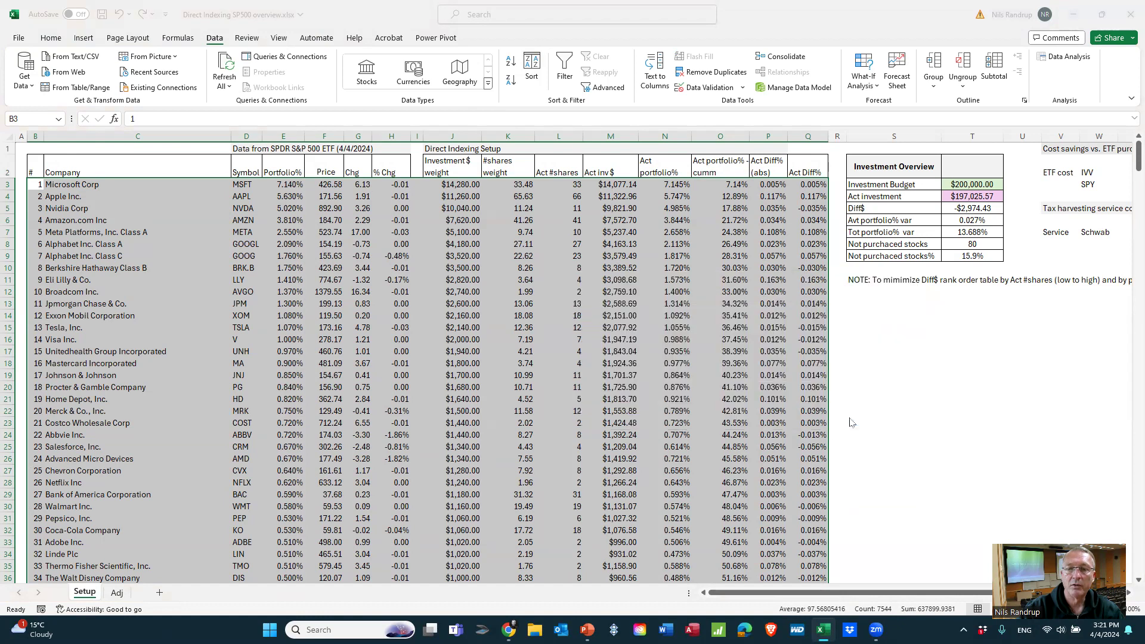
Try sorting the stock table by Portfolio%, smallest to largest, with headers kept out, and undo the sort
left_click(571, 183)
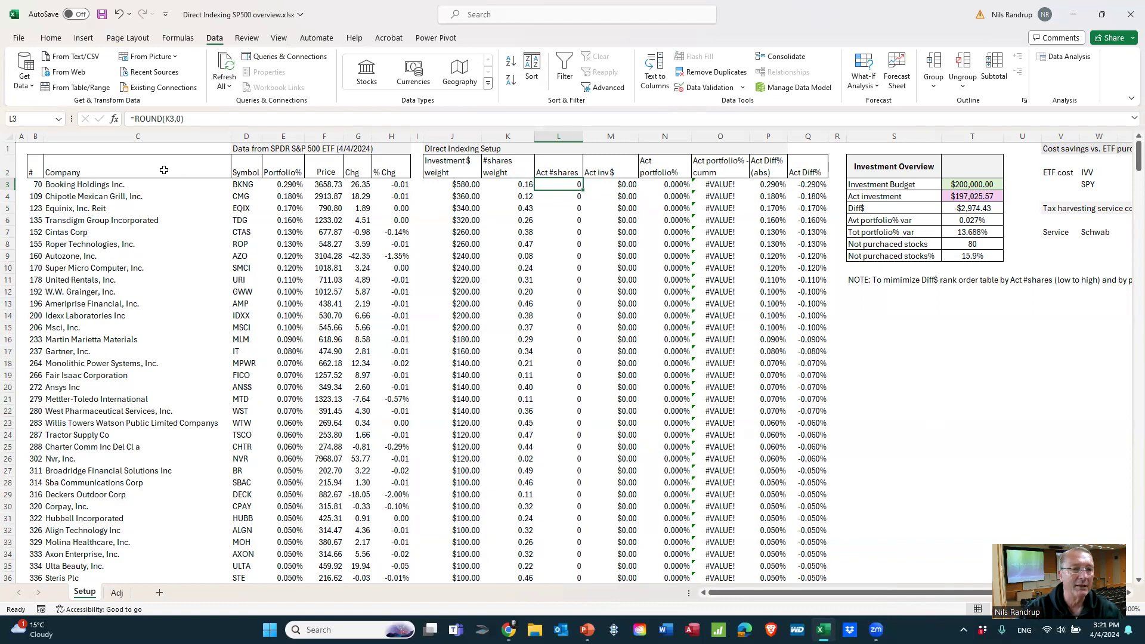
left_click_drag(32, 171, 836, 472)
scroll(310, 329, "up", 18)
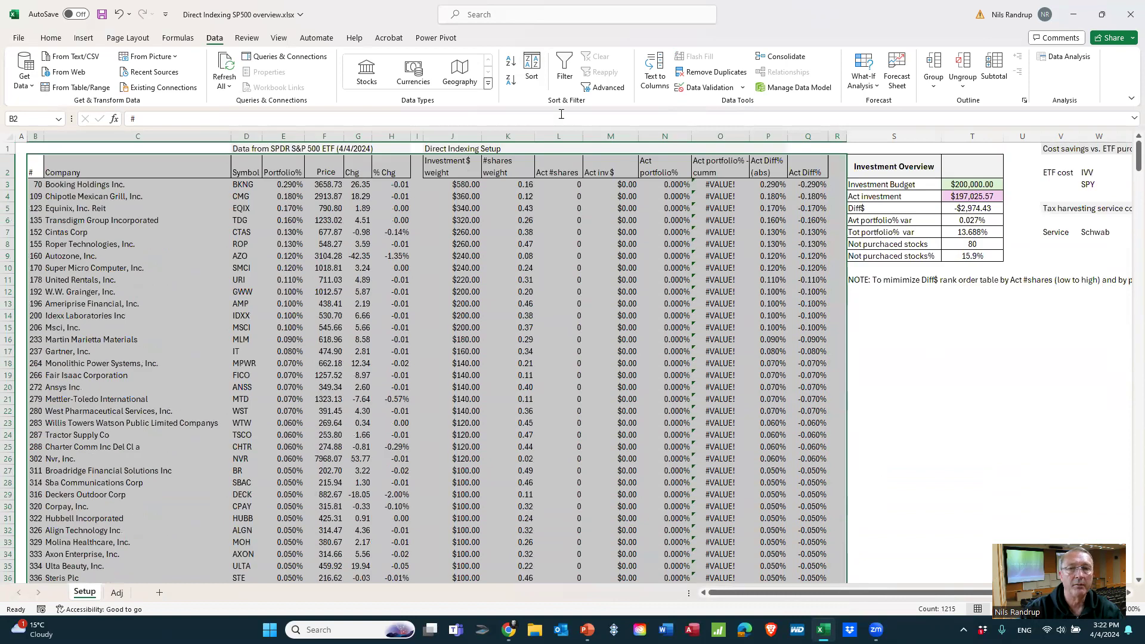
left_click(531, 68)
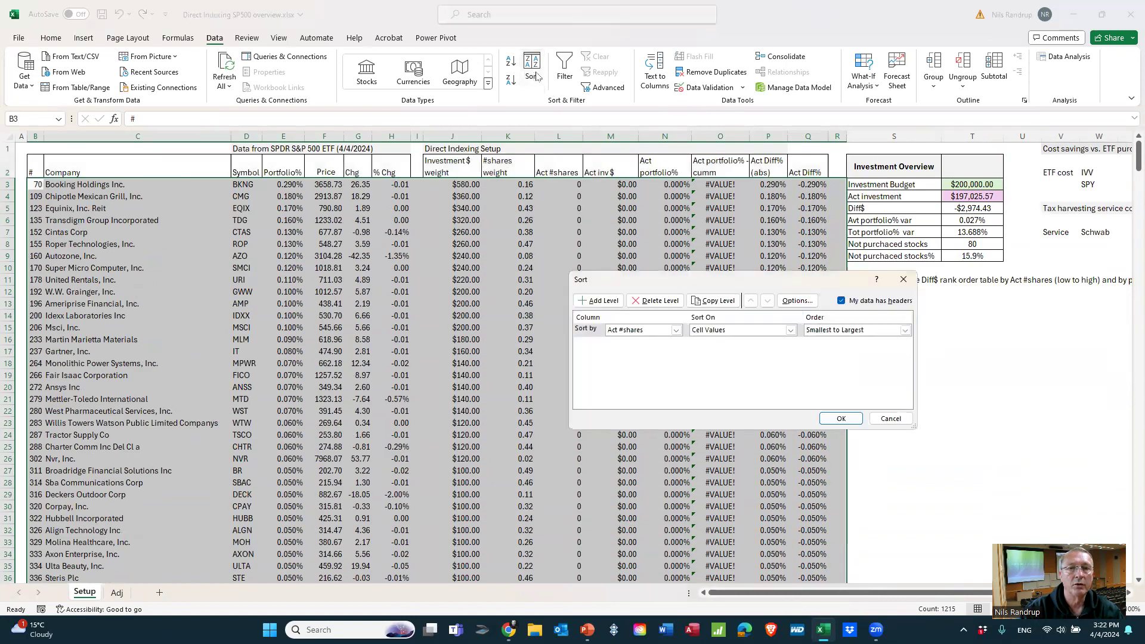
left_click(676, 330)
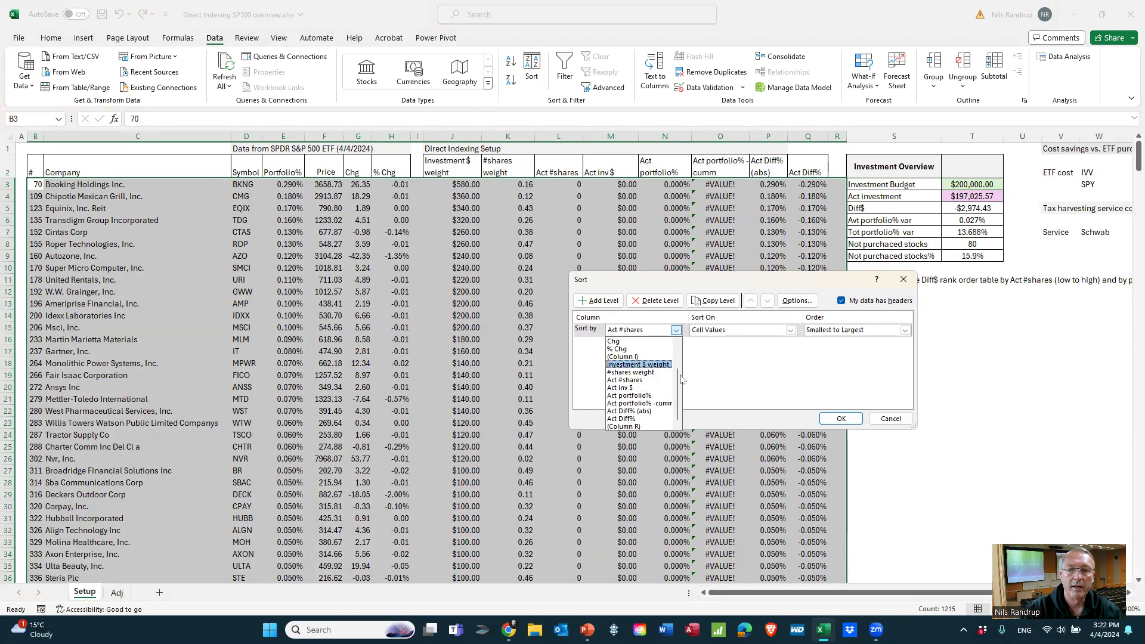
left_click_drag(680, 382, 682, 362)
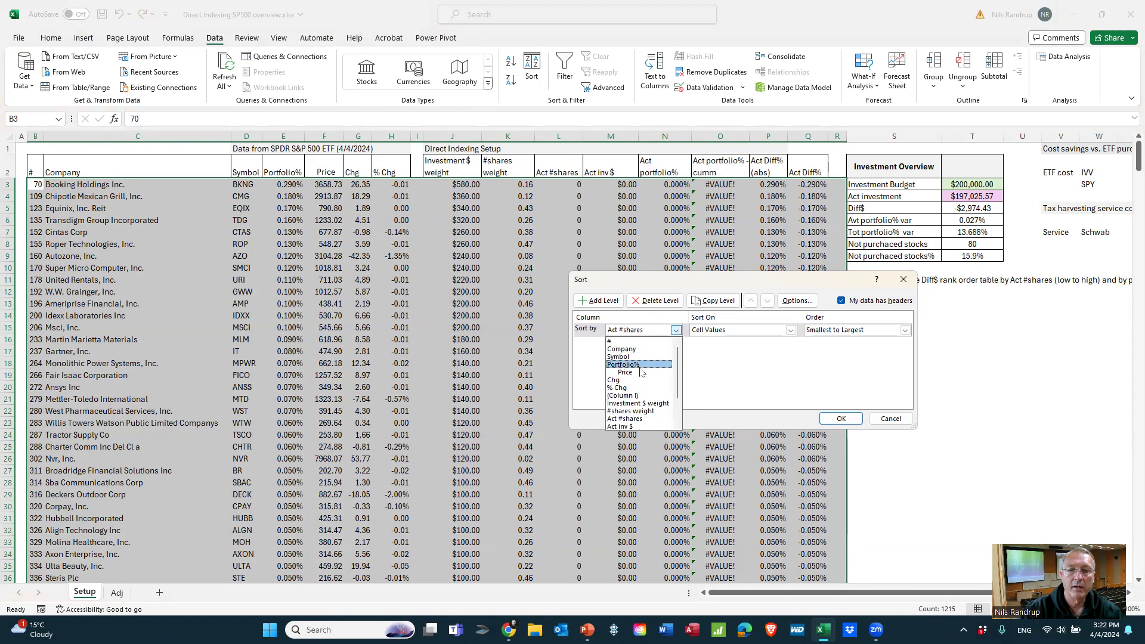
left_click(639, 365)
left_click(840, 419)
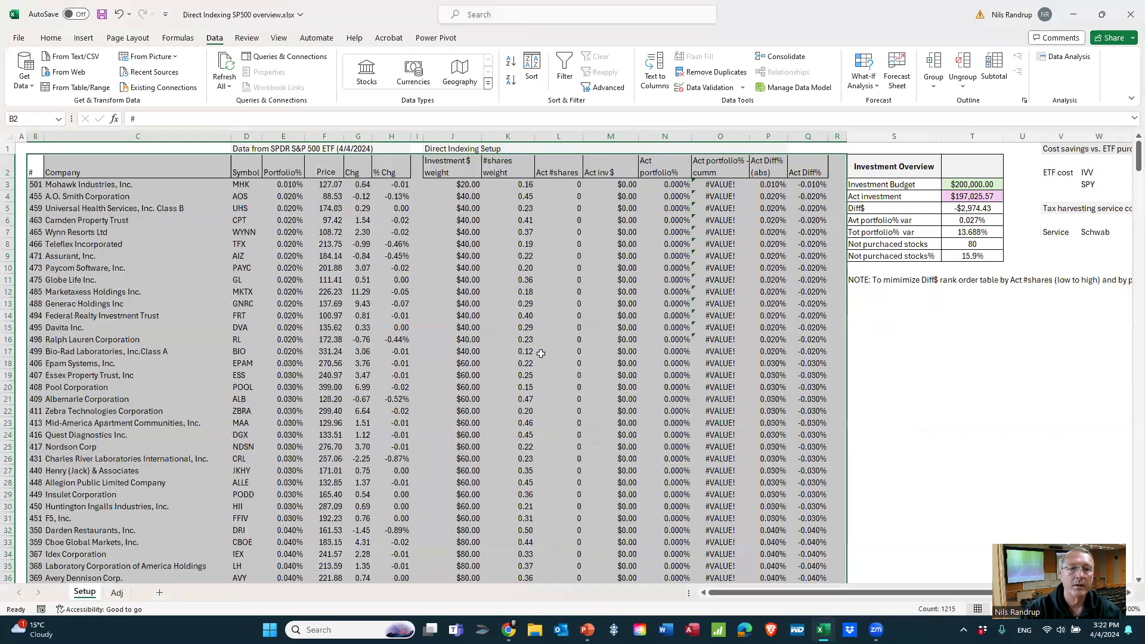
left_click(577, 185)
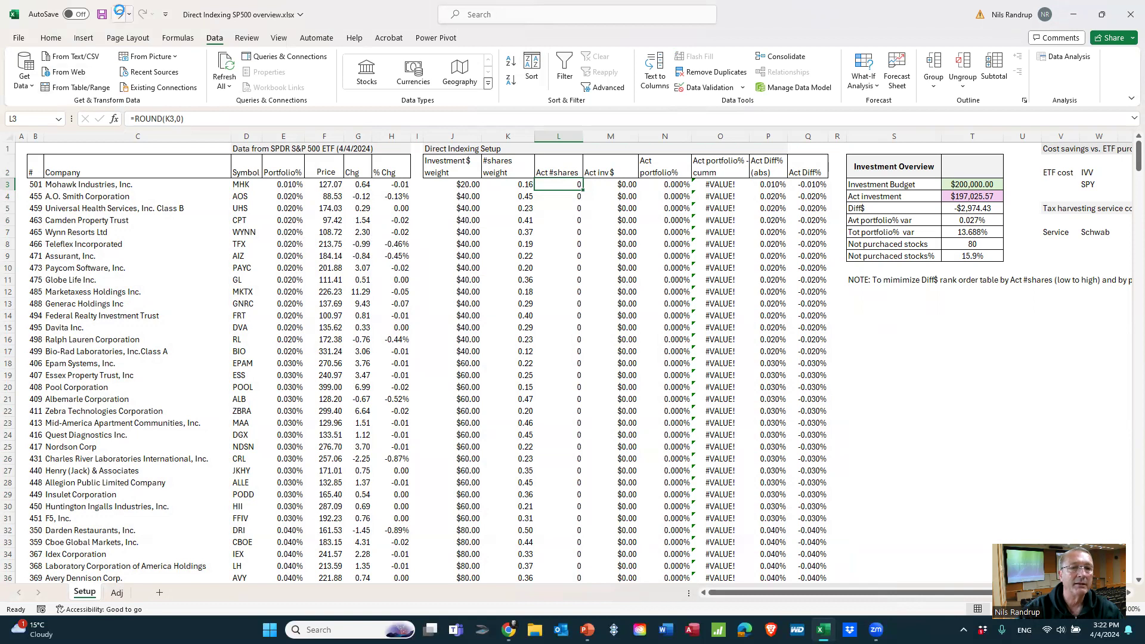
left_click(118, 14)
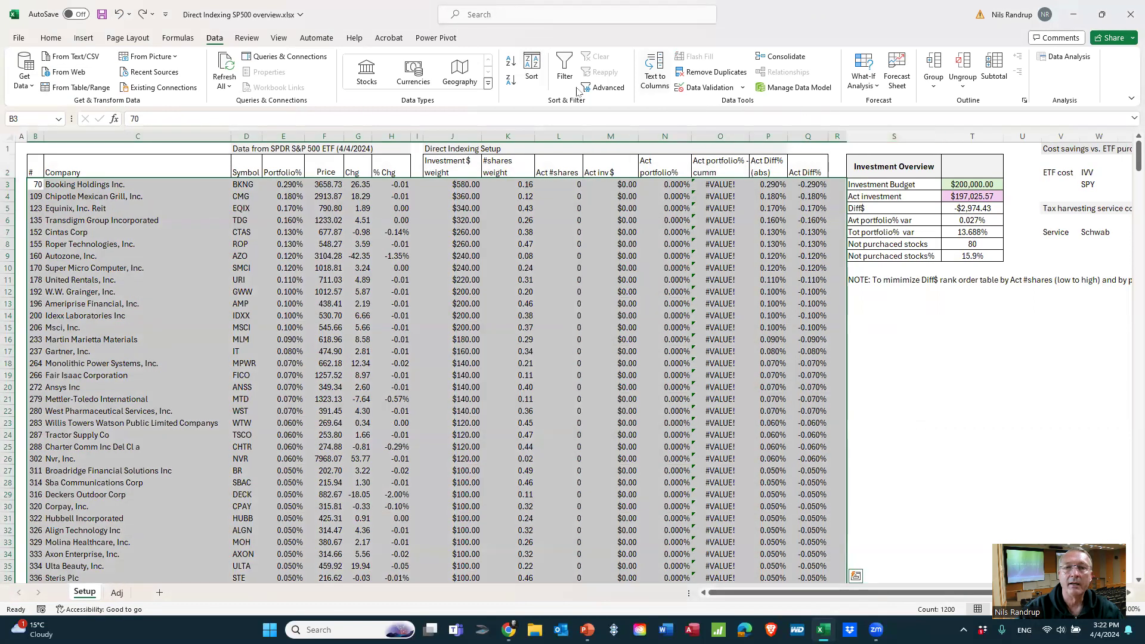
Try sorting the selected stock rows by the 0 column, largest to smallest
left_click(530, 67)
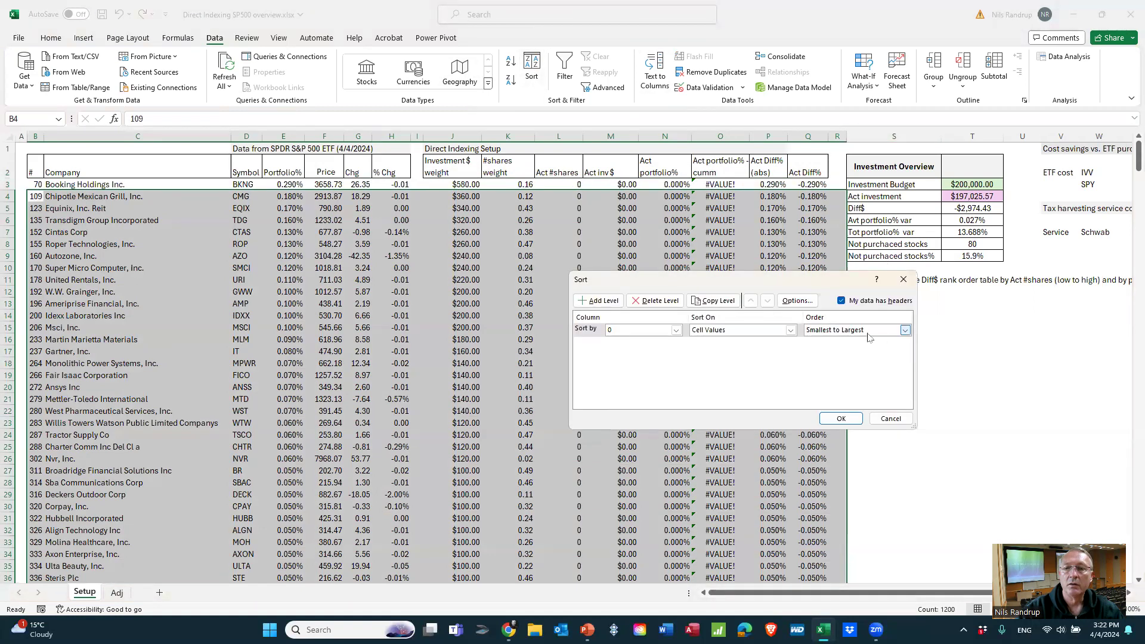
left_click(868, 335)
left_click(835, 348)
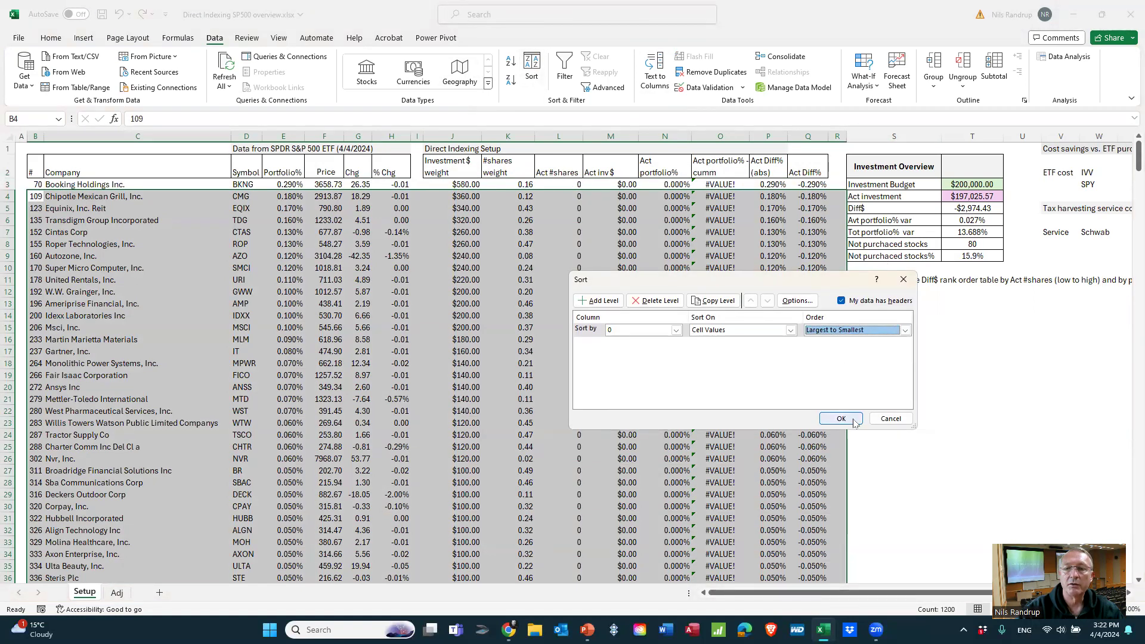
left_click(851, 421)
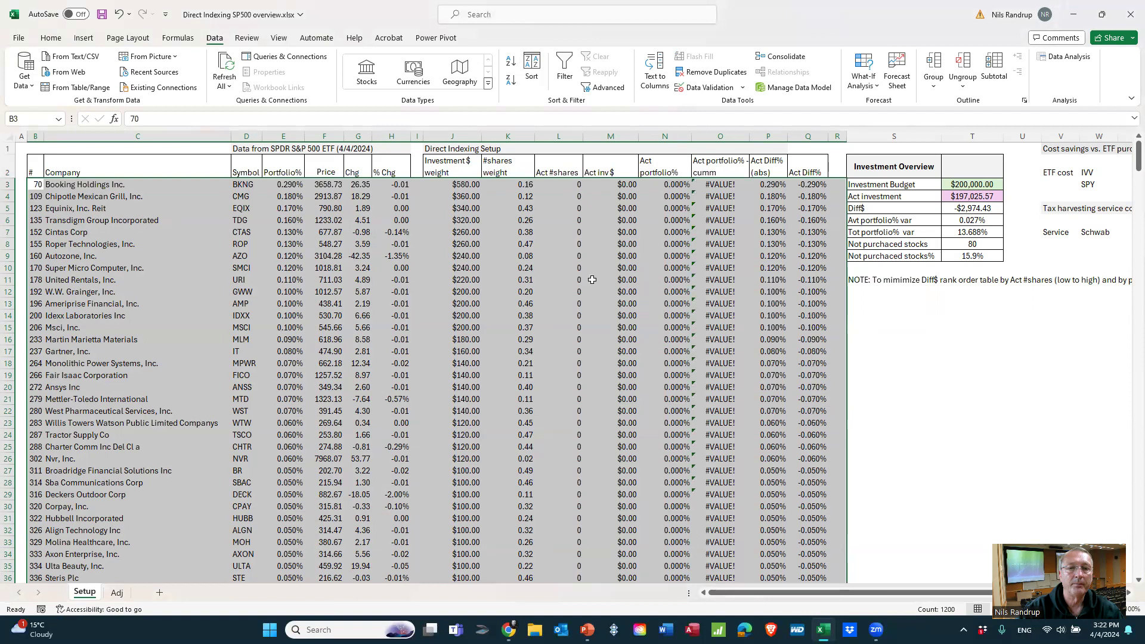
Override the Act #shares value of Chipotle Mexican Grill with 1 and inspect the Diff$ cell in the Investment Overview
left_click(577, 206)
left_click(289, 184)
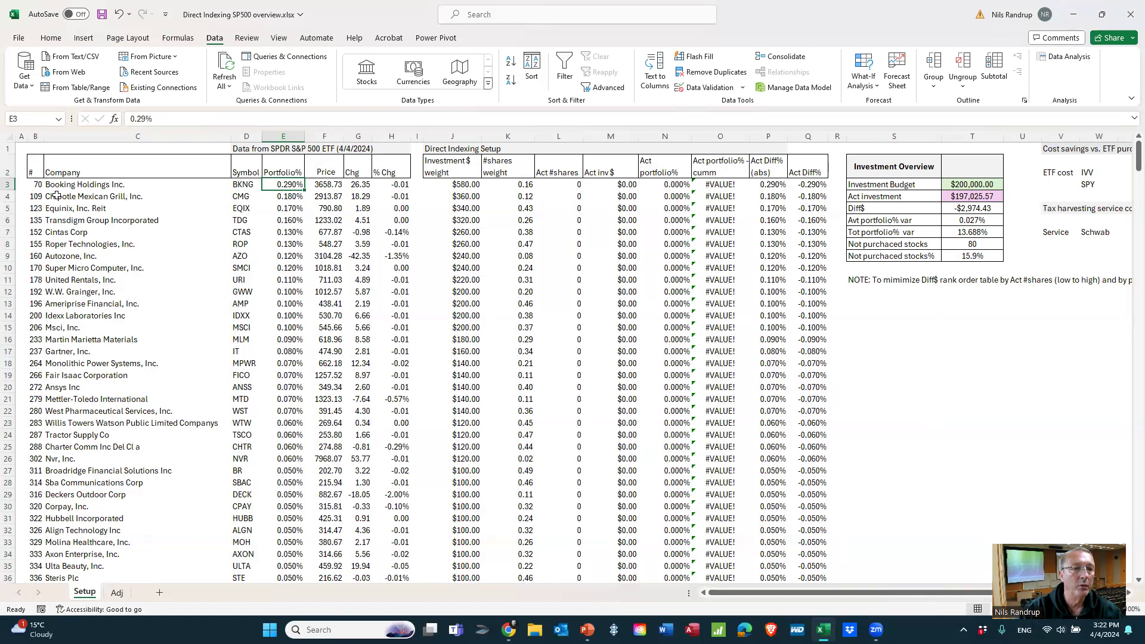
left_click(561, 184)
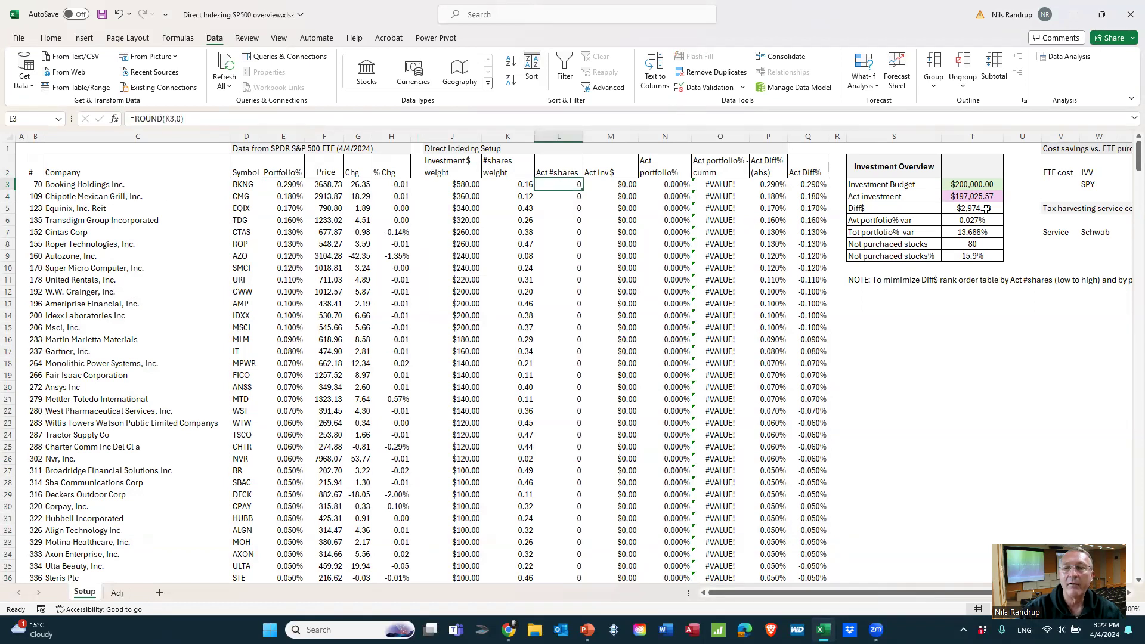
left_click(335, 185)
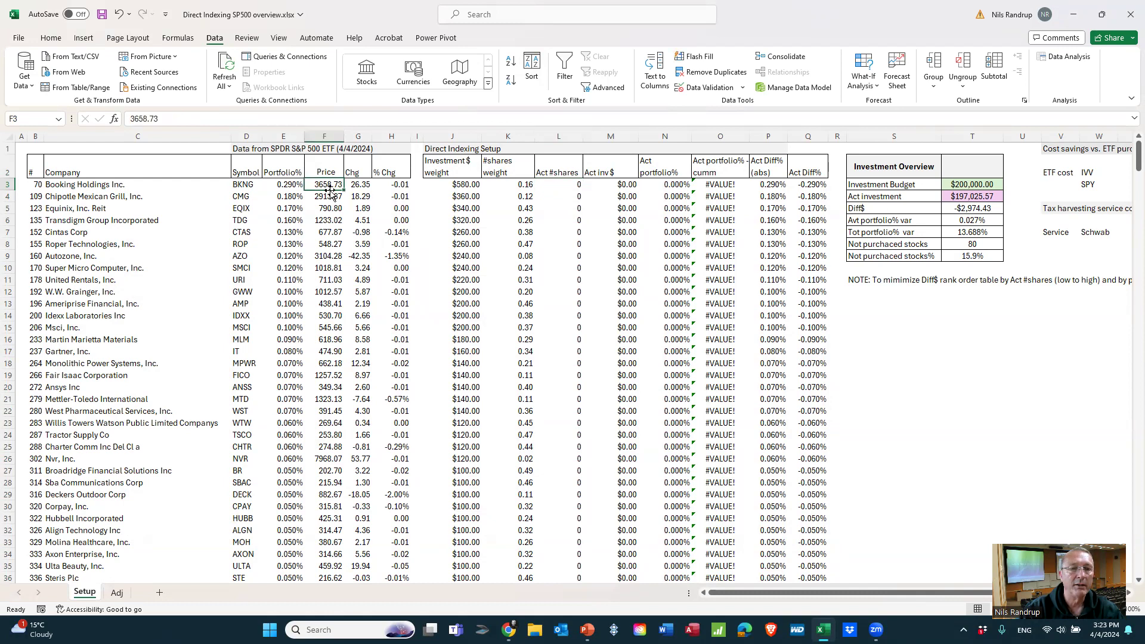
left_click(575, 195)
type("1")
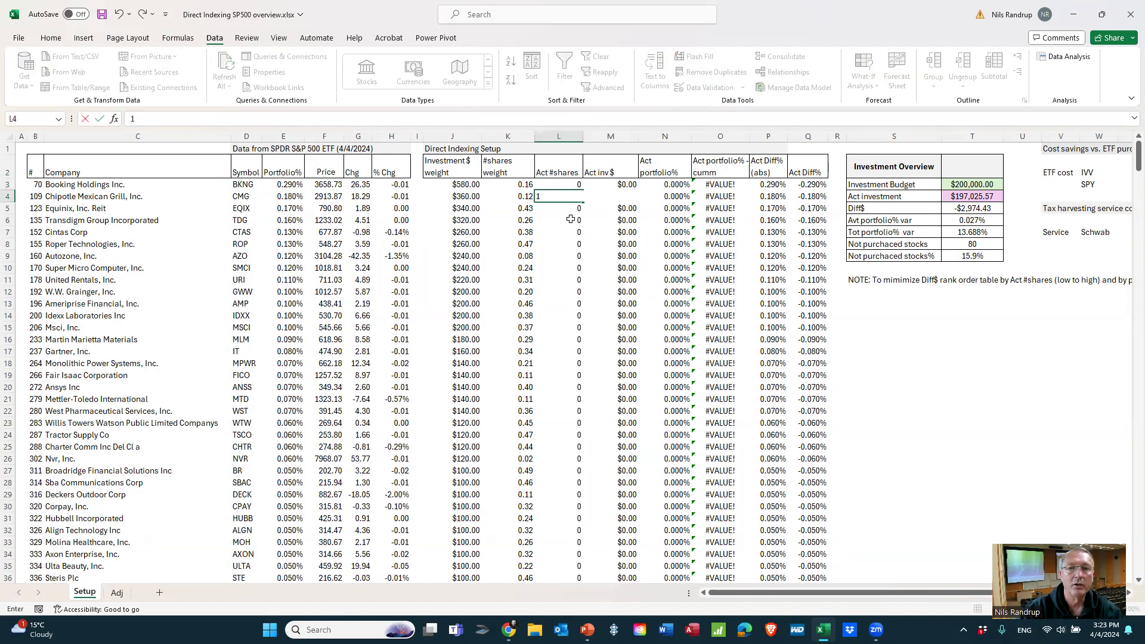
left_click(950, 353)
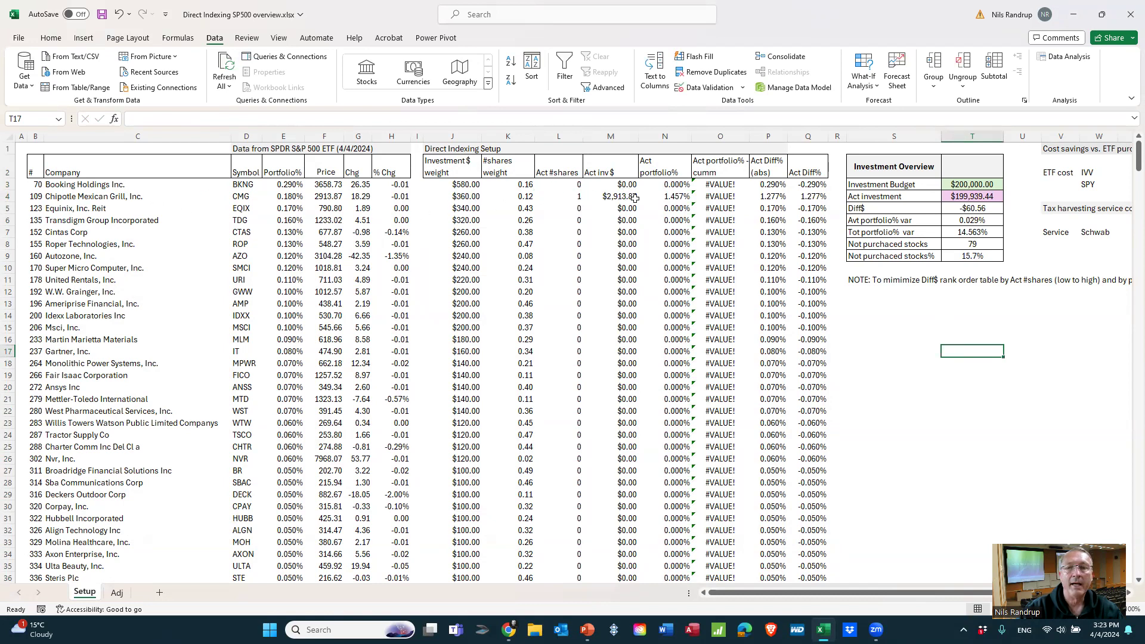
left_click(997, 206)
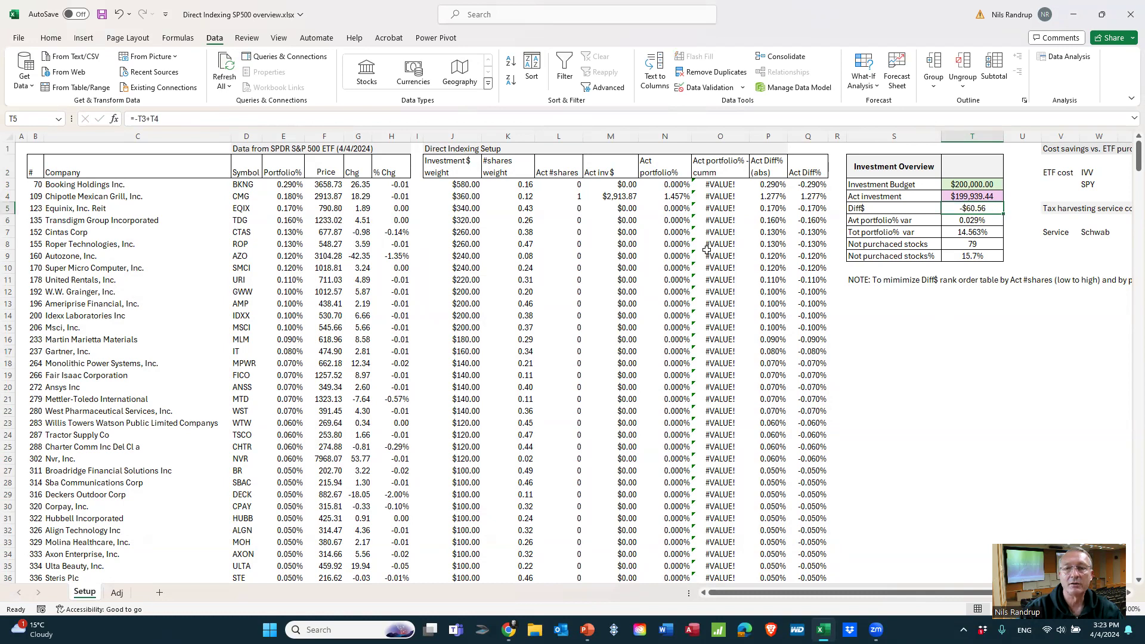
Fill the Act #shares cell of Chipotle Mexican Grill with the standard orange colour
left_click(571, 195)
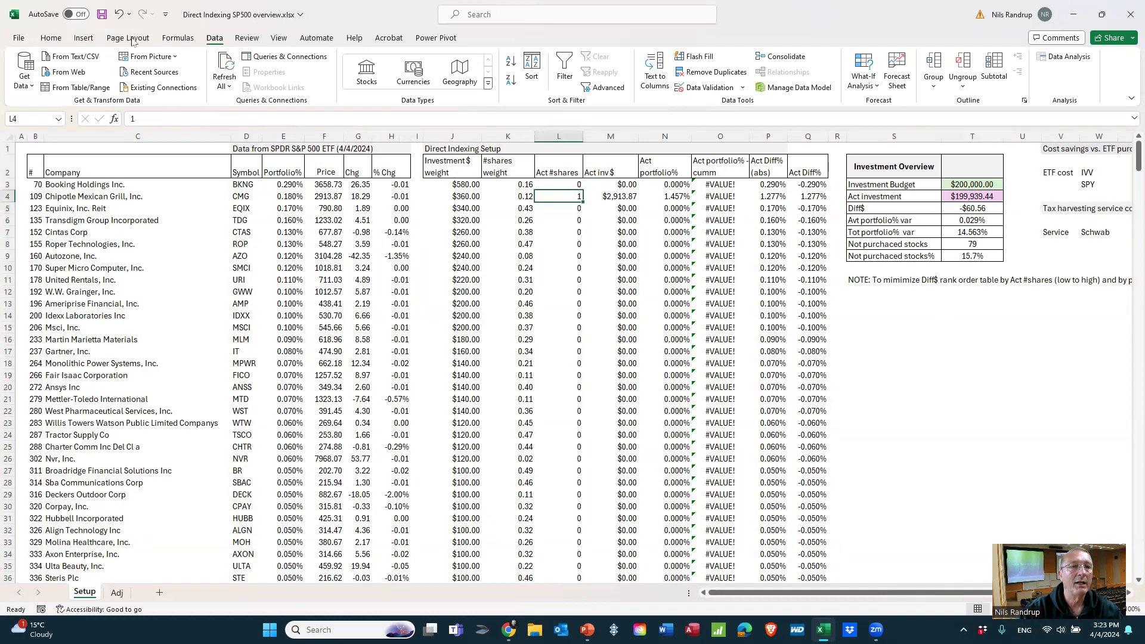
left_click(51, 38)
left_click(215, 80)
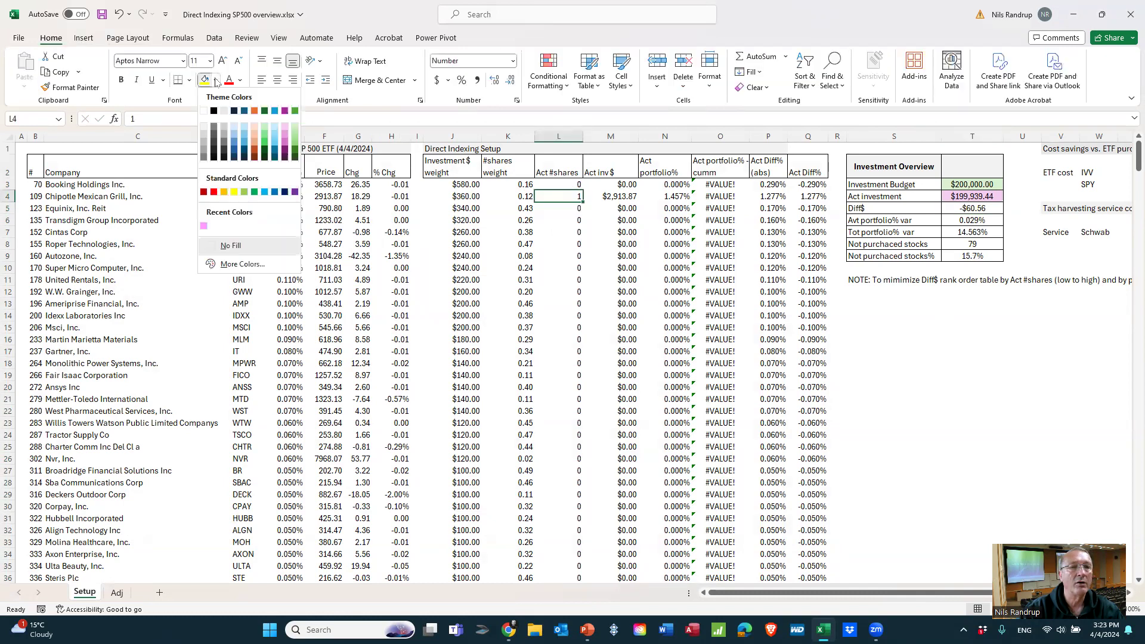
left_click(230, 194)
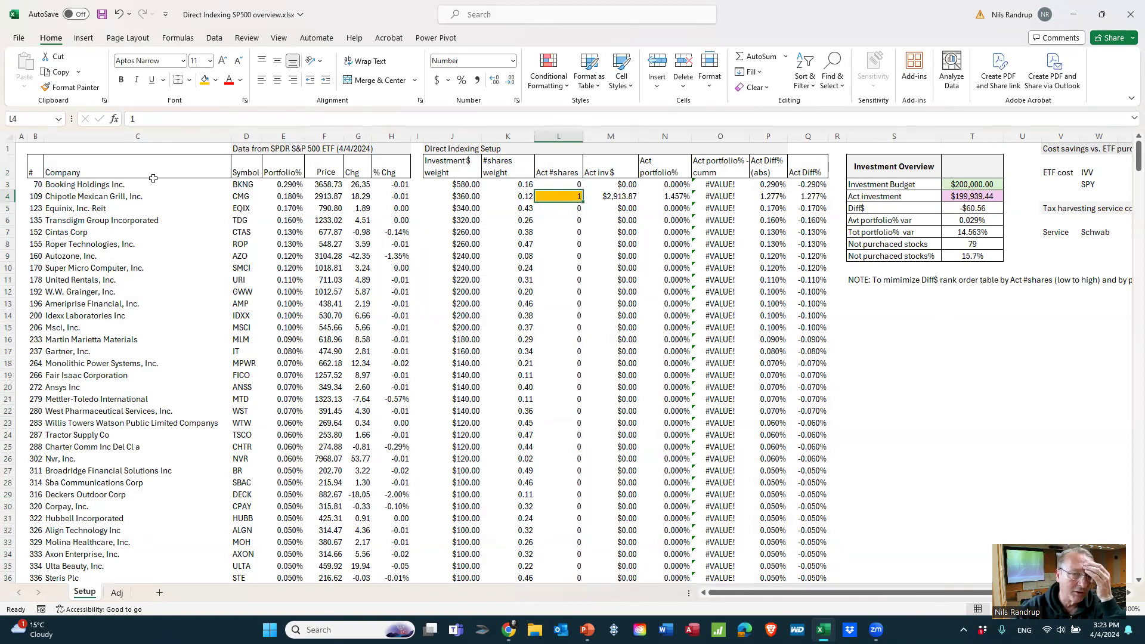
Select the whole stock table from the header row to the last company and sort it by #, largest to smallest
left_click_drag(33, 163, 826, 614)
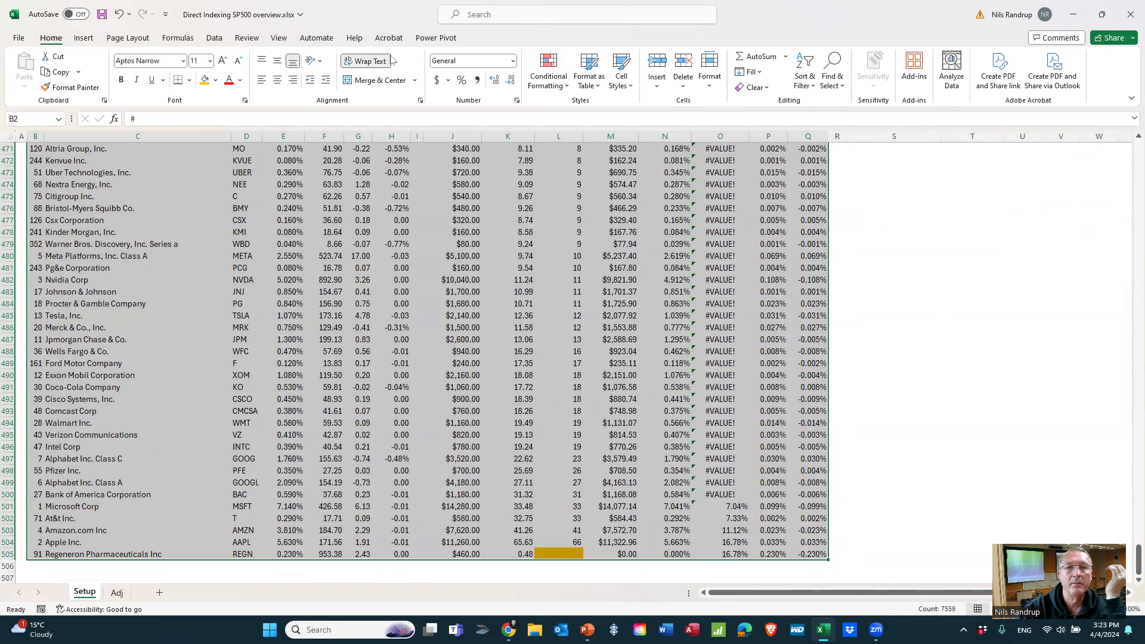
left_click(215, 37)
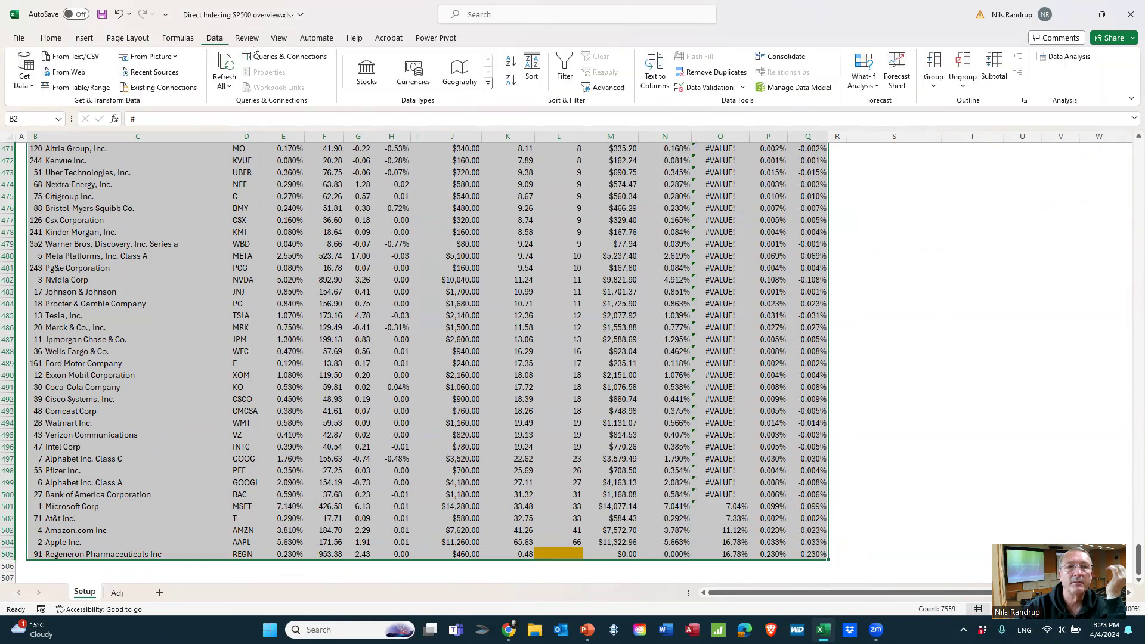
left_click(531, 68)
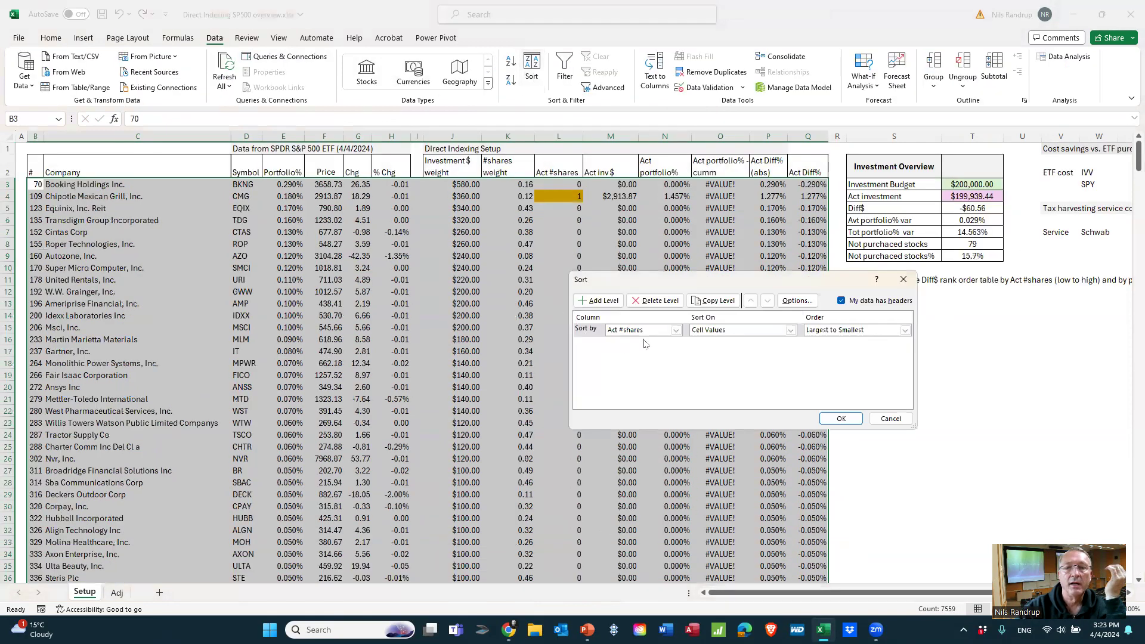
left_click(676, 331)
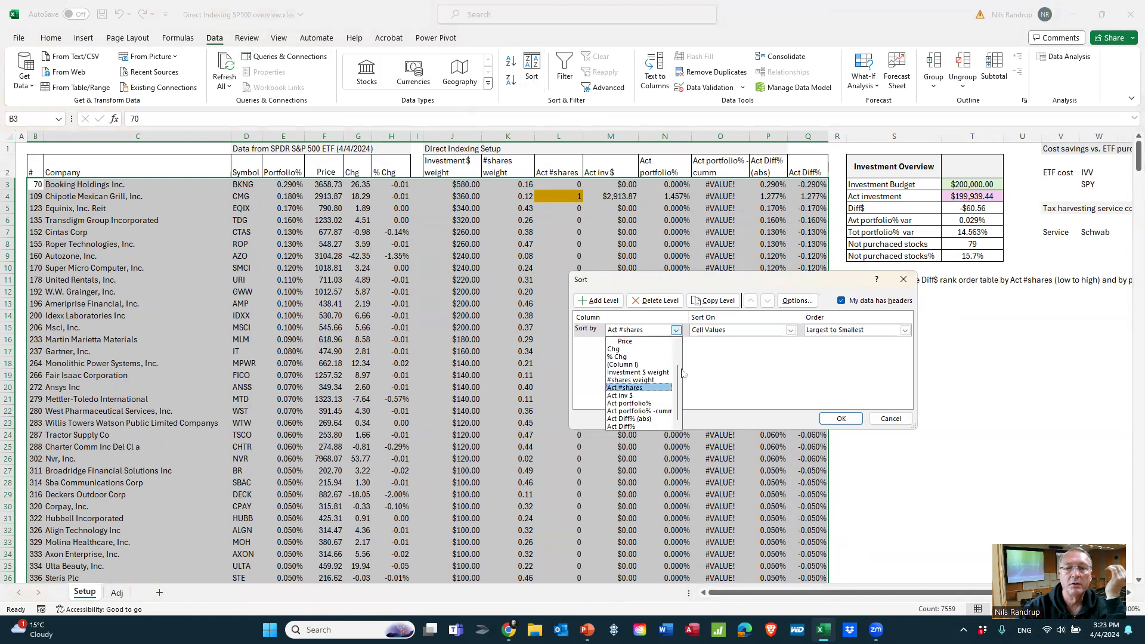
scroll(644, 348, "up", 2)
left_click(627, 341)
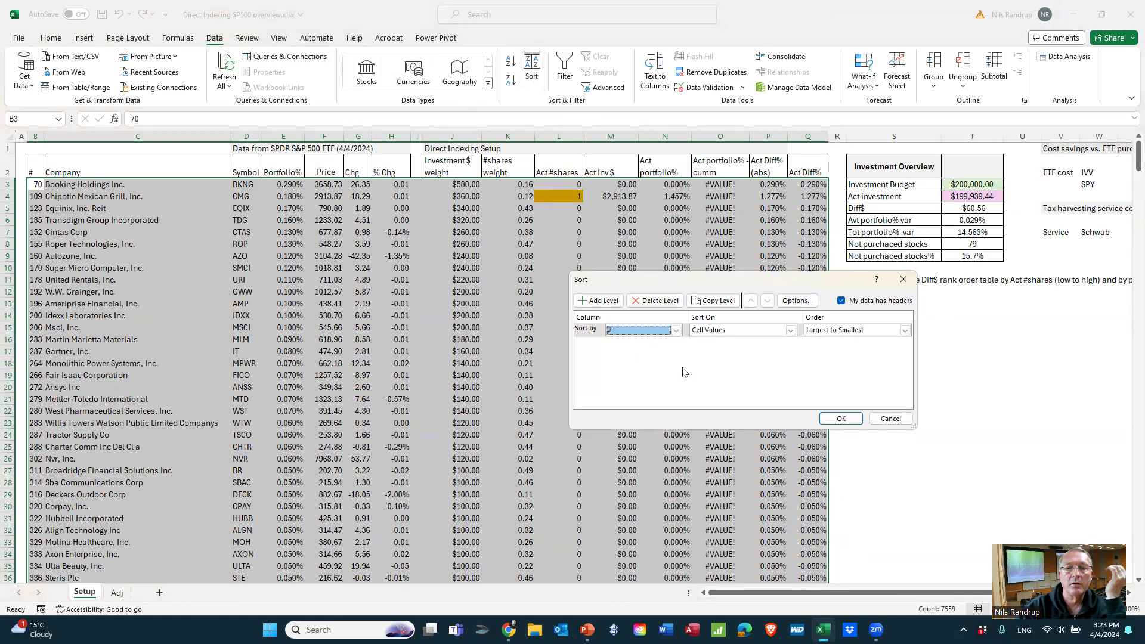
left_click(841, 418)
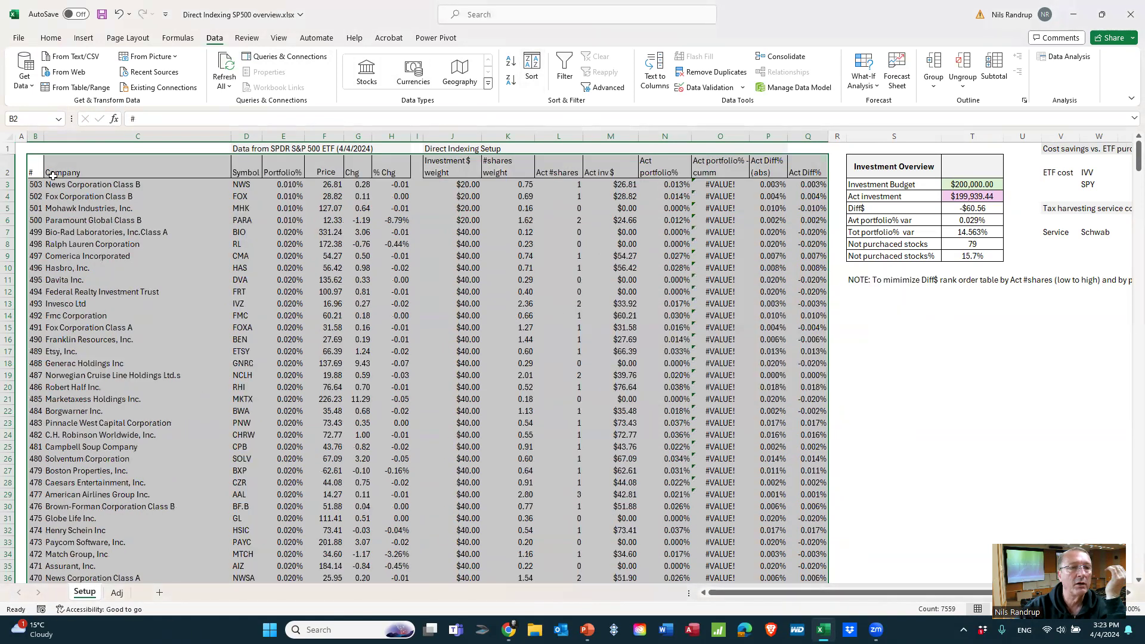
Re-sort the table by #, smallest to largest, and clear the table selection
left_click(525, 78)
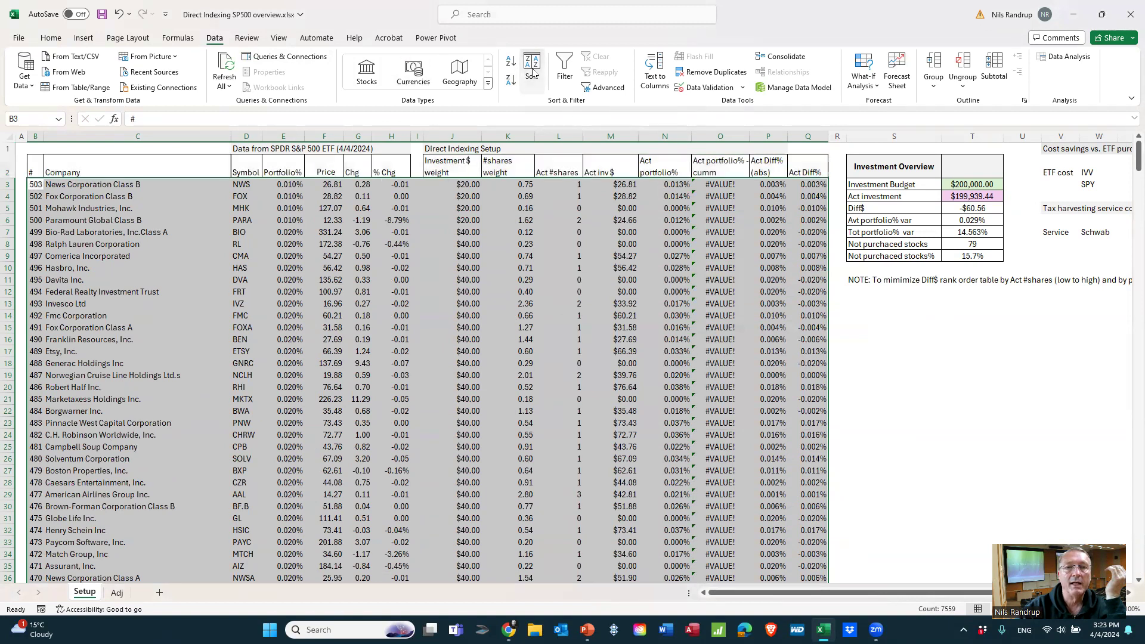
left_click(835, 330)
left_click(833, 341)
left_click(841, 418)
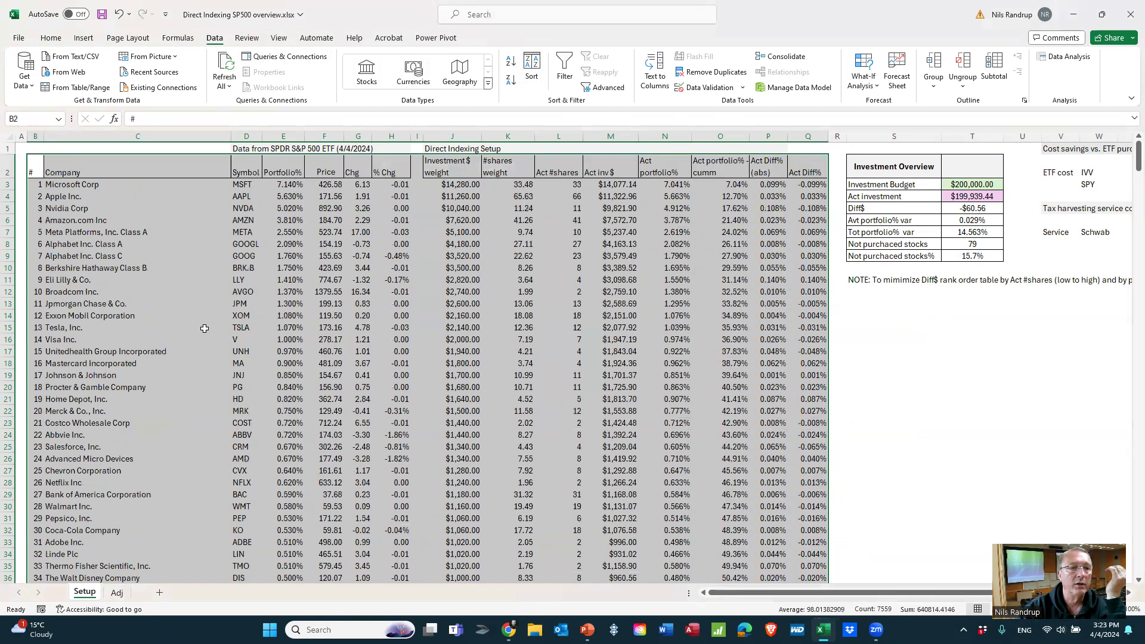
left_click(137, 351)
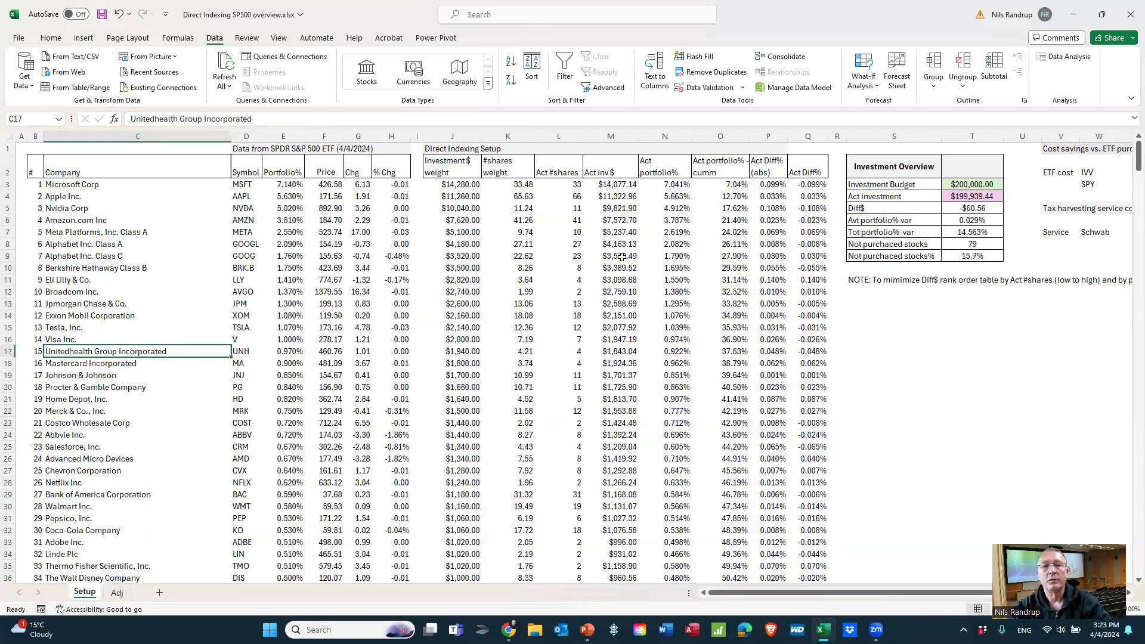
Review the top companies, their Act #shares, and the budget, not purchased stocks and average portfolio variance cells in the Investment Overview
left_click_drag(48, 189, 92, 365)
left_click_drag(565, 185, 561, 352)
left_click(990, 186)
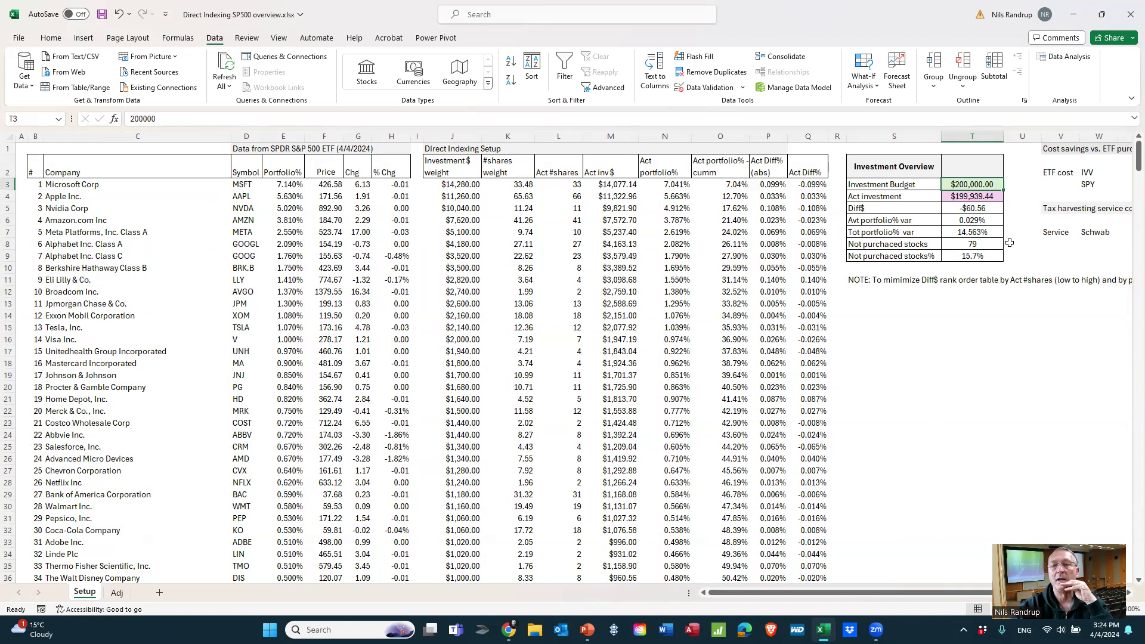
left_click(985, 243)
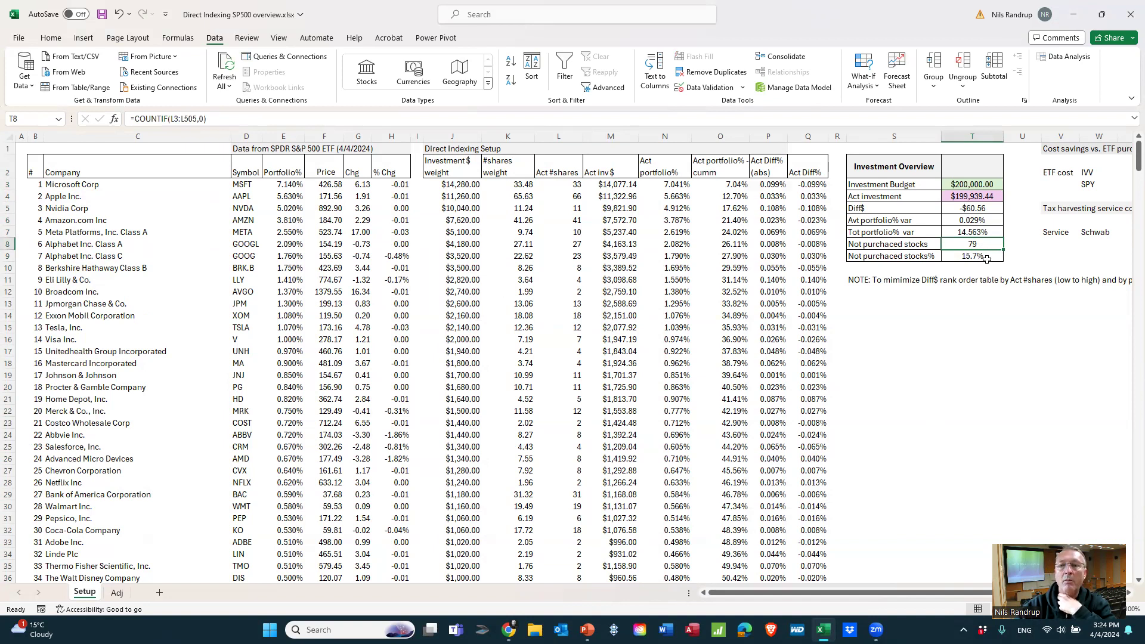
left_click(987, 256)
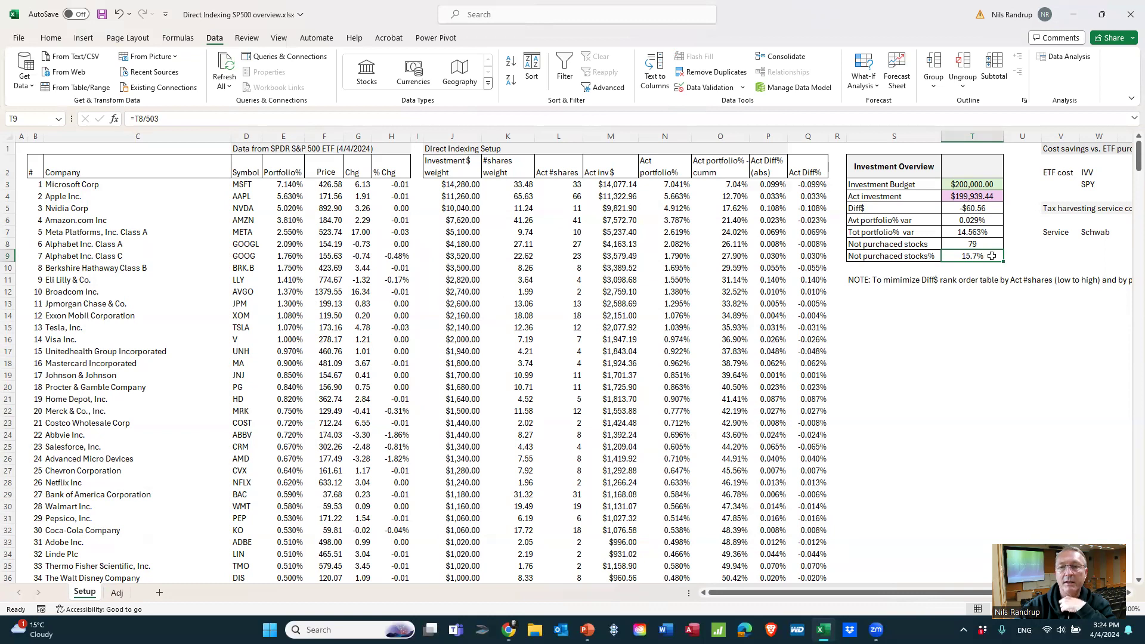
left_click(988, 220)
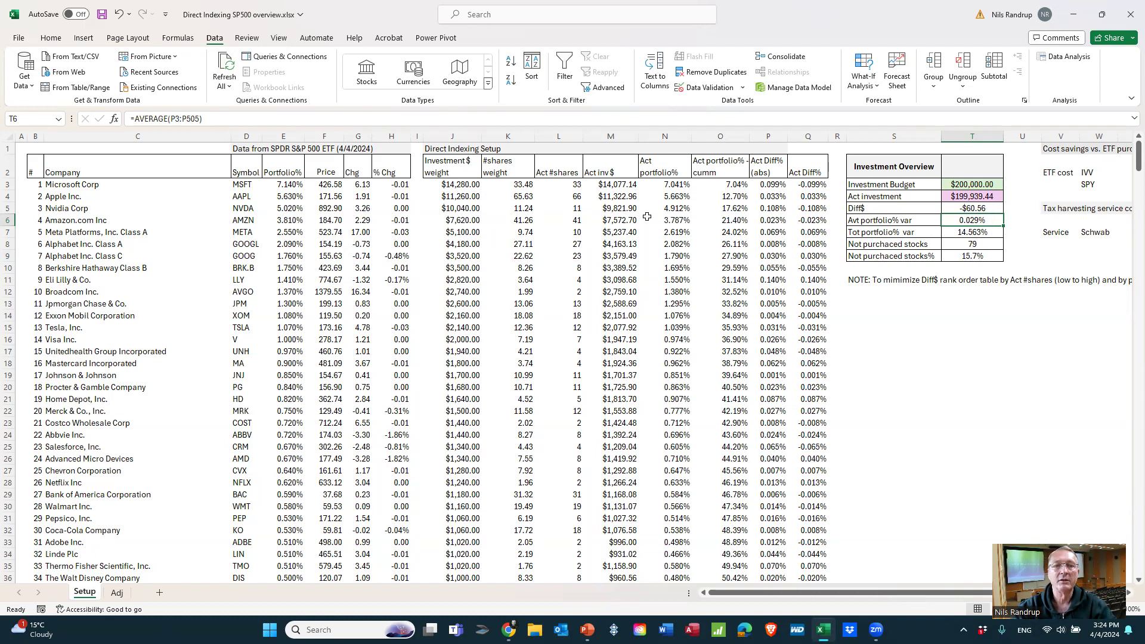
Highlight the Act #shares, Symbol and Price entries of the top-ranked companies in turn for review
left_click_drag(575, 182, 576, 268)
left_click_drag(244, 182, 241, 293)
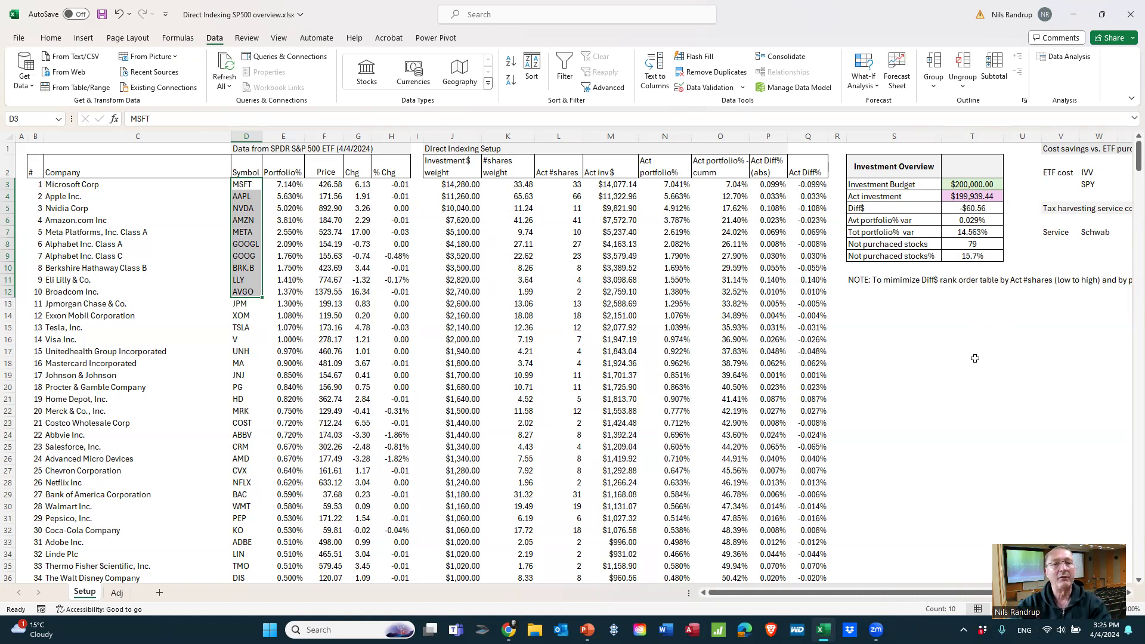
left_click_drag(325, 185, 325, 326)
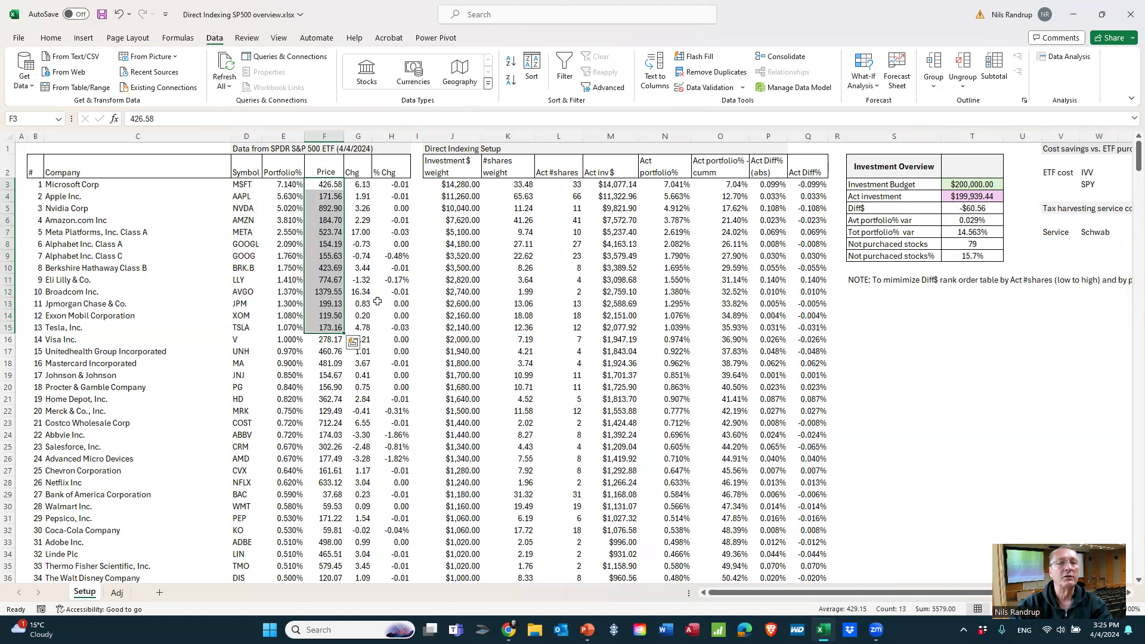
Insert five blank columns at R through V, between the direct indexing table and the Investment Overview
left_click_drag(848, 139, 1057, 138)
left_click(878, 138)
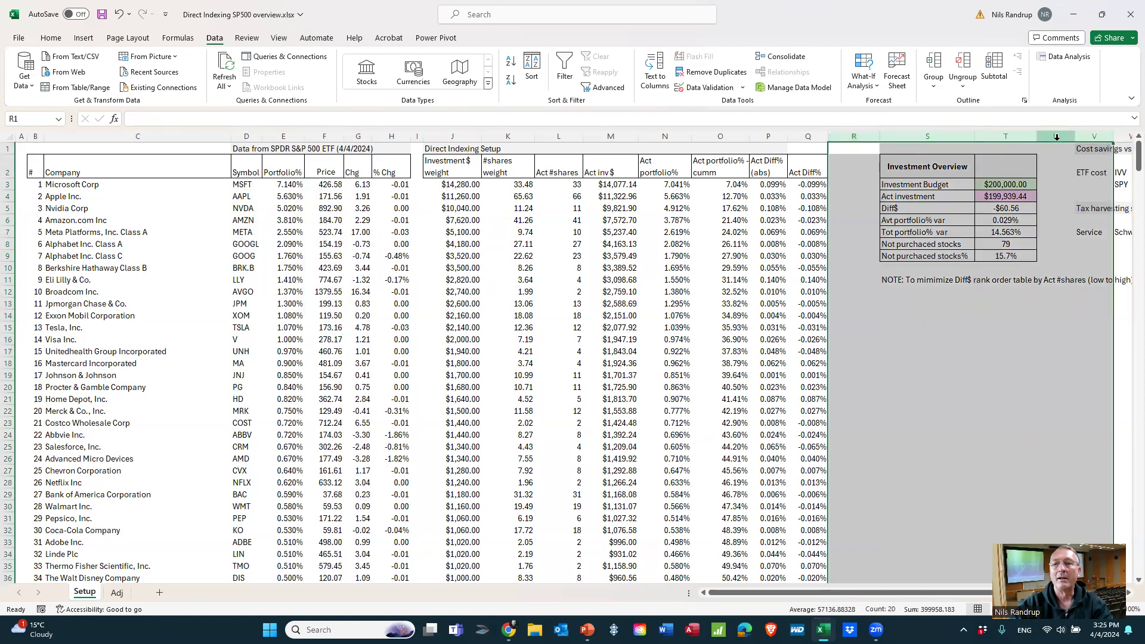
right_click(1057, 138)
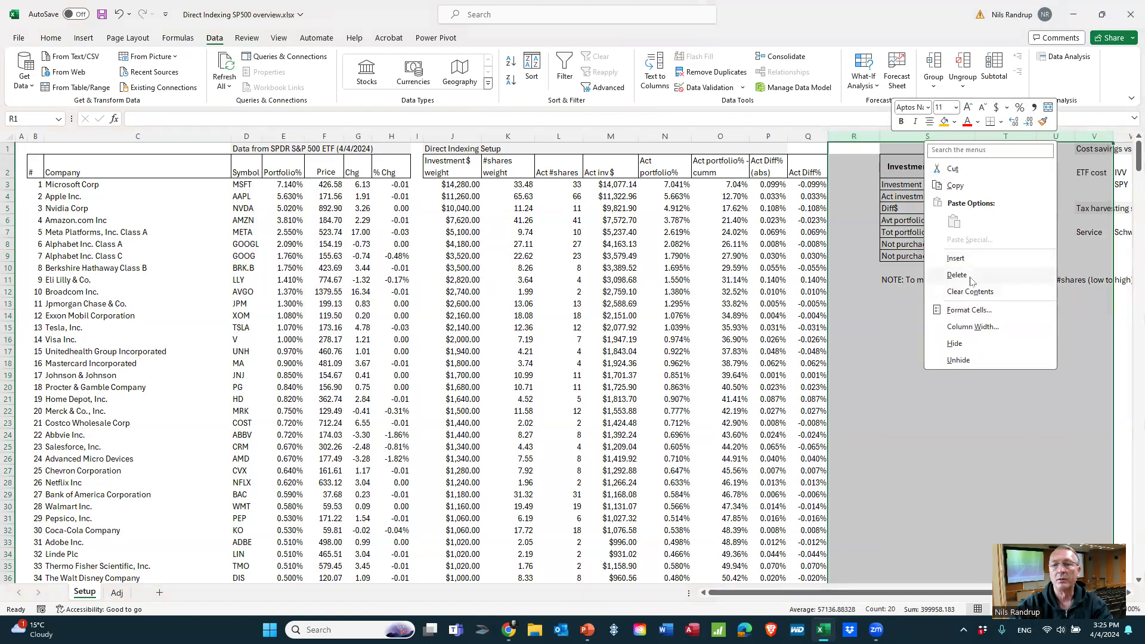
left_click(969, 259)
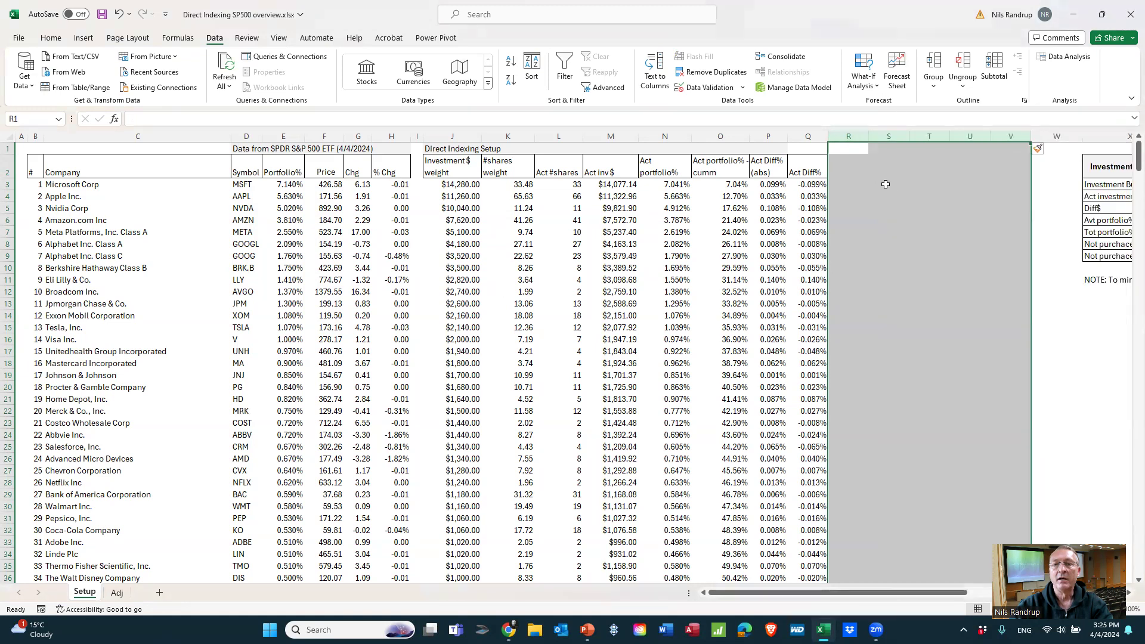
Add the header New Share price in S2 and enter a price of 400 for Microsoft in S3
left_click(885, 184)
left_click(892, 160)
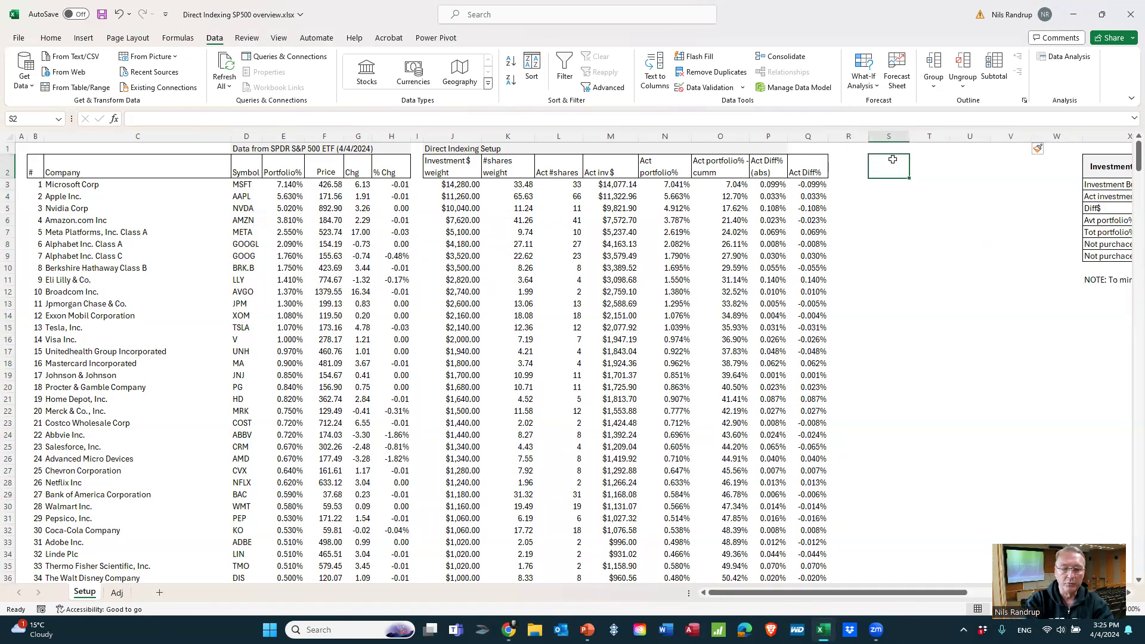
type("New Share price")
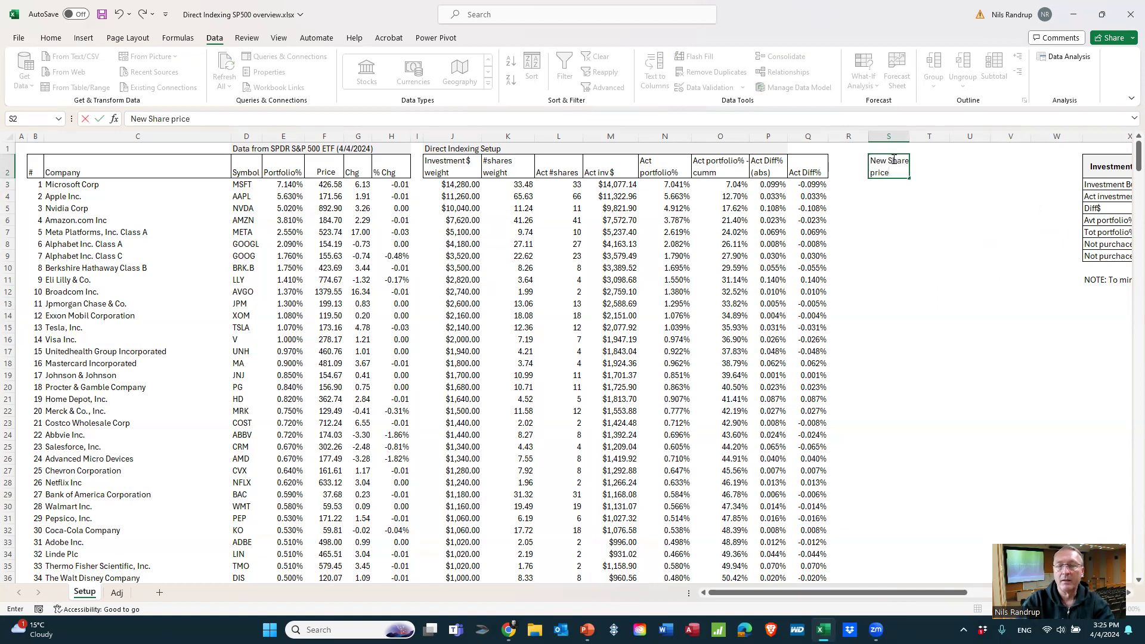
key("Return")
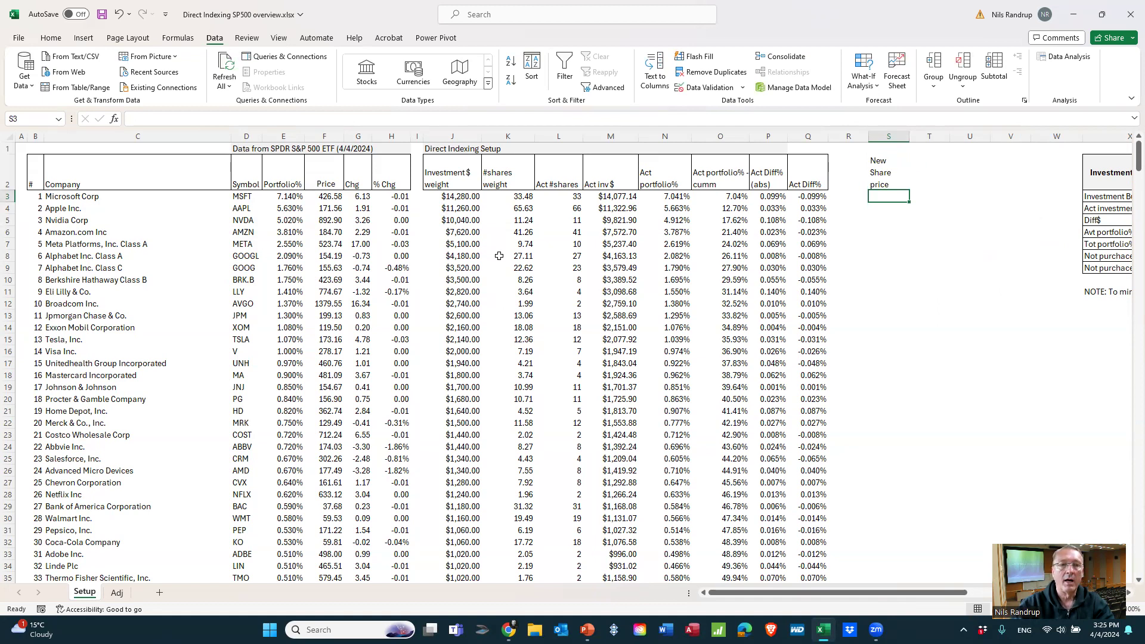
left_click(343, 196)
left_click(872, 197)
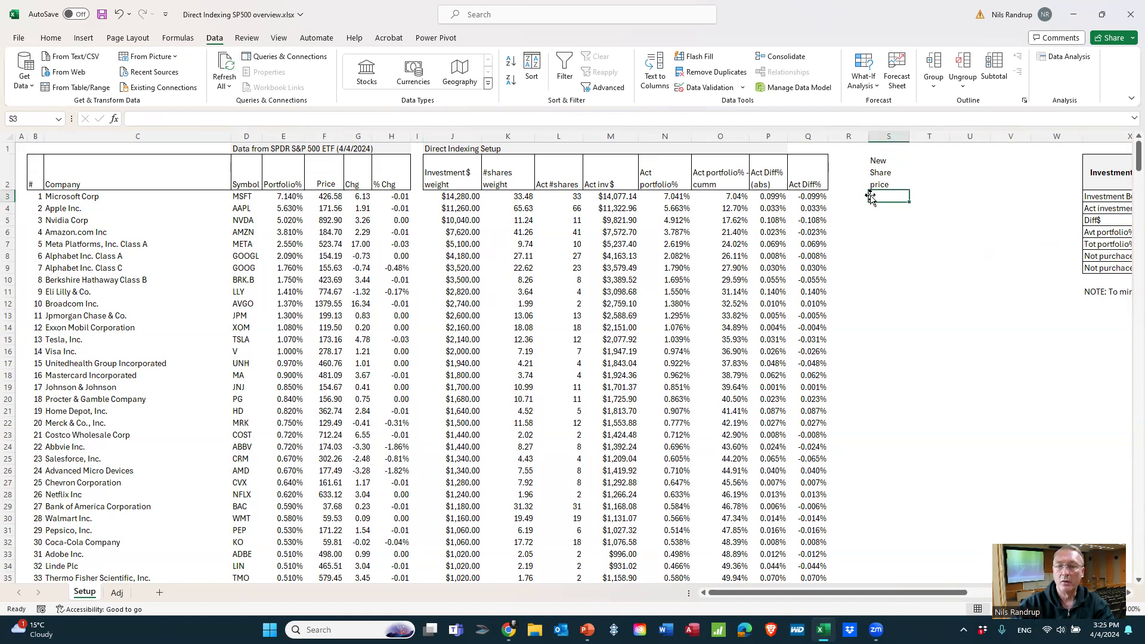
type("40%0")
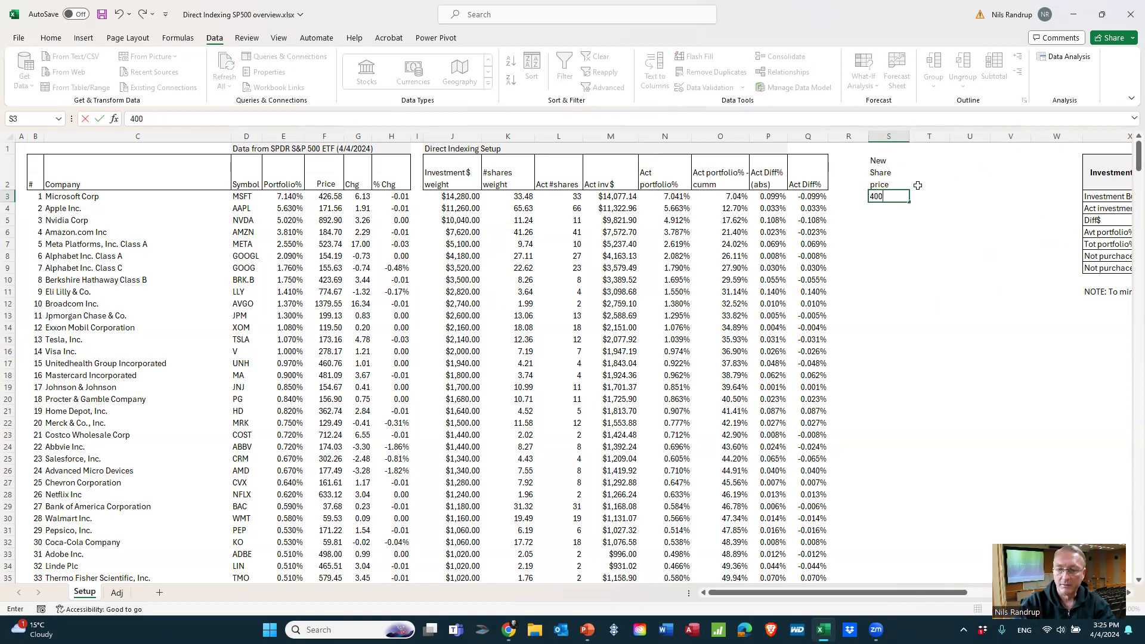
key("Return")
Format the cells S3:T8 as Number
mouse_move(897, 200)
left_mouse_down()
mouse_move(936, 218)
mouse_move(937, 283)
mouse_move(937, 257)
left_mouse_up()
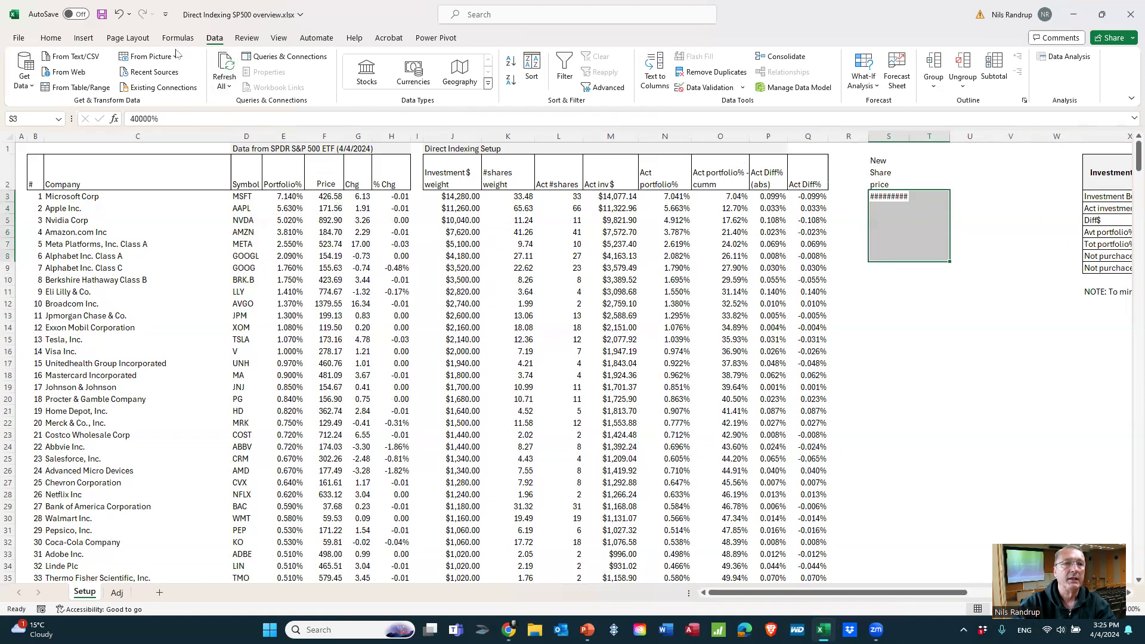
left_click(50, 38)
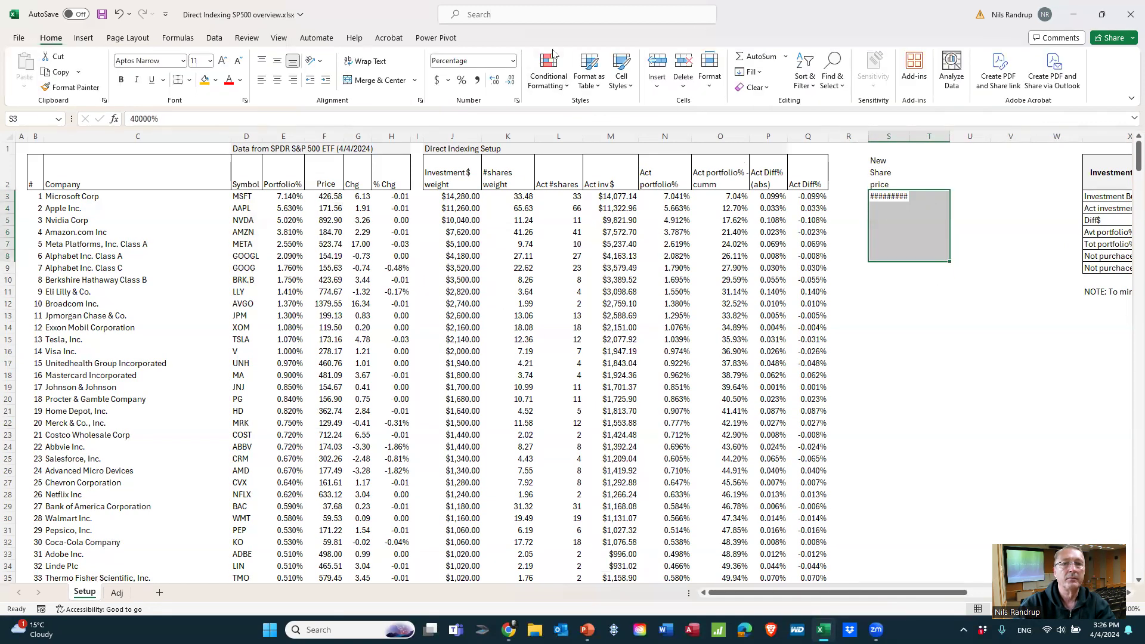
left_click(512, 61)
left_click(471, 114)
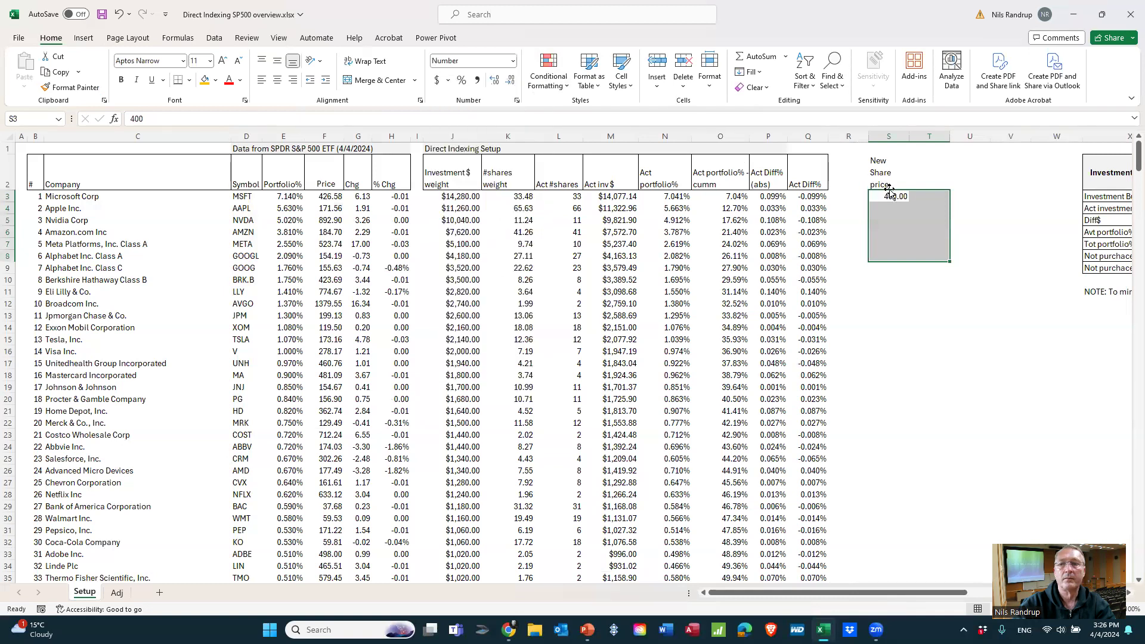
left_click(898, 197)
Add the header Diff in T2, beside New Share price
left_click(923, 179)
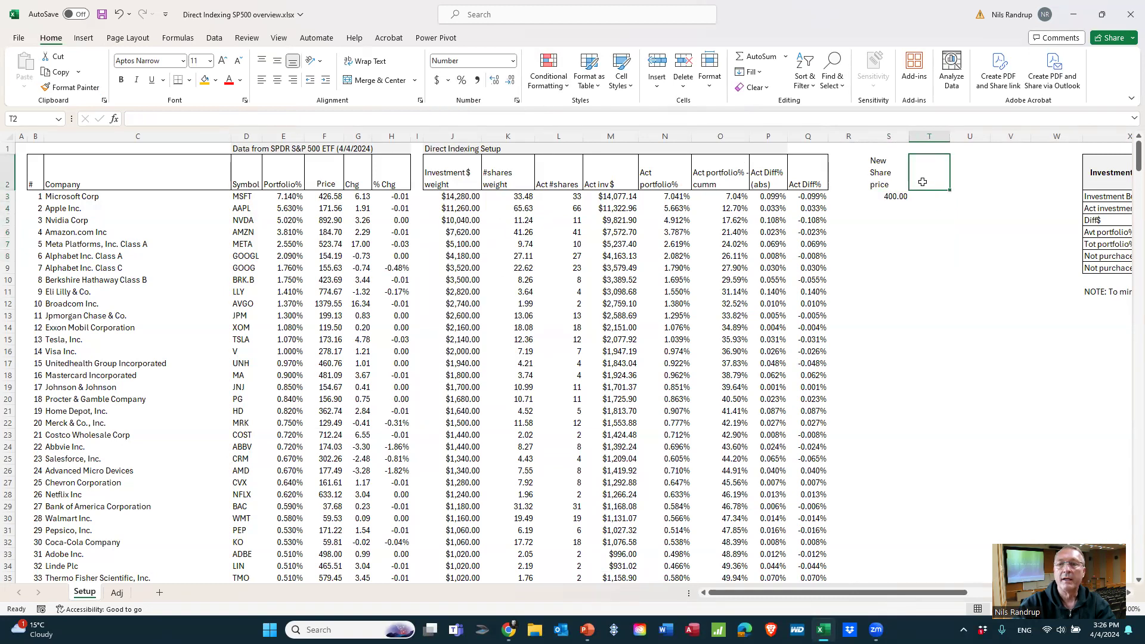
type("Diff")
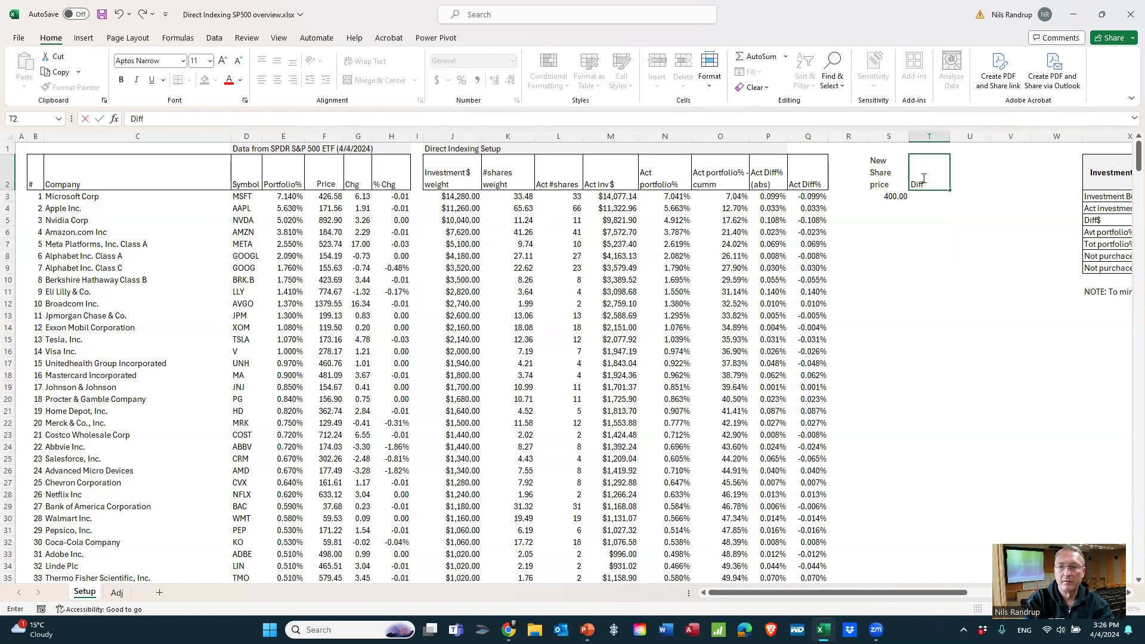
key("Return")
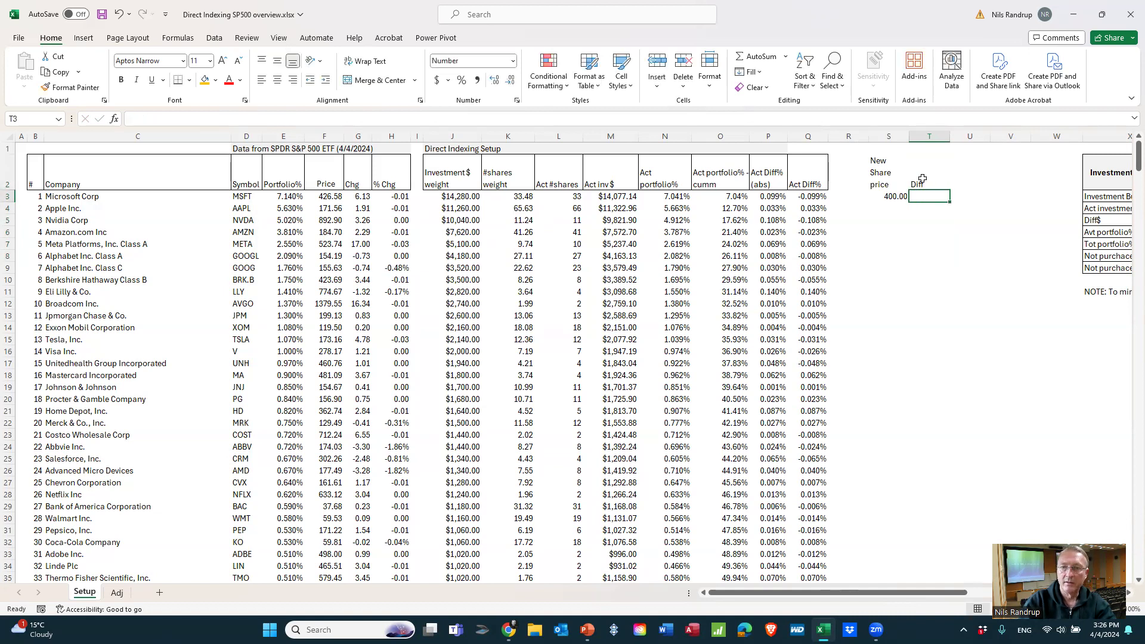
key("Left")
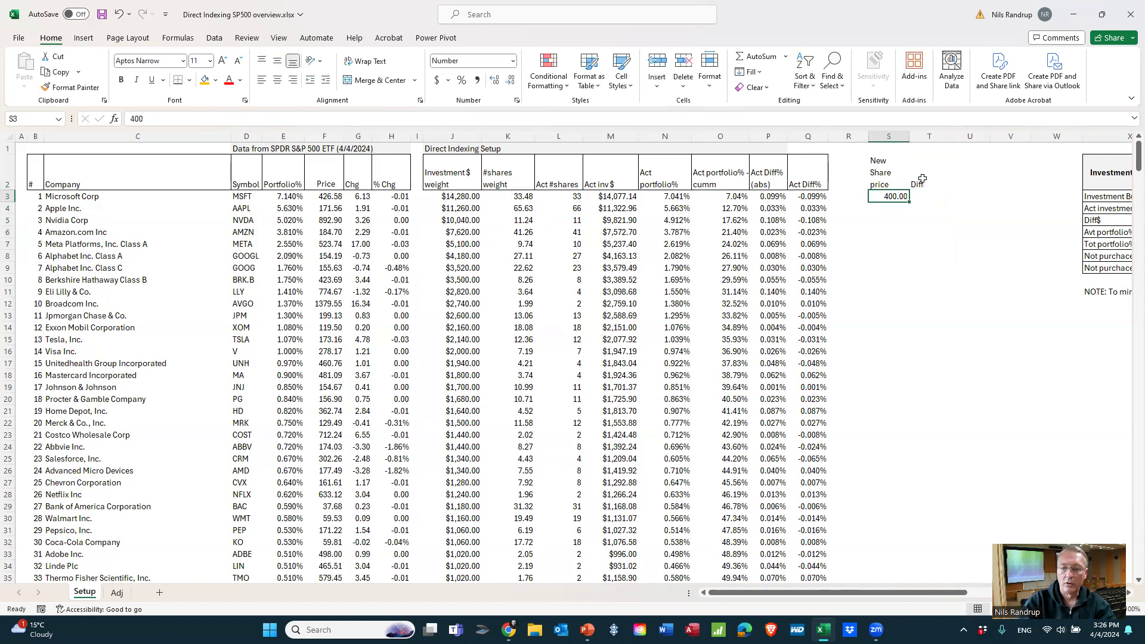
type("-U12:U14")
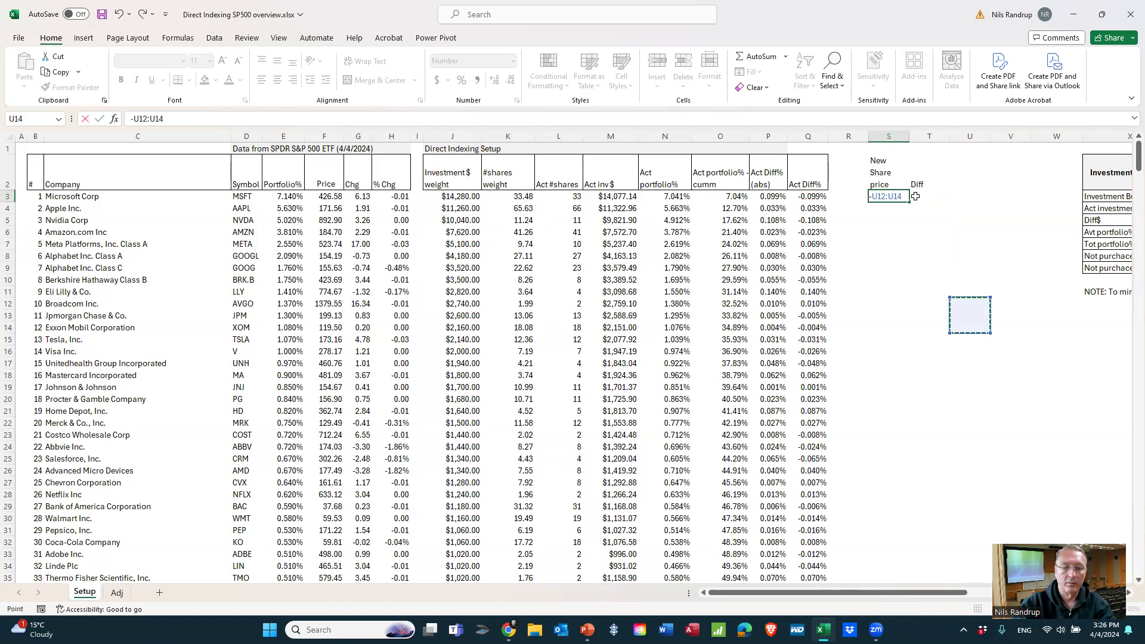
key("Escape")
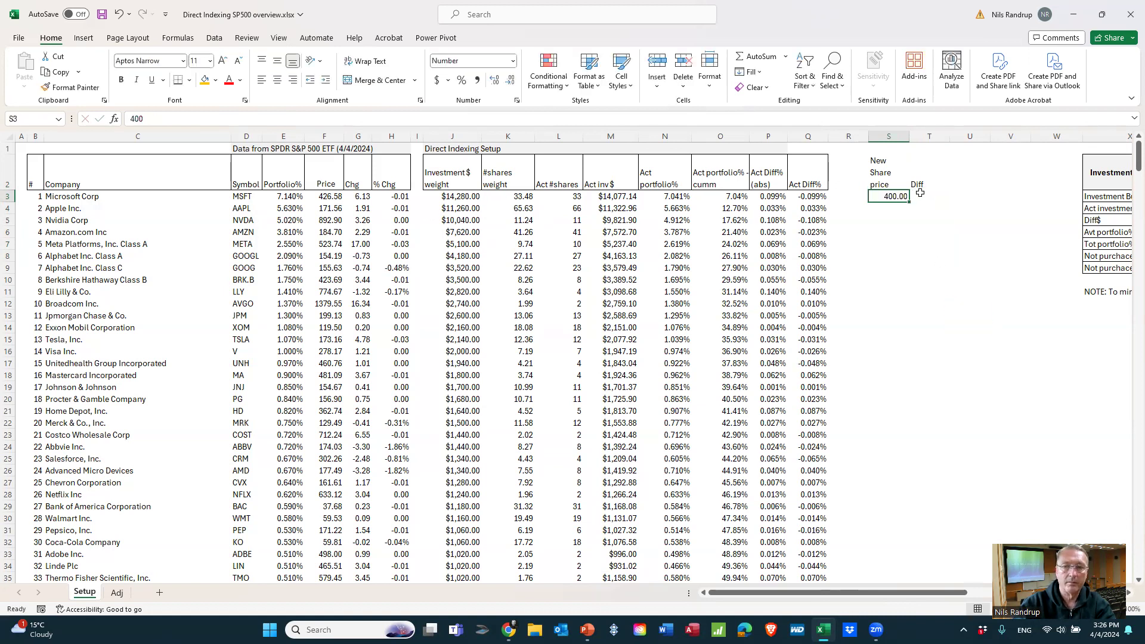
Calculate Microsoft's Diff in T3 as the new share price minus the original price, with the formula =S3-F3
left_click(923, 196)
type("=")
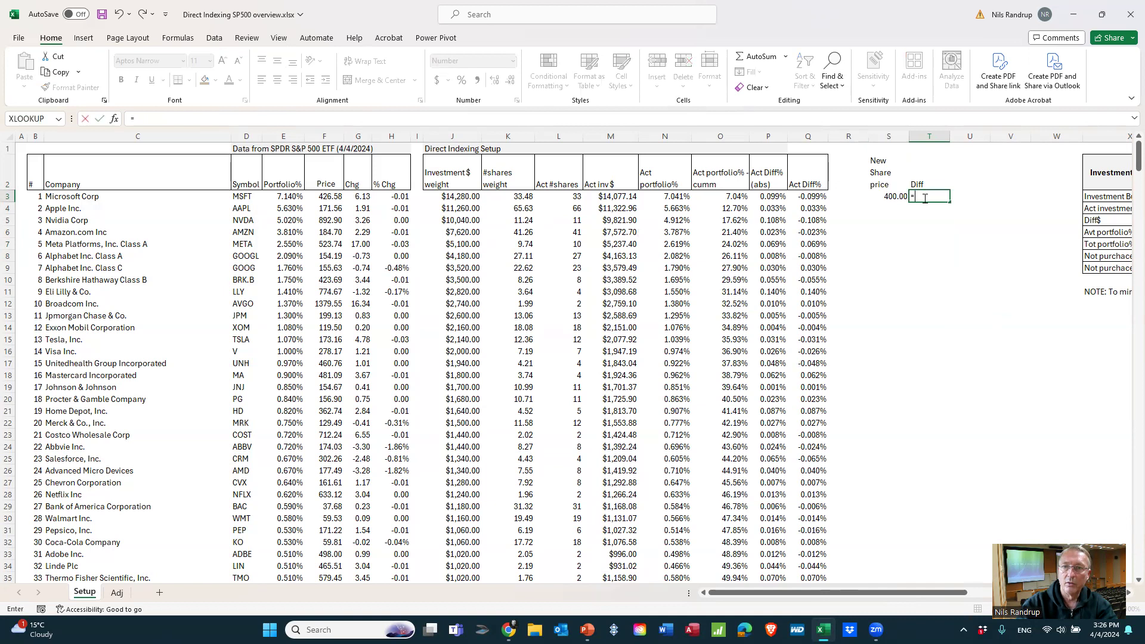
left_click(894, 198)
type("-")
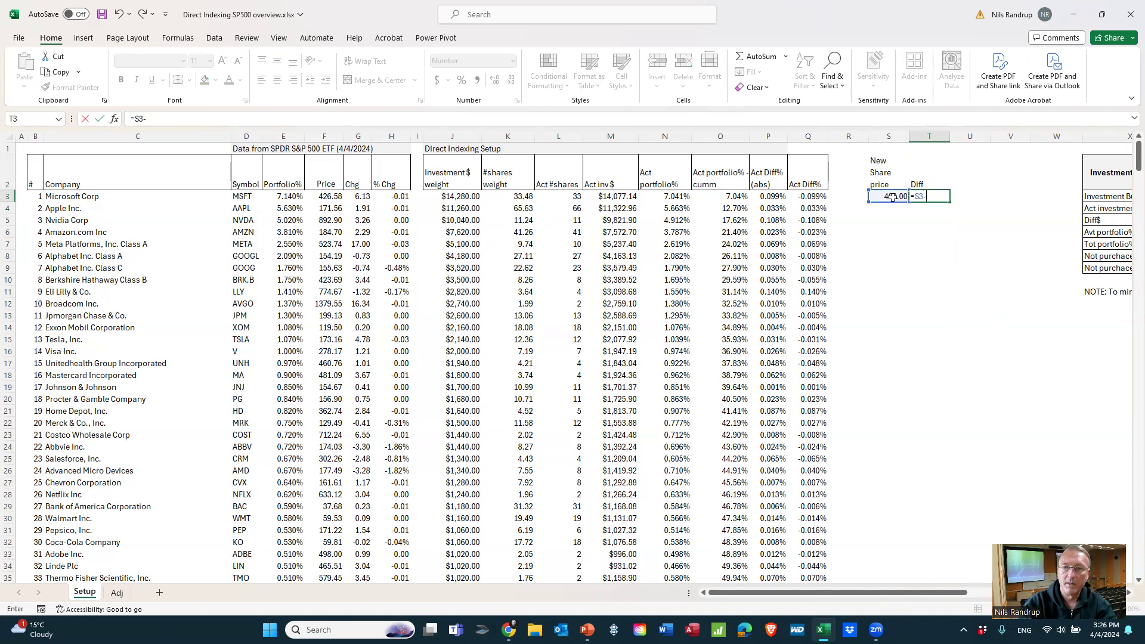
left_click(333, 196)
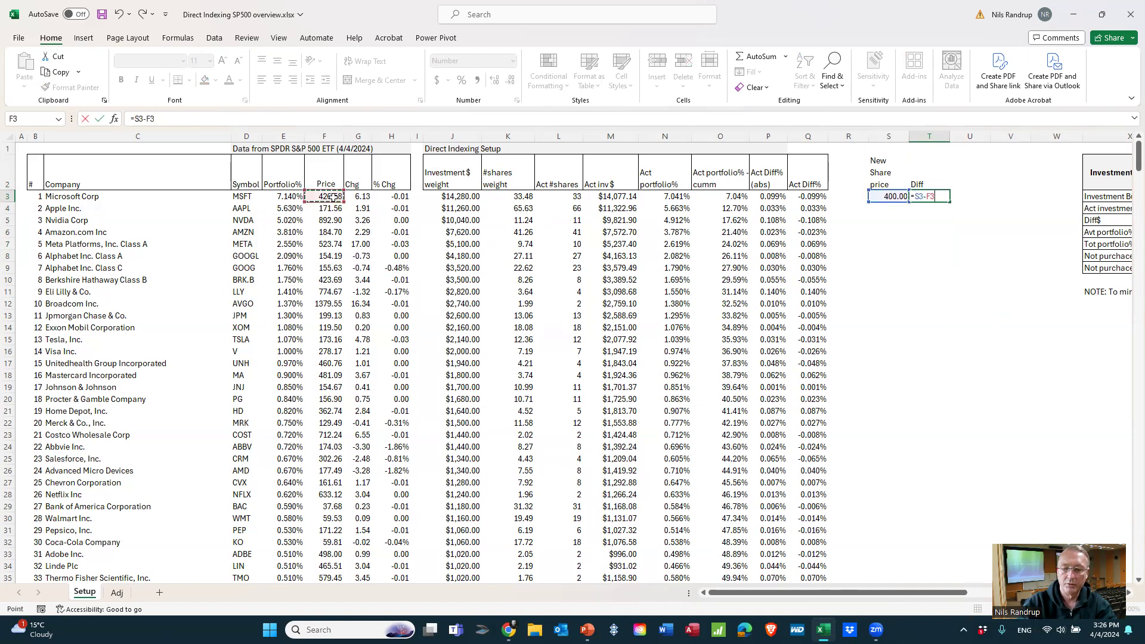
key("Return")
left_click(946, 198)
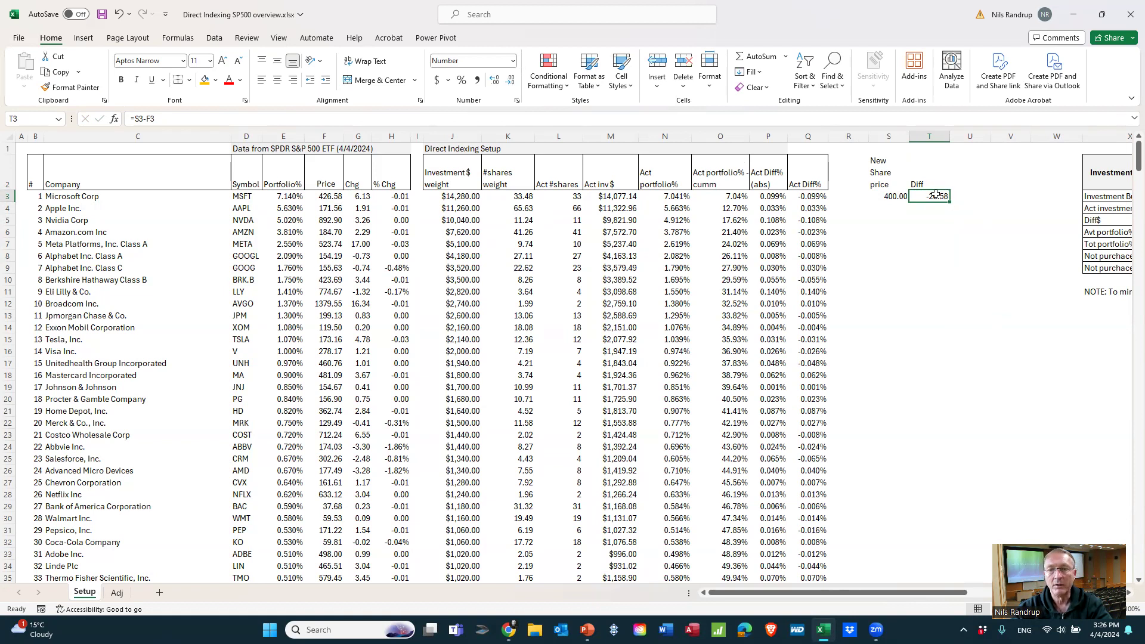
Highlight the New Share price cells, Microsoft's Diff and the top eight companies' Portfolio% values in turn for review
left_click_drag(897, 197, 888, 234)
left_click(937, 197)
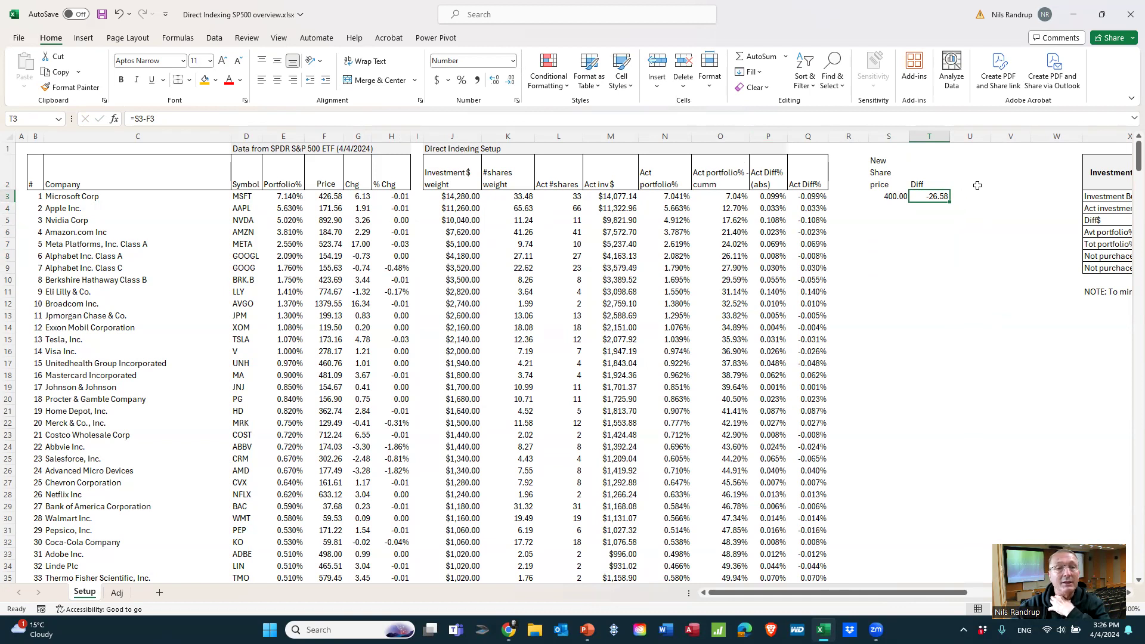
left_click_drag(280, 196, 278, 285)
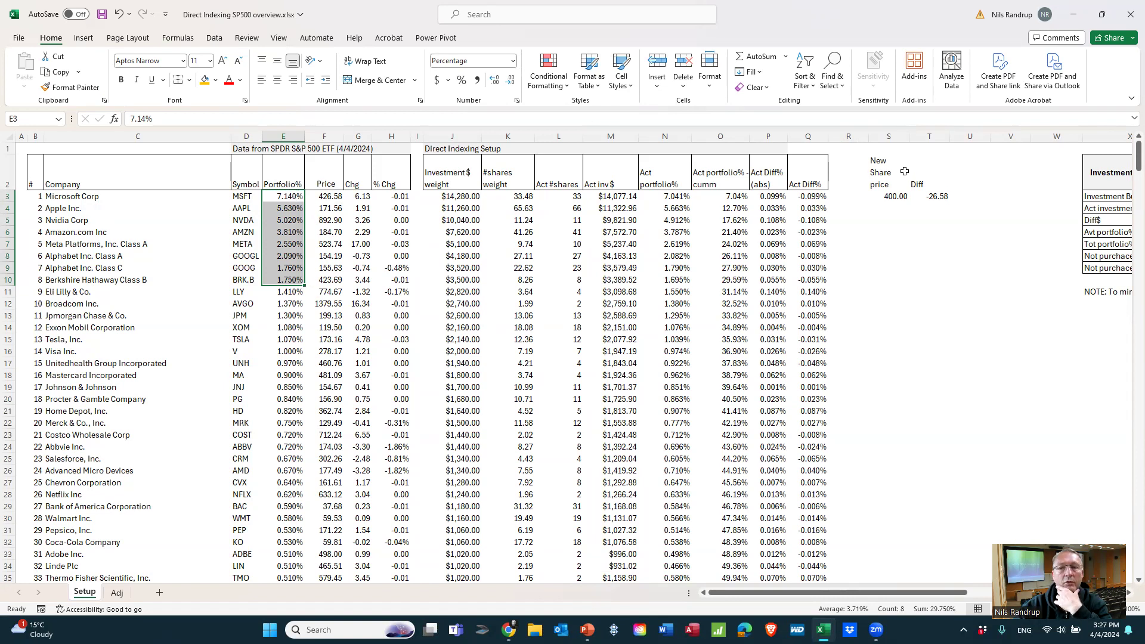
Add the header New Portfolio % in U2, beside Diff
left_click(978, 185)
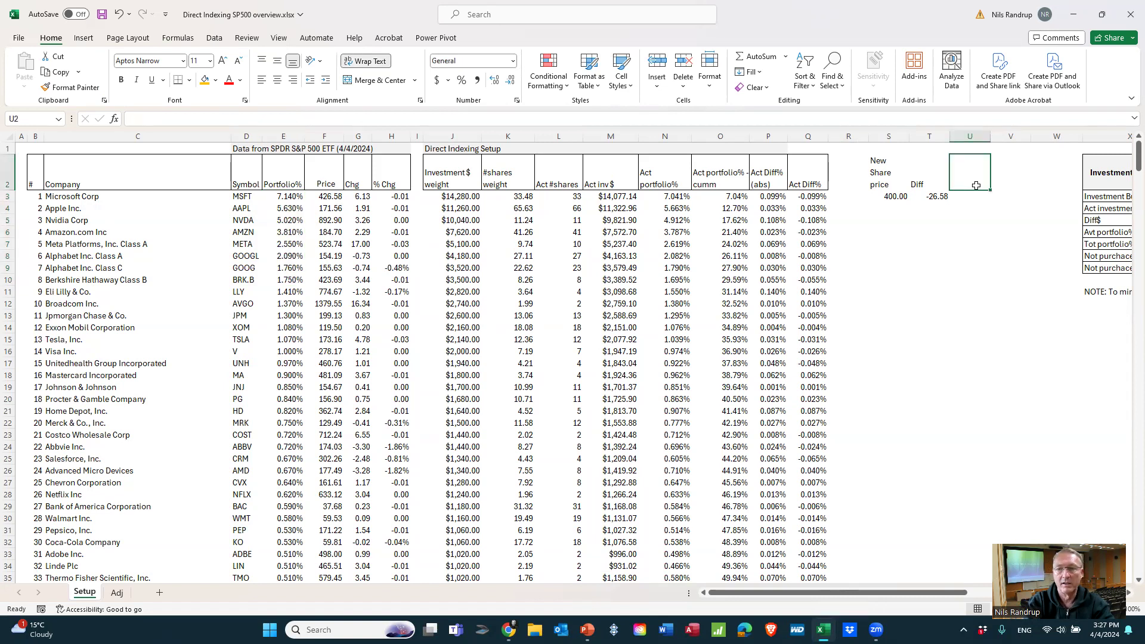
type("New Portfolio %")
key("Return")
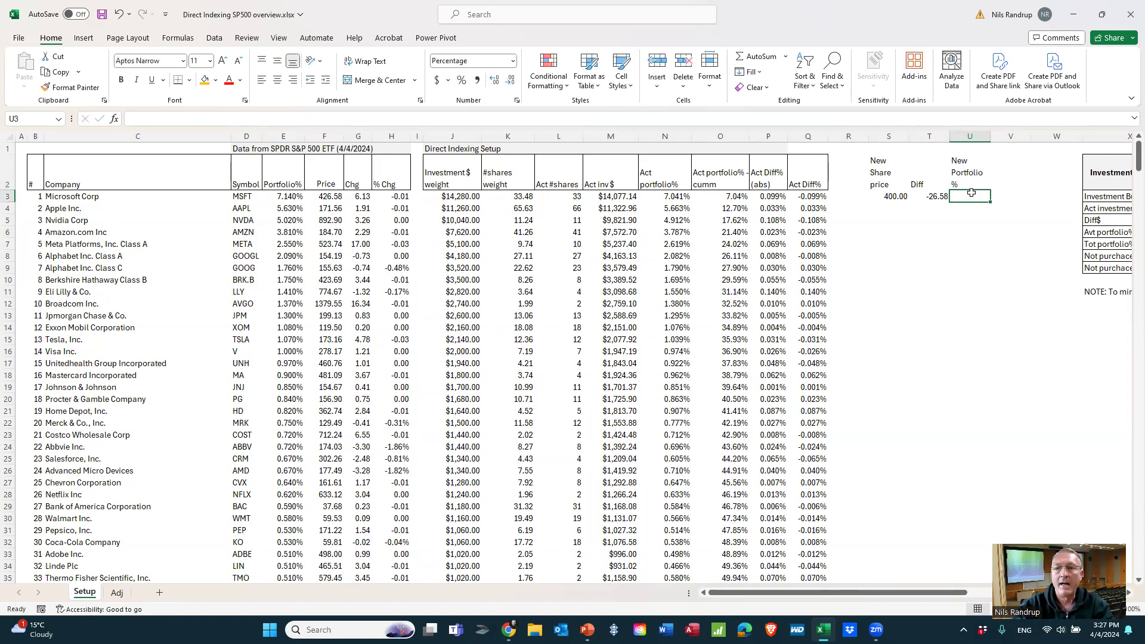
Check Microsoft's Portfolio% and Act #shares cells, and return to the first cell under New Portfolio %
left_click(290, 197)
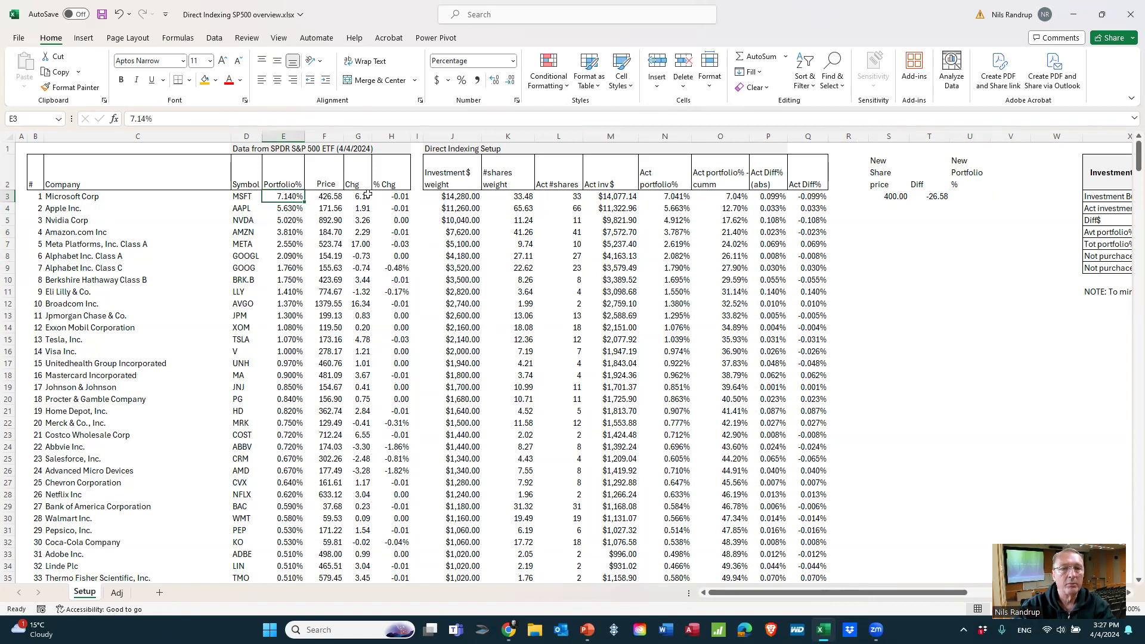
left_click(568, 198)
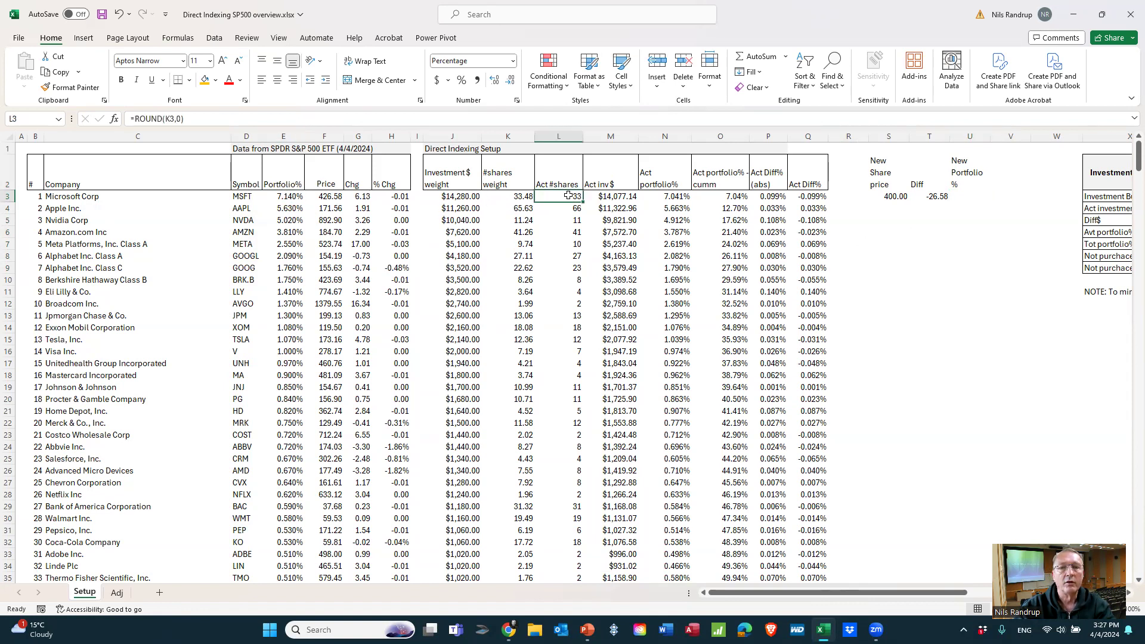
left_click(971, 194)
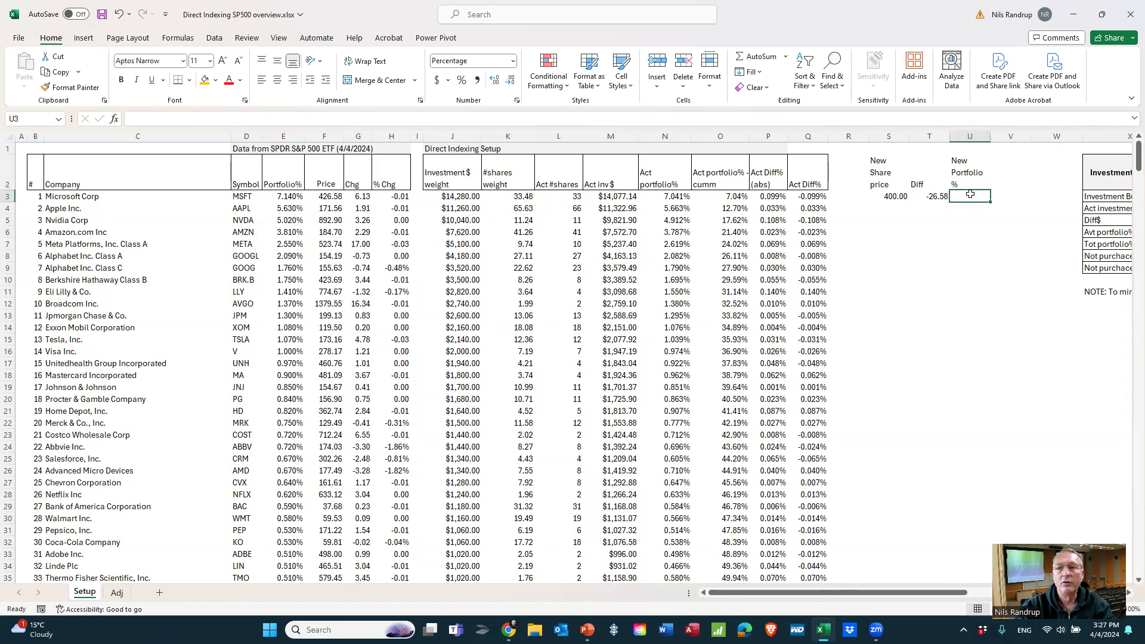